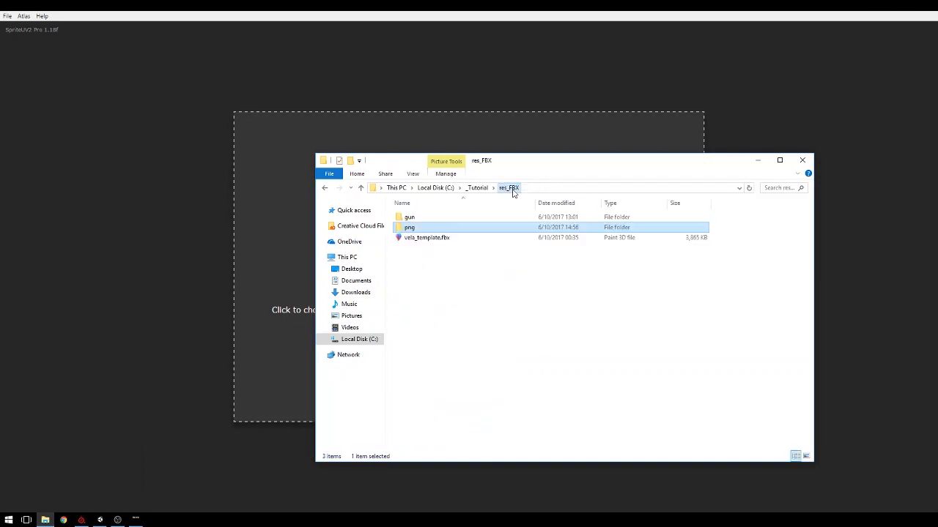
- Load vela_template.fbx from the res_FBX folder into SpriteUV2 as an atlas item
left_click_drag(540, 163, 631, 143)
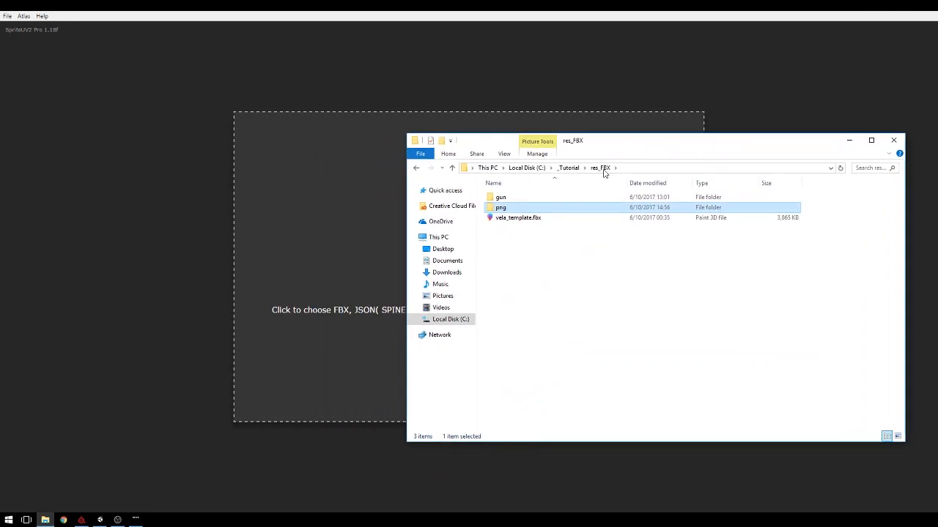
left_click(551, 257)
left_click(537, 219)
left_click_drag(538, 218, 335, 277)
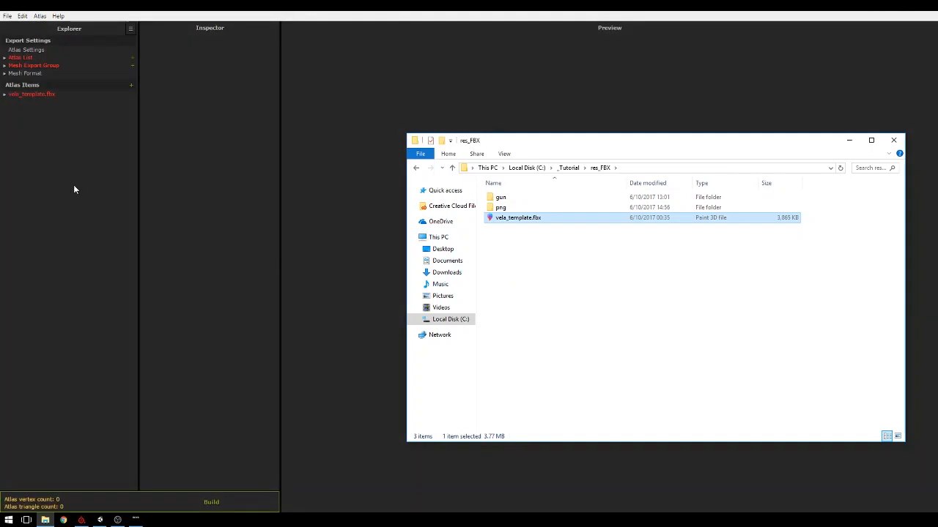
- Set the vela_template.fbx item's image source to Vela_Char_AlbedoTransparency.png from the res_FBX\png folder
left_click(49, 93)
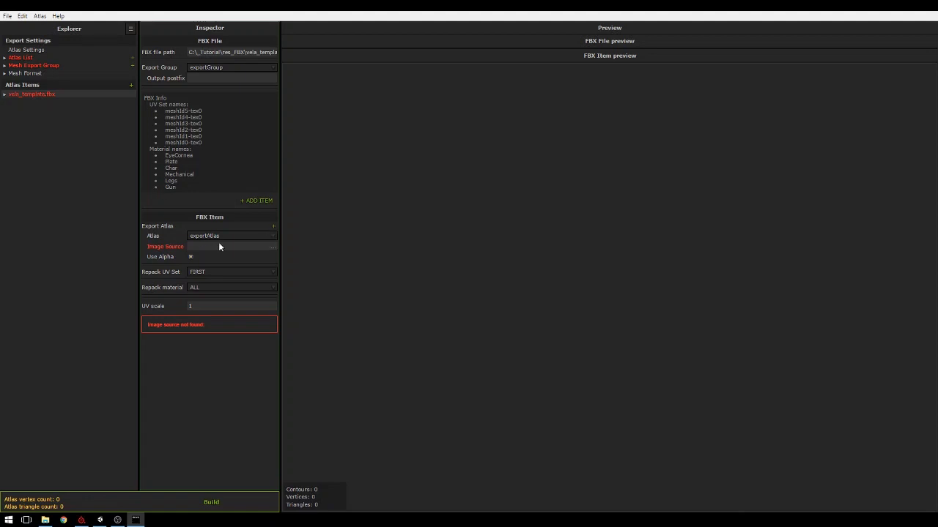
left_click(275, 247)
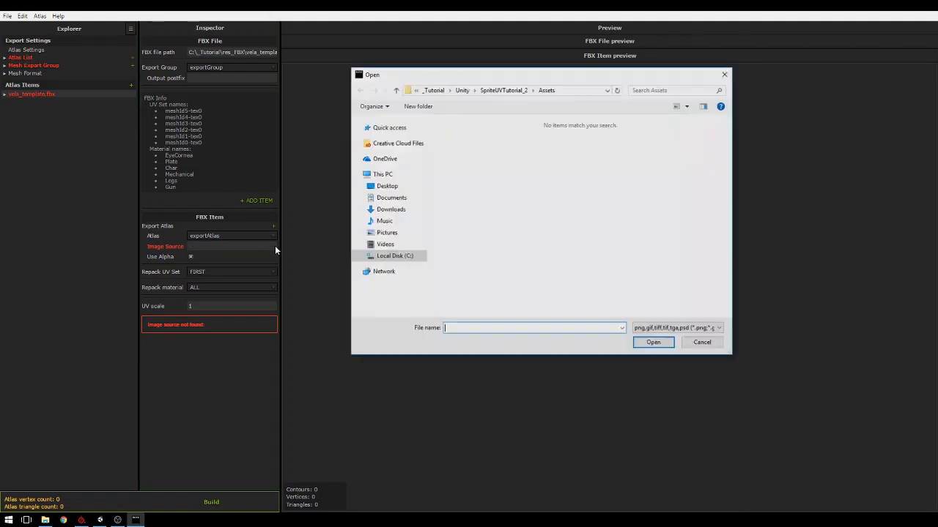
left_click(463, 90)
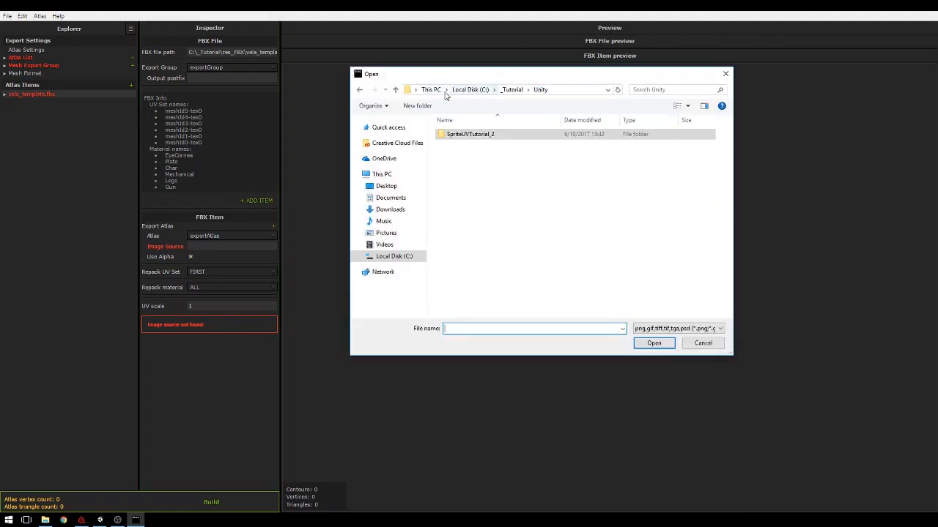
left_click(518, 92)
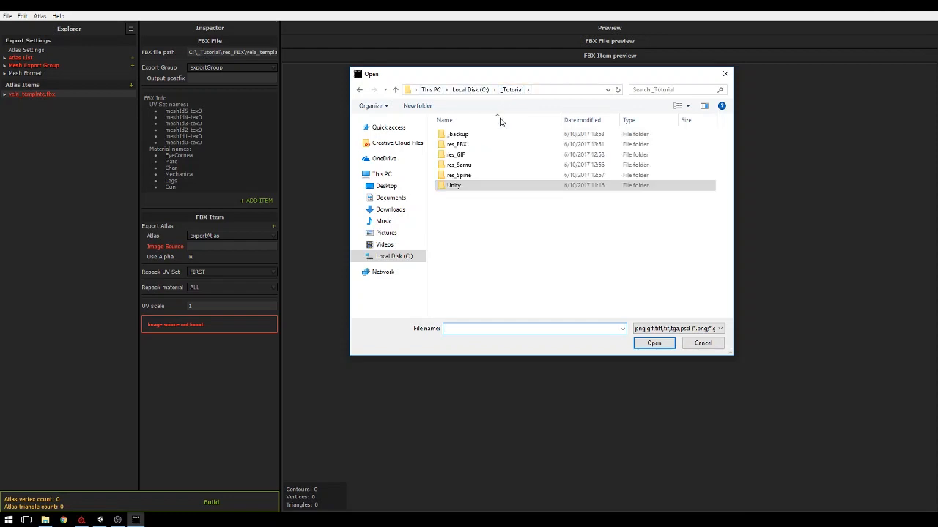
double_click(473, 145)
double_click(474, 149)
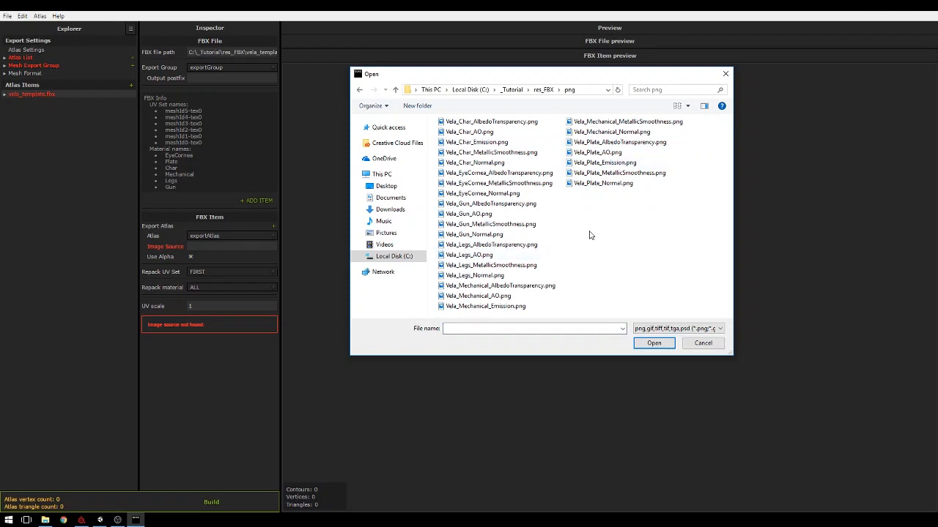
left_click(522, 123)
left_click(641, 343)
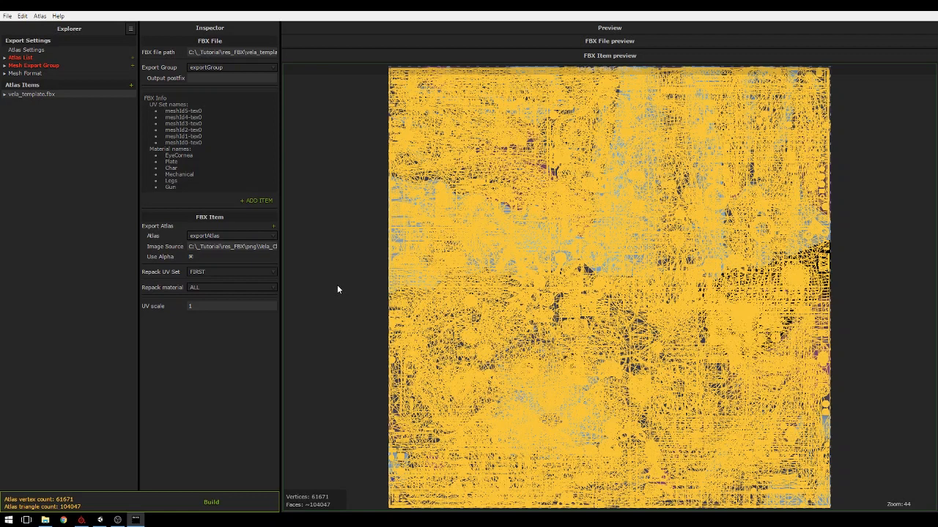
- Set the item's repack material to CUSTOM with the material name Char
left_click(271, 288)
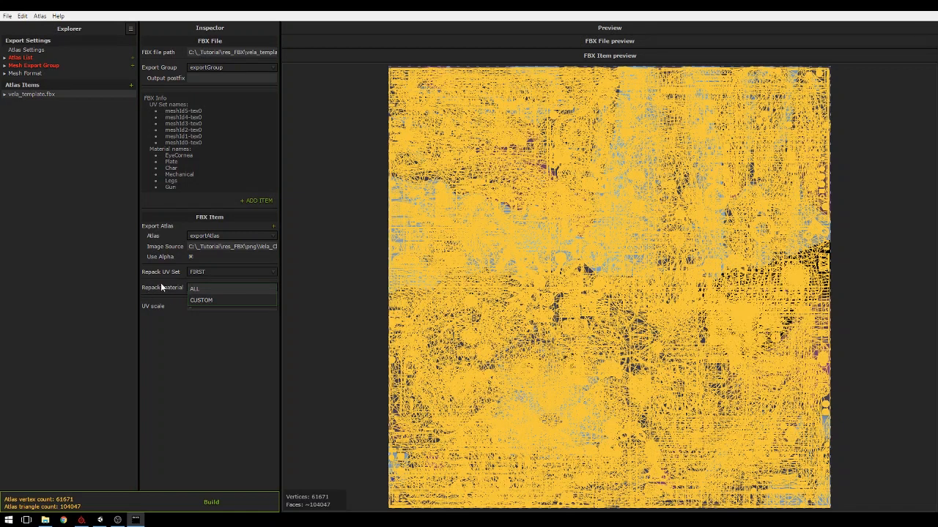
left_click(218, 299)
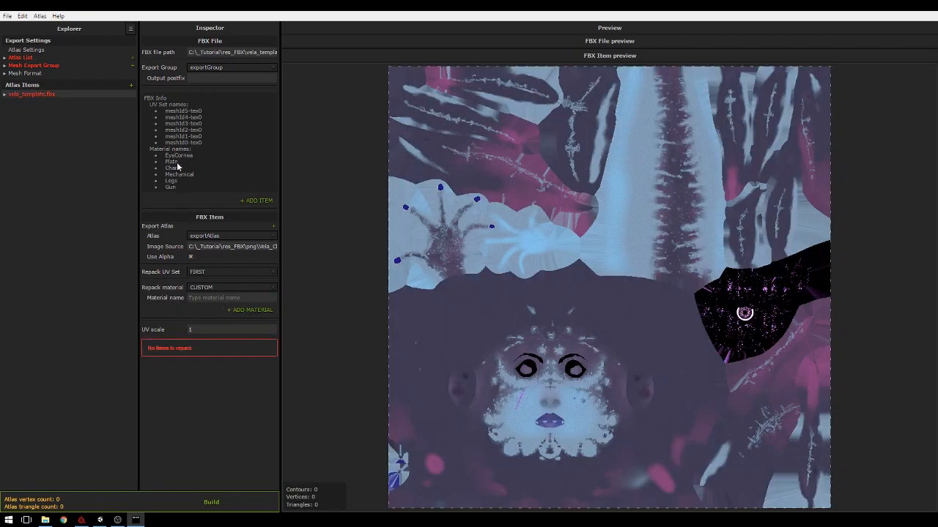
left_click(205, 298)
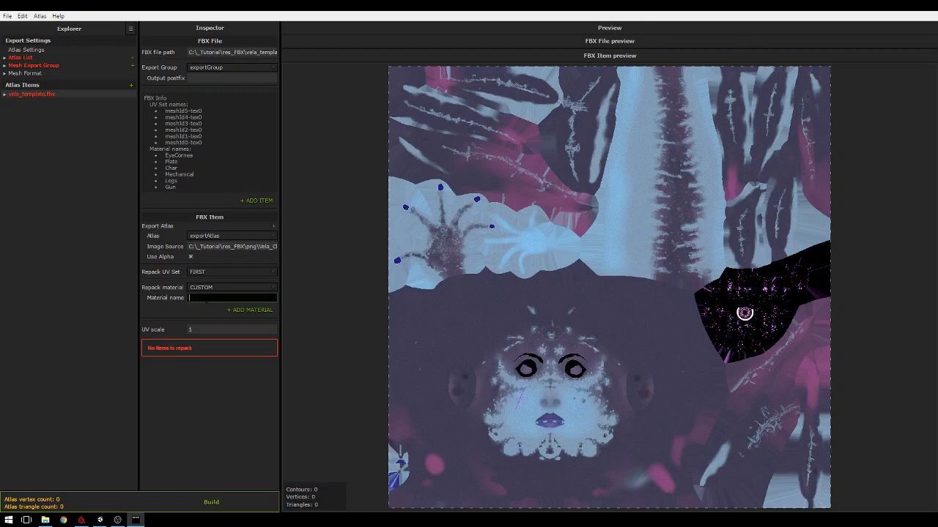
type("Char")
key("Return")
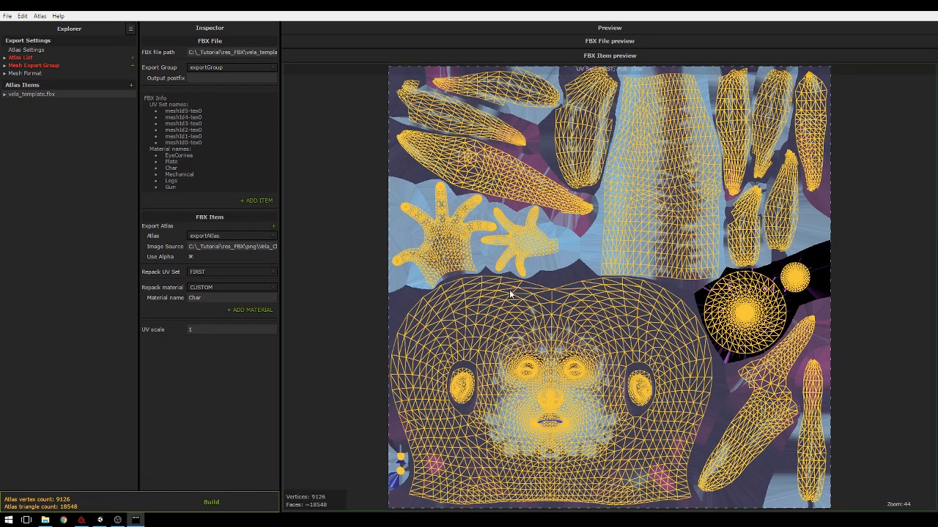
scroll(512, 294, "down", 1)
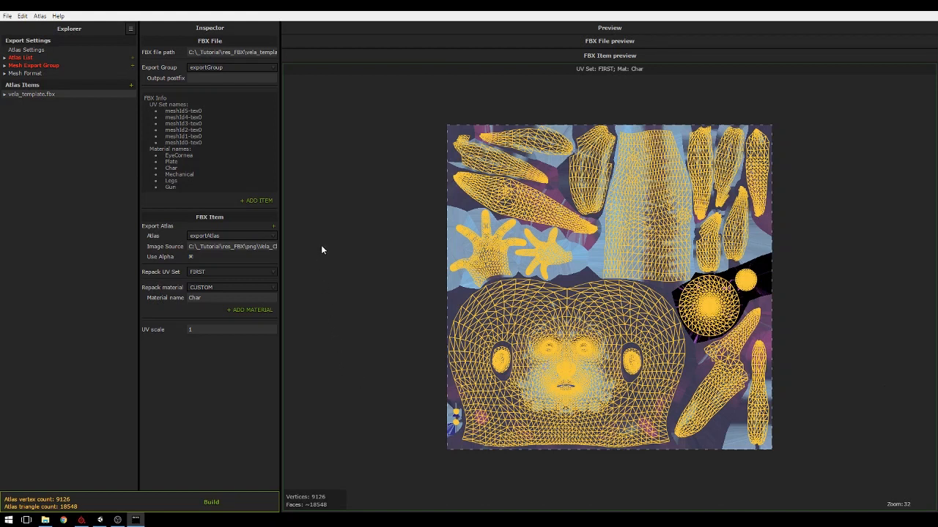
- Add a second FBX item and assign Vela_Legs_AlbedoTransparency.png as its image source
left_click(249, 202)
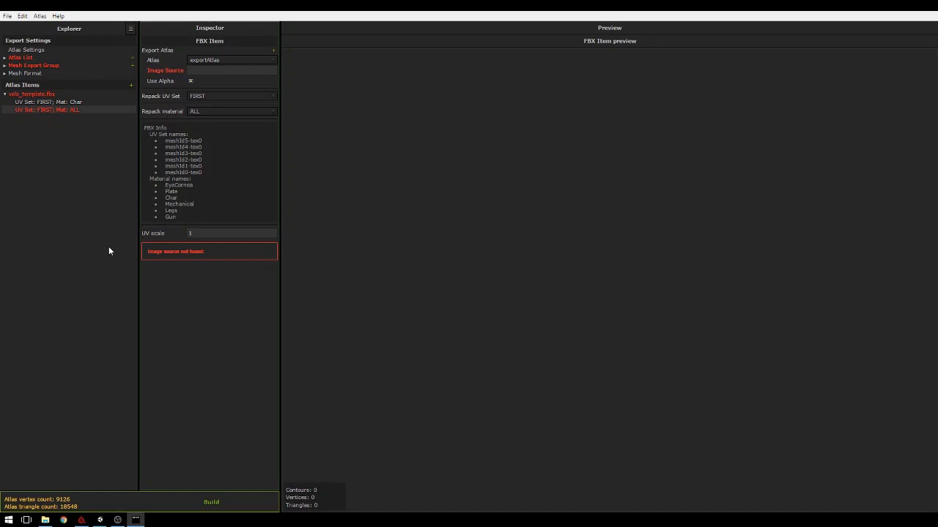
left_click(272, 68)
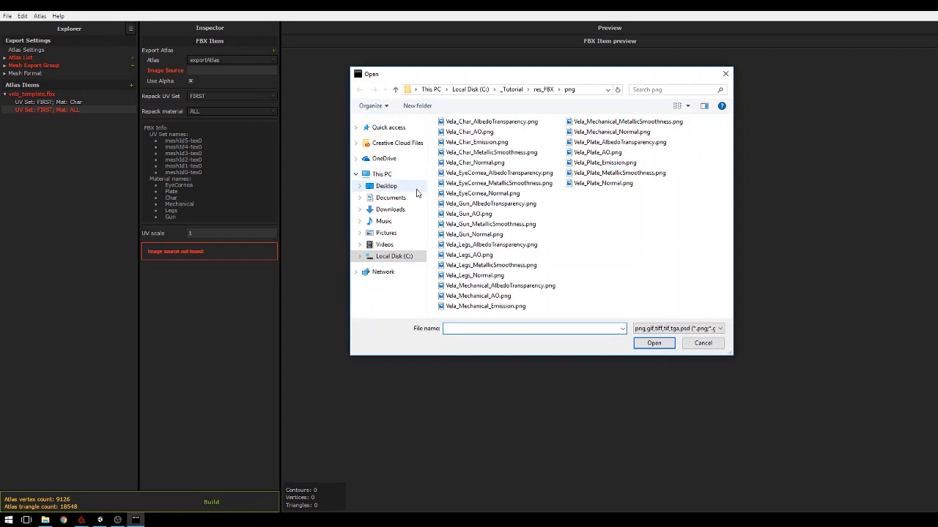
left_click(523, 246)
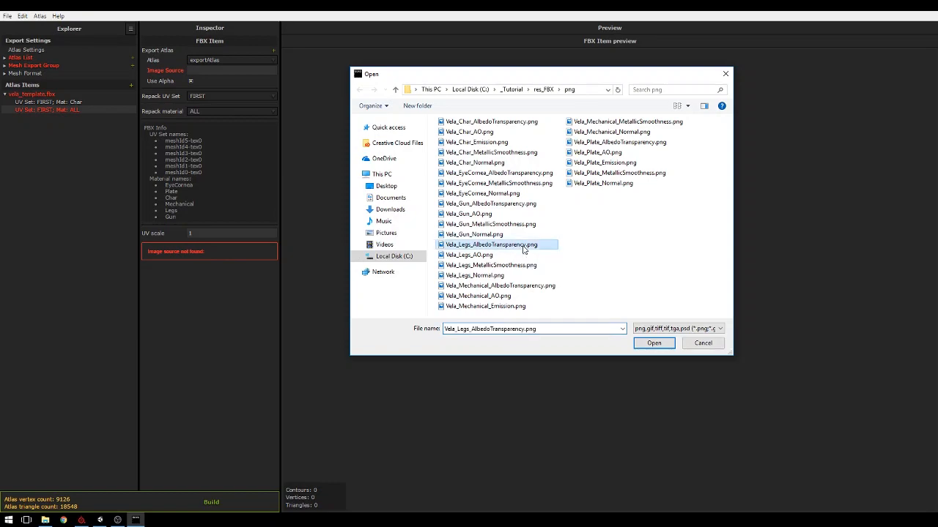
left_click(657, 343)
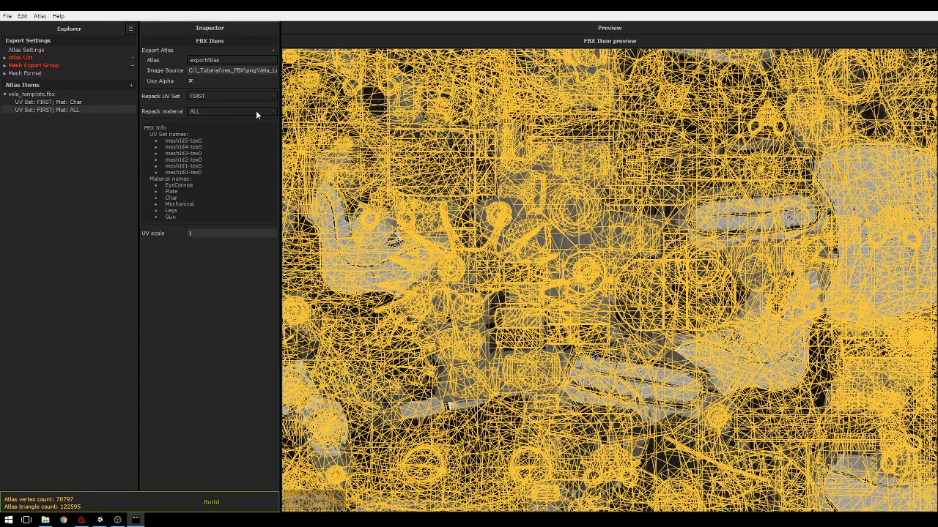
- Set the second item's repack material to CUSTOM with the material name Legs
left_click(256, 112)
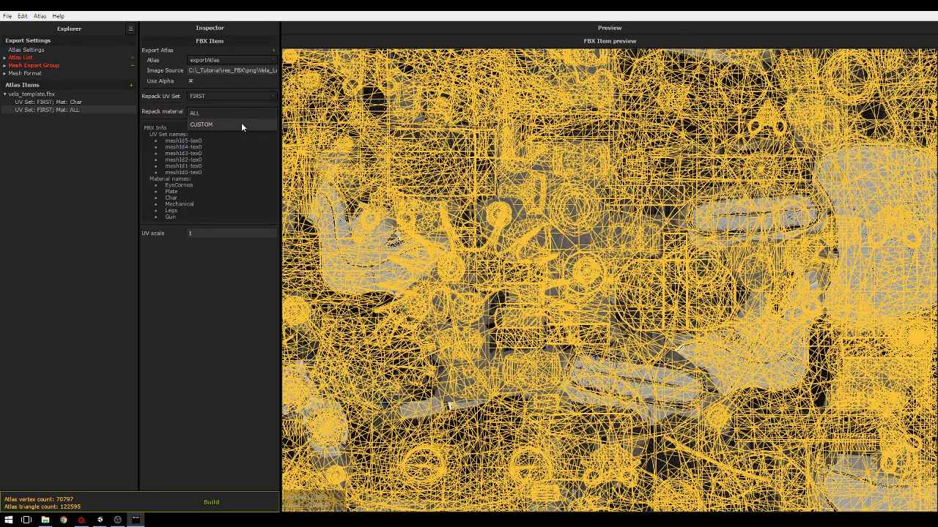
left_click(242, 125)
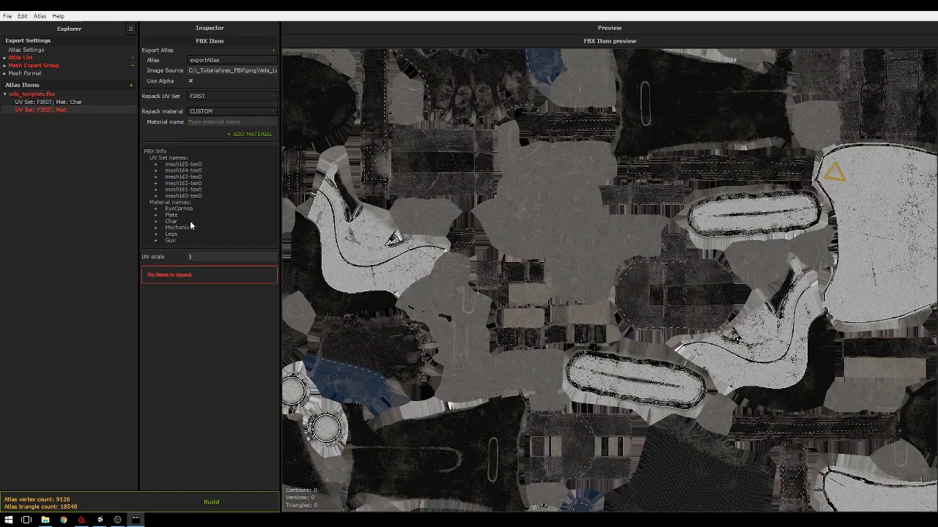
left_click(217, 121)
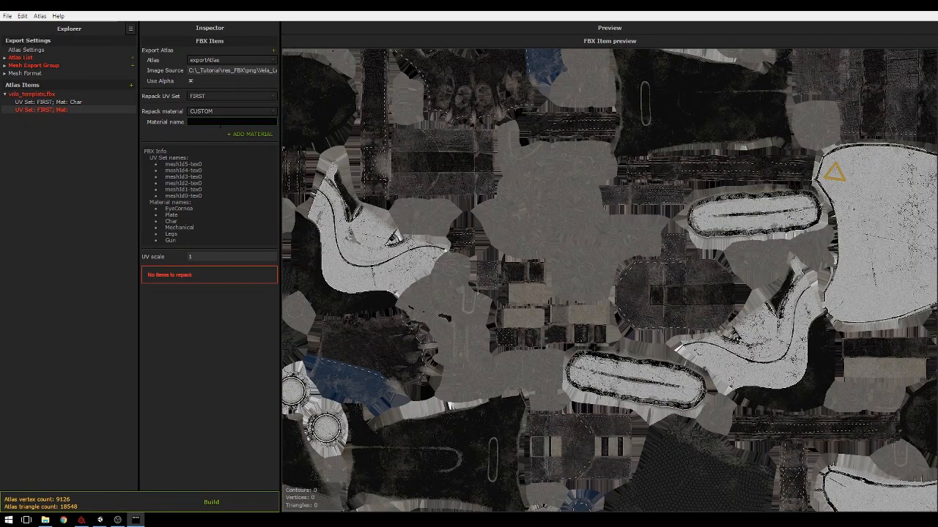
type("Leg")
key("Return")
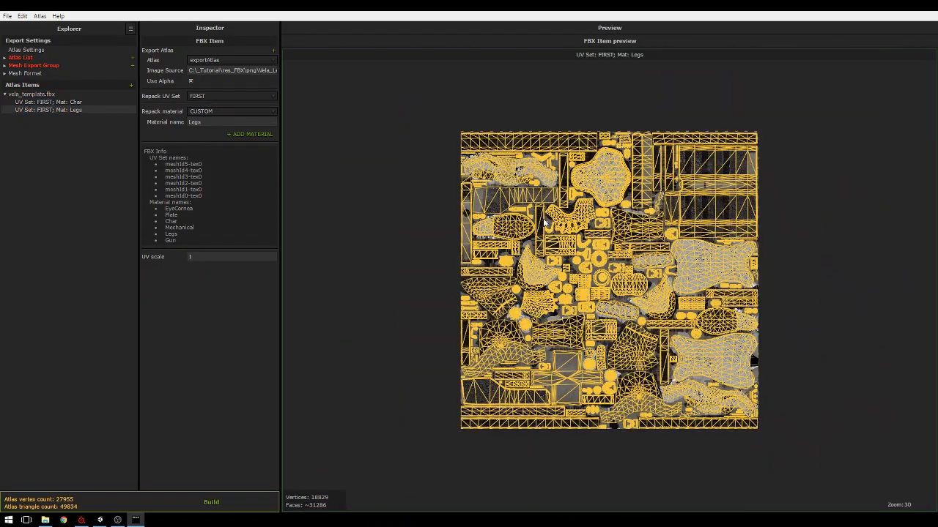
- Add a third item to vela_template.fbx and assign Vela_Plate_AlbedoTransparency.png as its image source
left_click(34, 94)
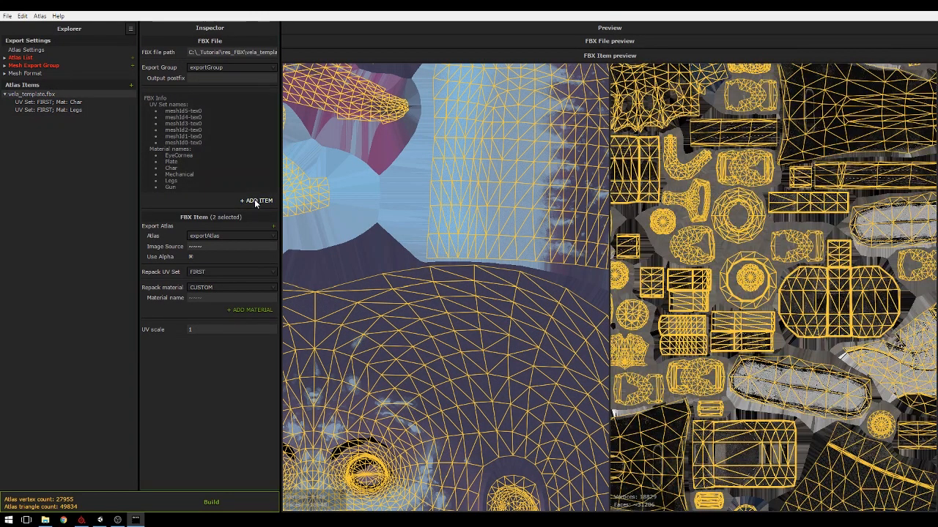
left_click(255, 201)
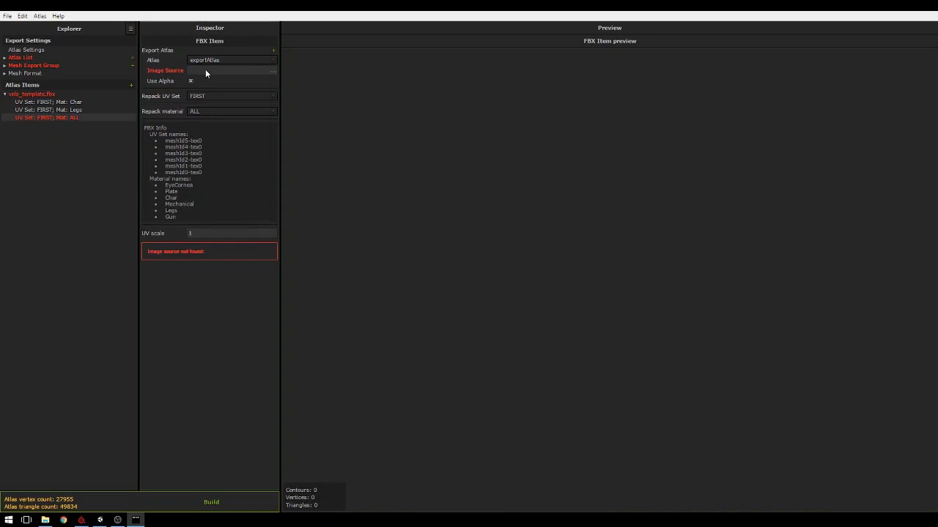
left_click(273, 70)
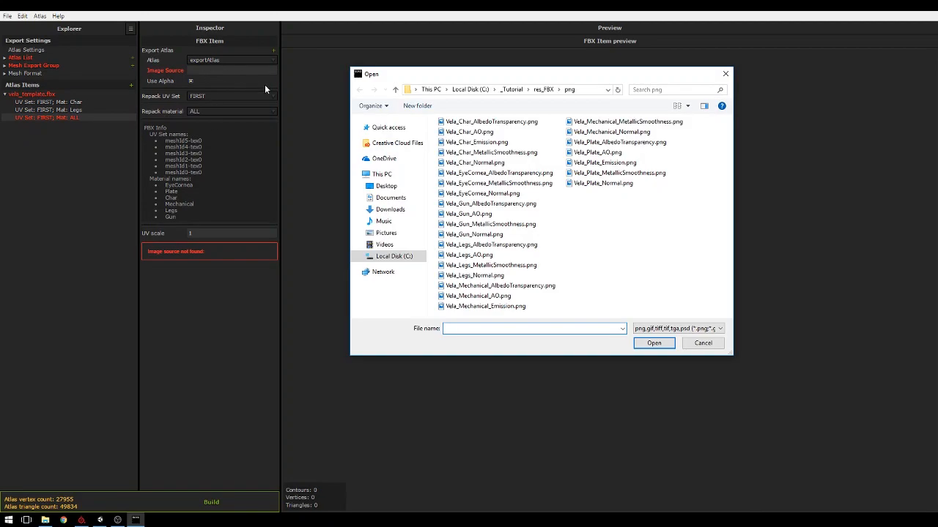
left_click(642, 143)
left_click(652, 346)
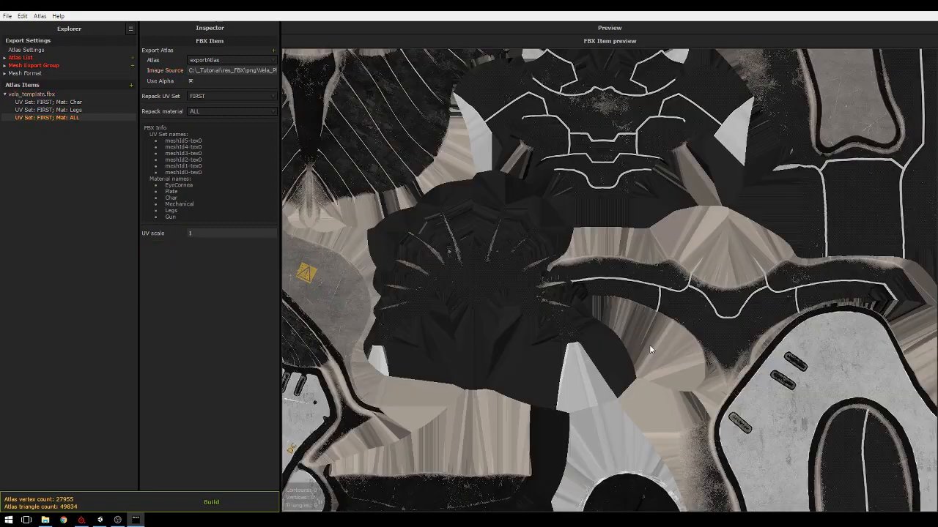
- Set the third item's repack material to CUSTOM with the material name Plate
left_click(101, 123)
left_click(222, 97)
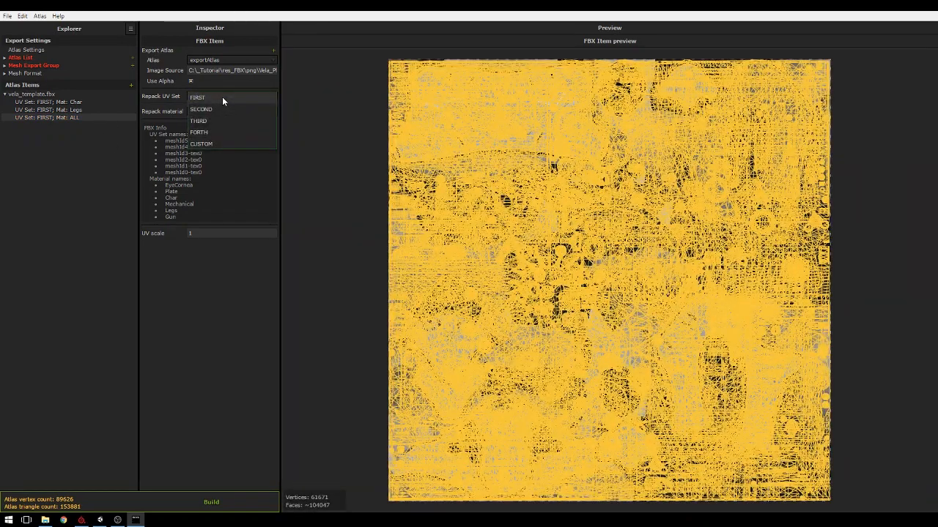
left_click(222, 97)
left_click(202, 113)
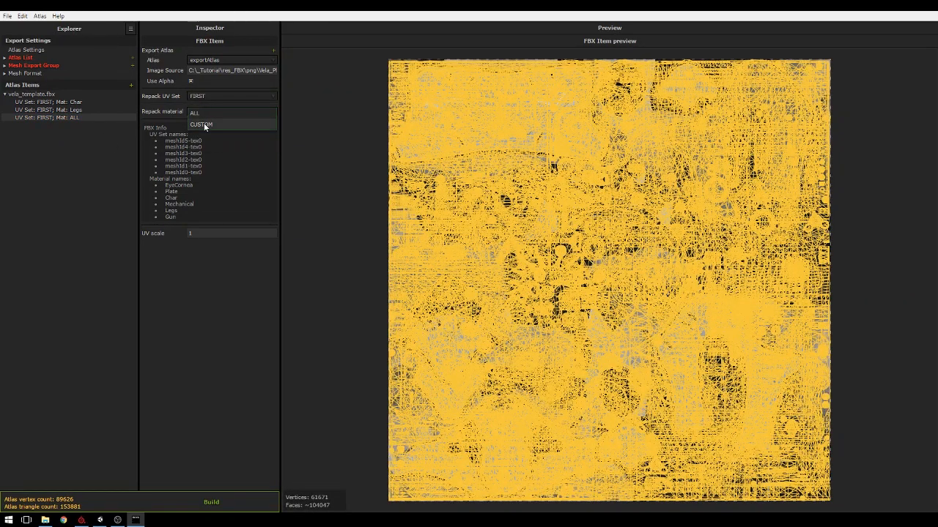
left_click(202, 124)
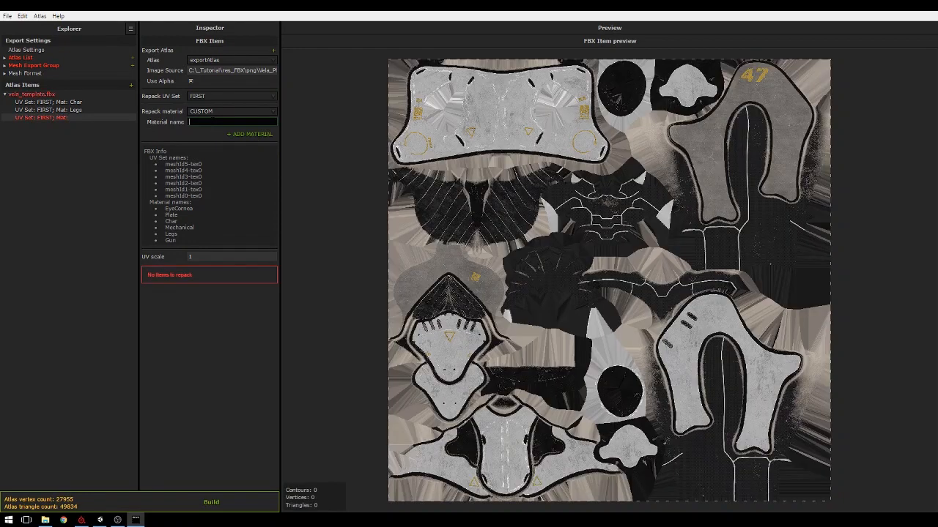
type("Plate")
key("Return")
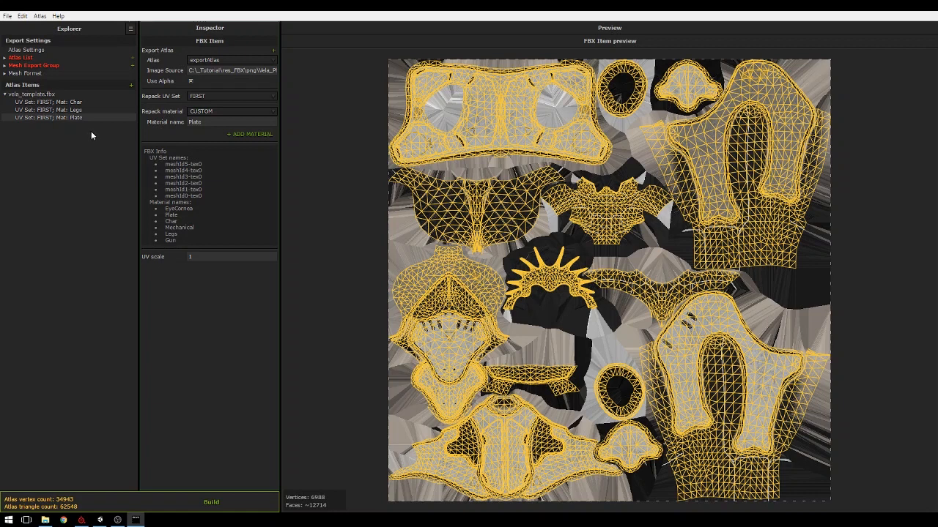
- Rename the exportAtlas entry in the atlas list to Albedo
left_click(49, 58)
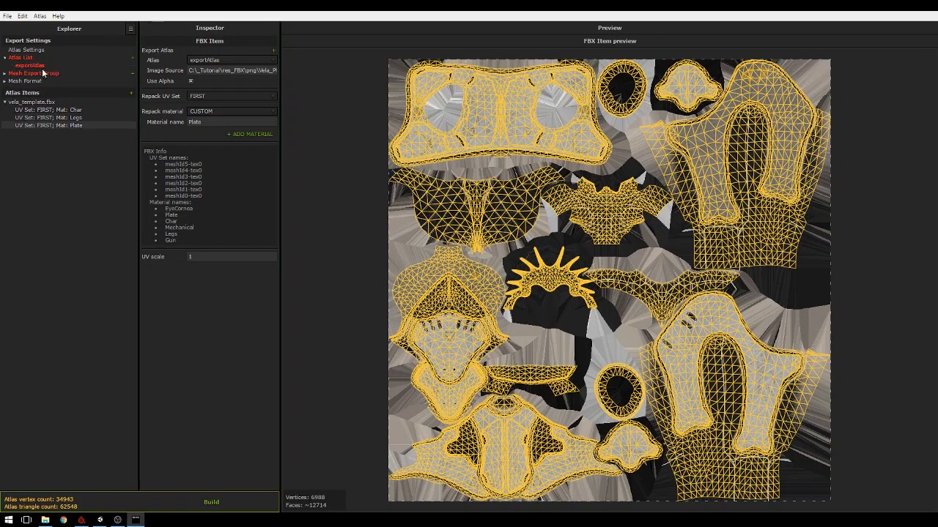
left_click(41, 66)
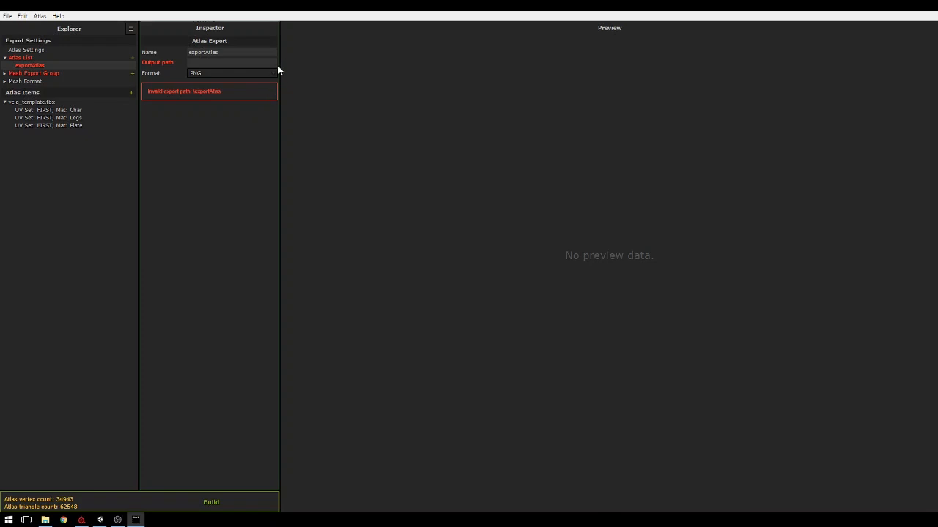
left_click(229, 52)
left_click_drag(228, 51, 174, 57)
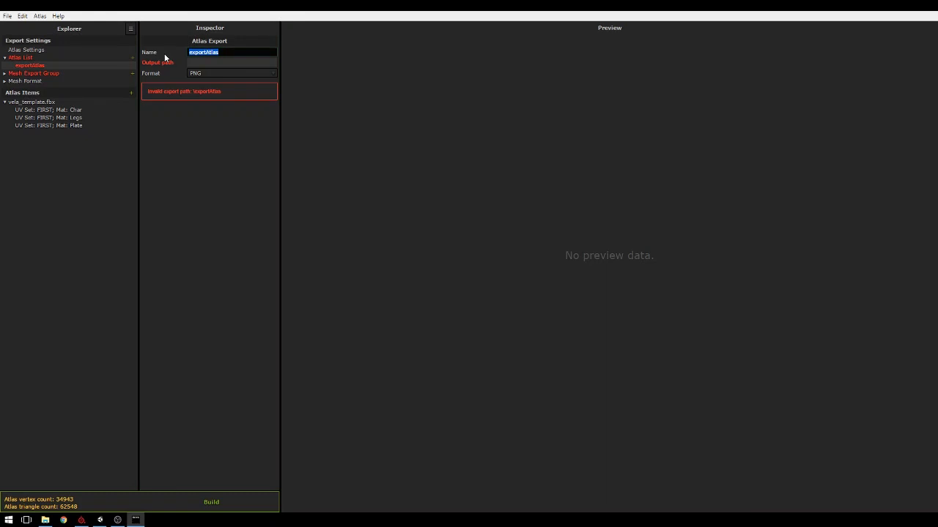
type("A")
type("le")
type("edo")
- Set the Albedo atlas's output path to the Assets folder of the SpriteUVTutorial_2 project under _Tutorial\Unity
left_click(274, 62)
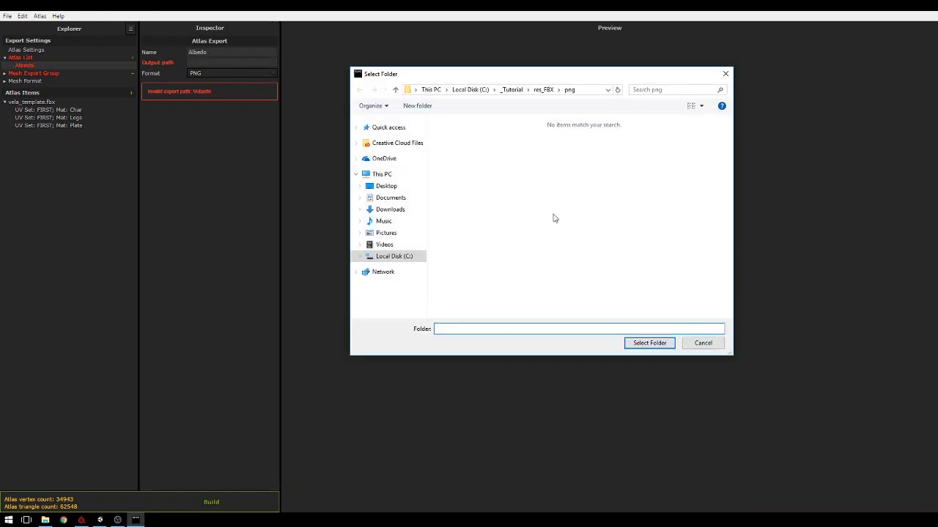
left_click(513, 90)
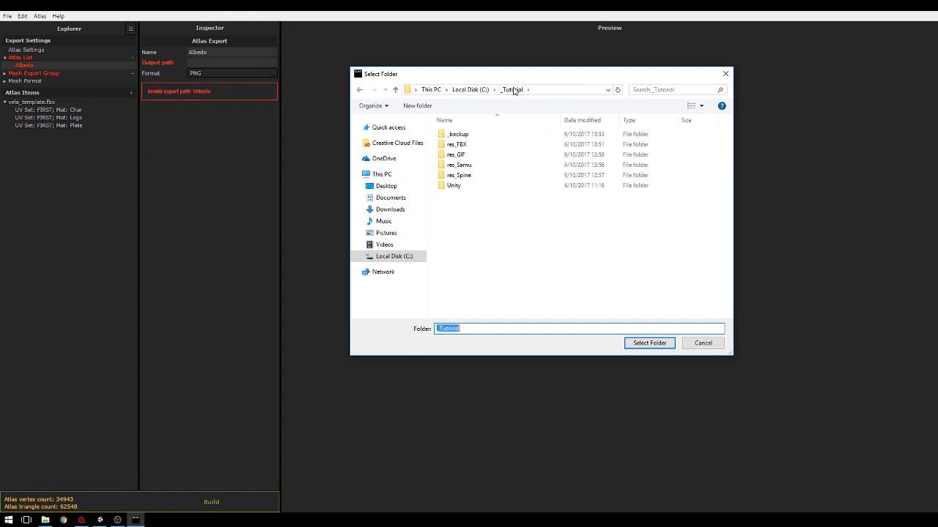
double_click(461, 186)
double_click(492, 134)
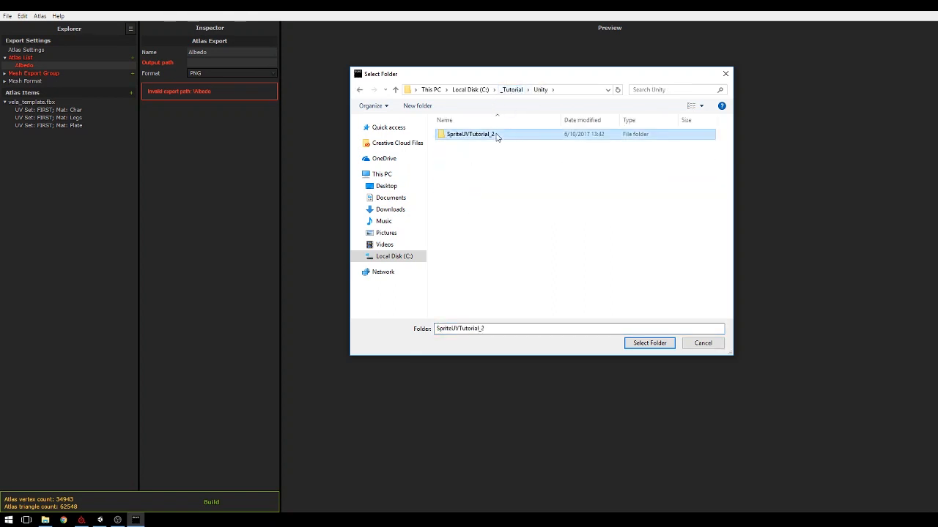
double_click(489, 135)
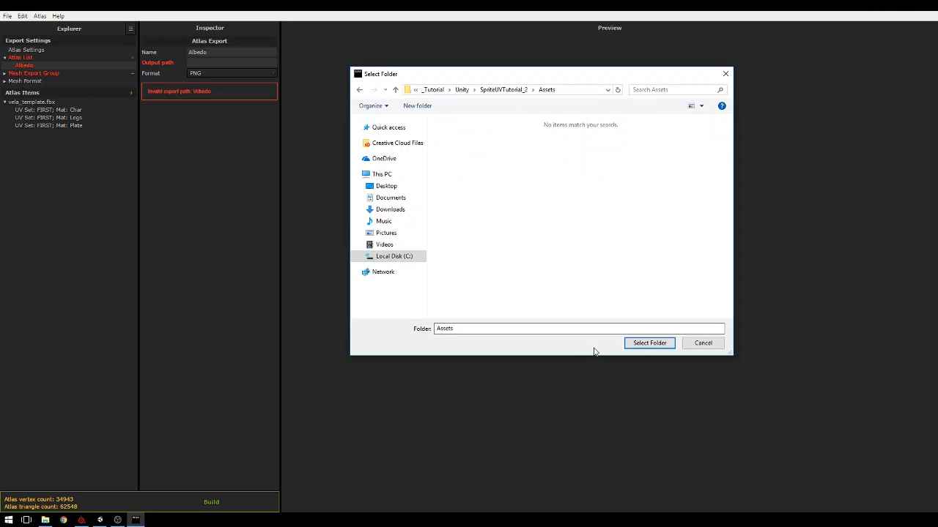
left_click(649, 344)
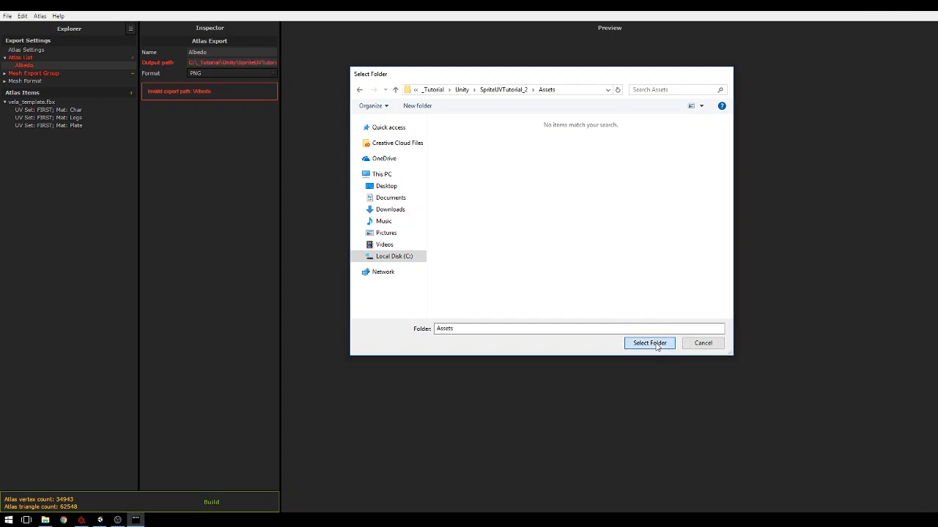
- Set the output path of exportGroup in the mesh export groups to the same SpriteUVTutorial_2 Assets folder
left_click(54, 74)
left_click(50, 80)
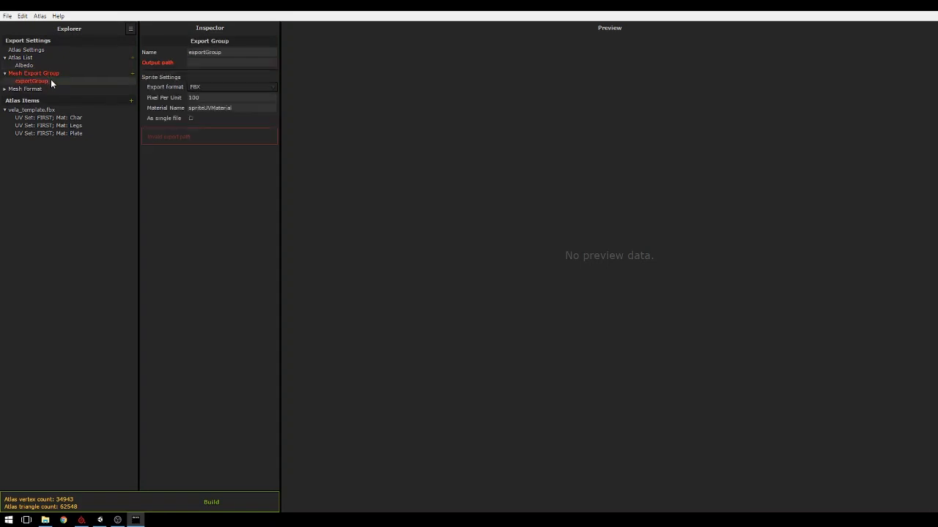
left_click(274, 63)
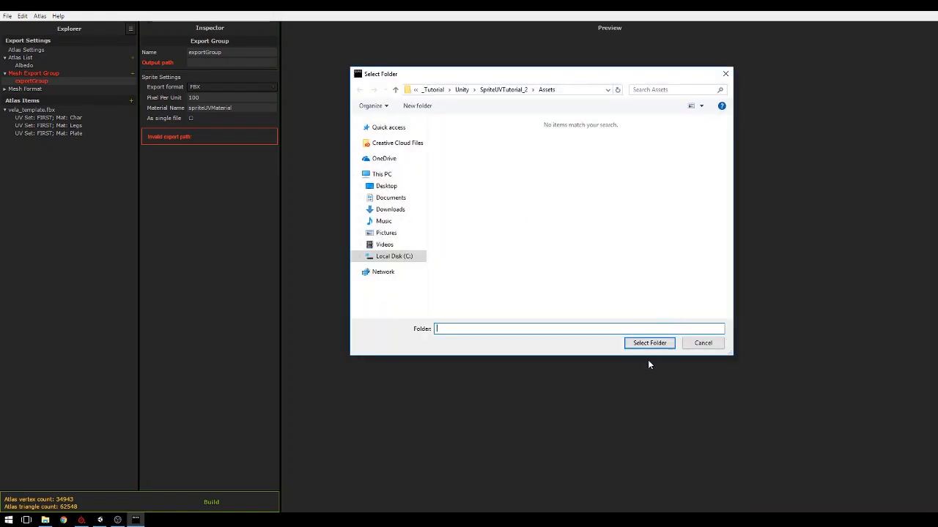
left_click(648, 345)
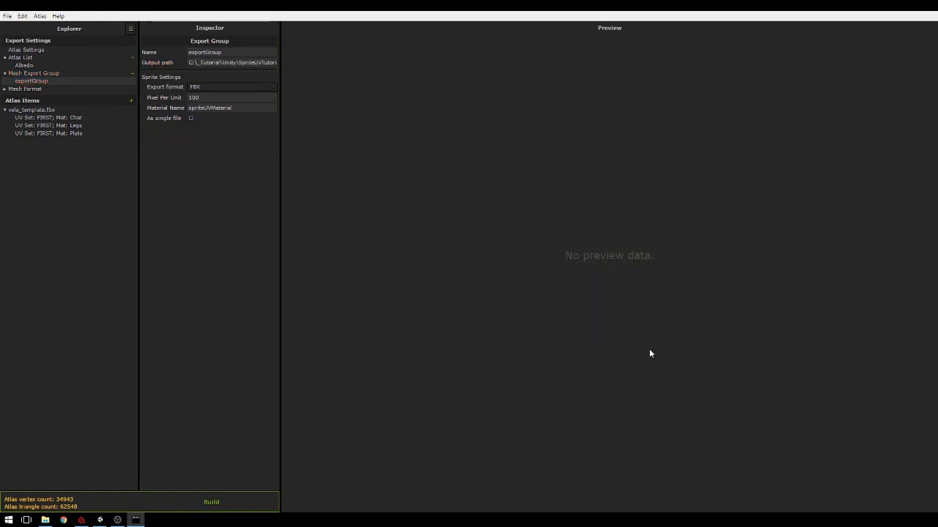
- Set the atlas quality to 256 in the atlas settings and build the atlas
left_click(30, 52)
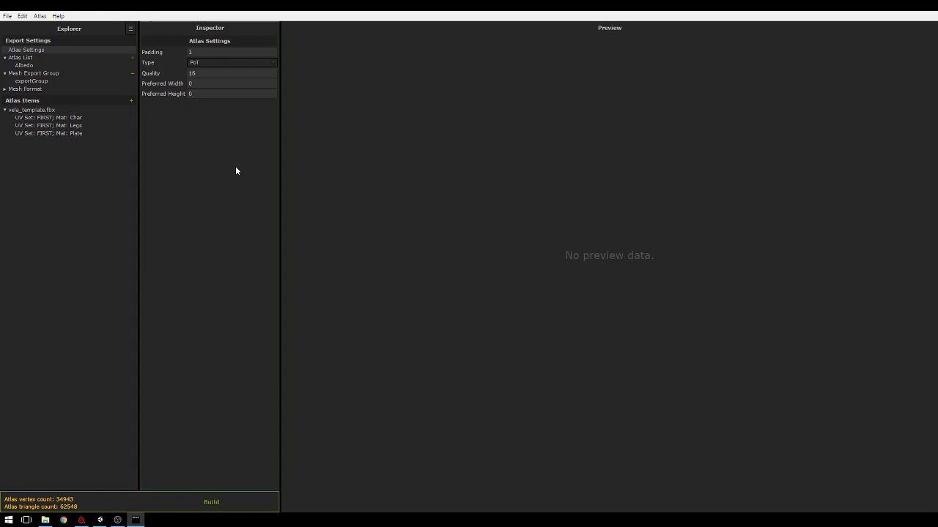
left_click(203, 74)
type("256")
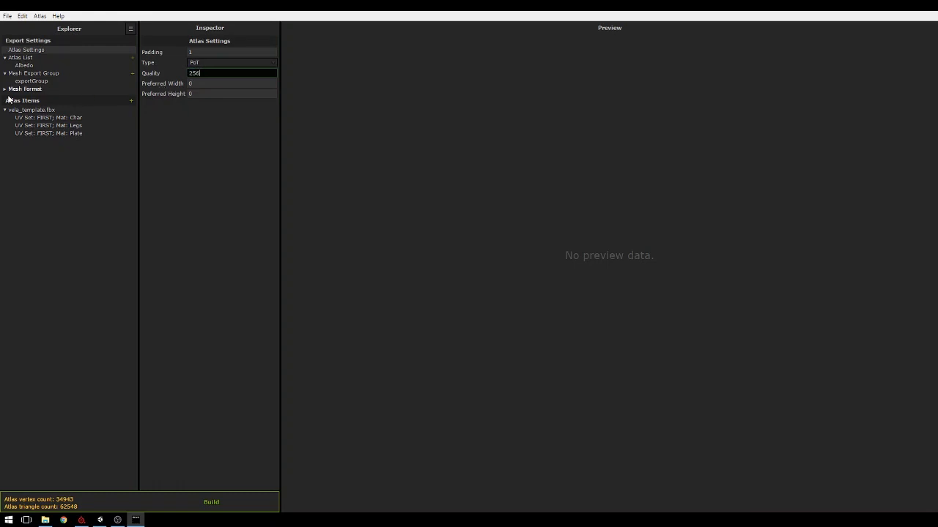
key("Return")
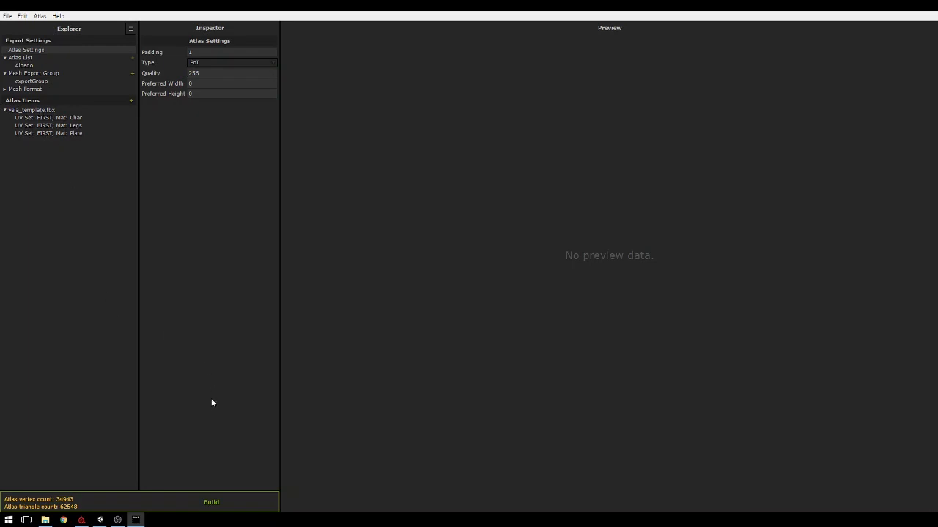
left_click(209, 505)
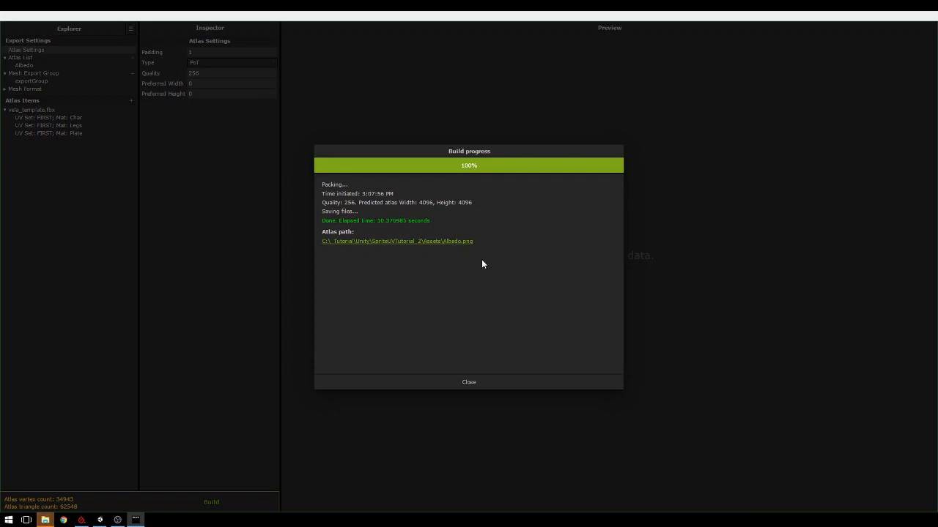
- Examine the built Albedo image from the Assets folder, return to the atlas project and dismiss the build progress report
mouse_move(44, 521)
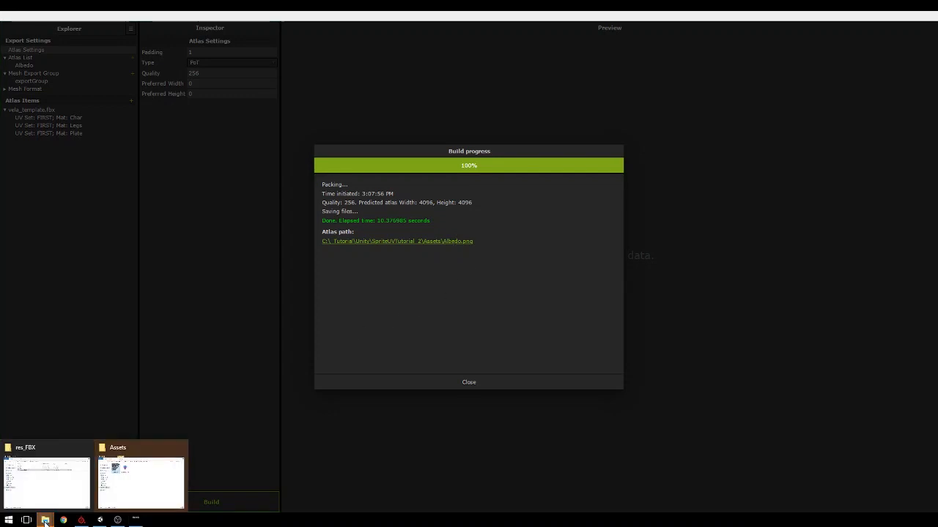
left_click(147, 472)
double_click(521, 212)
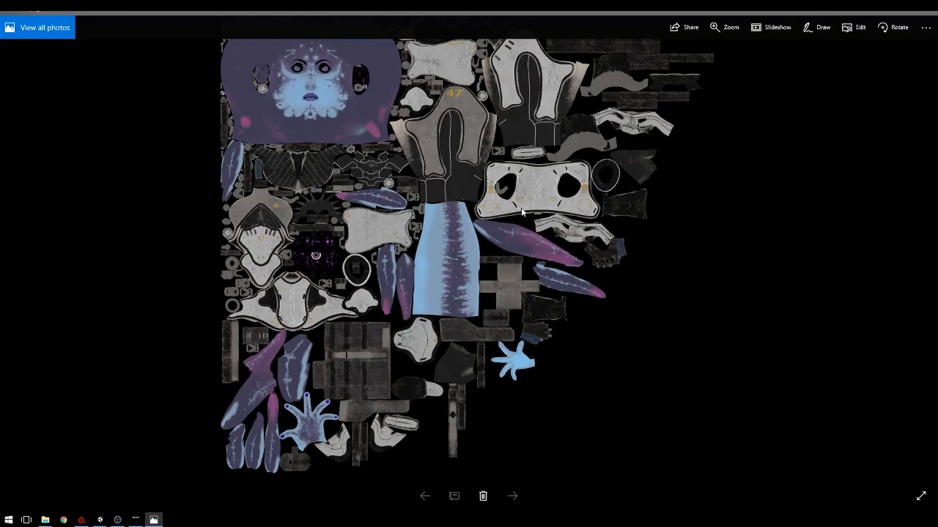
key("alt+Tab")
key("alt+Tab")
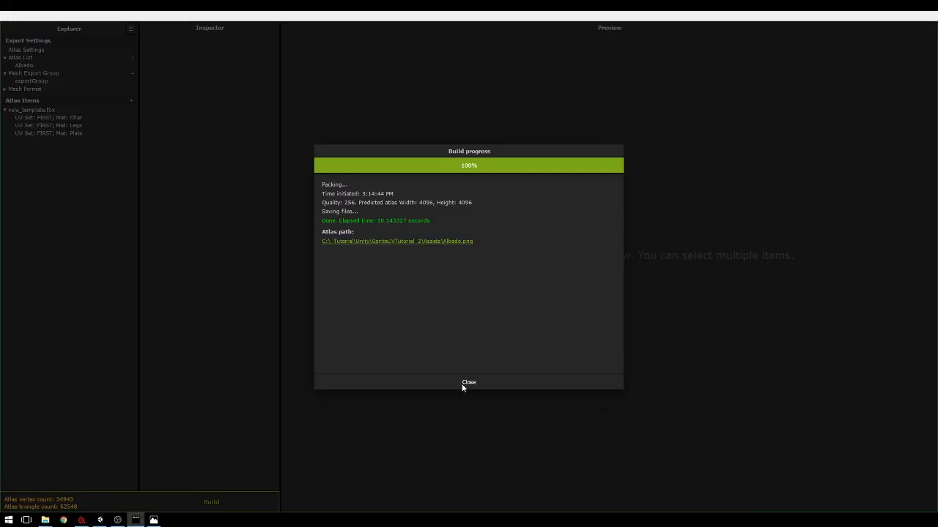
left_click(462, 384)
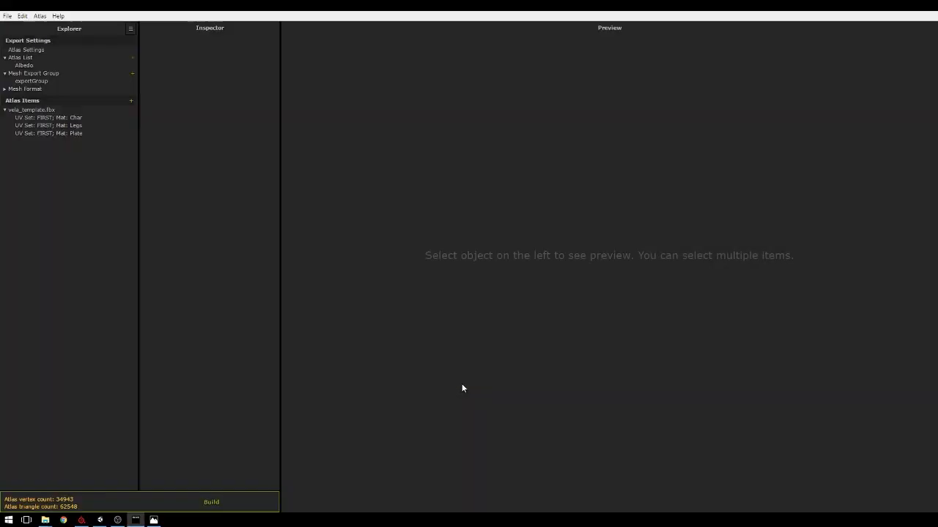
- Add an atlas named Normal to the atlas list with the SpriteUVTutorial_2 Assets folder as its output path
left_click(132, 58)
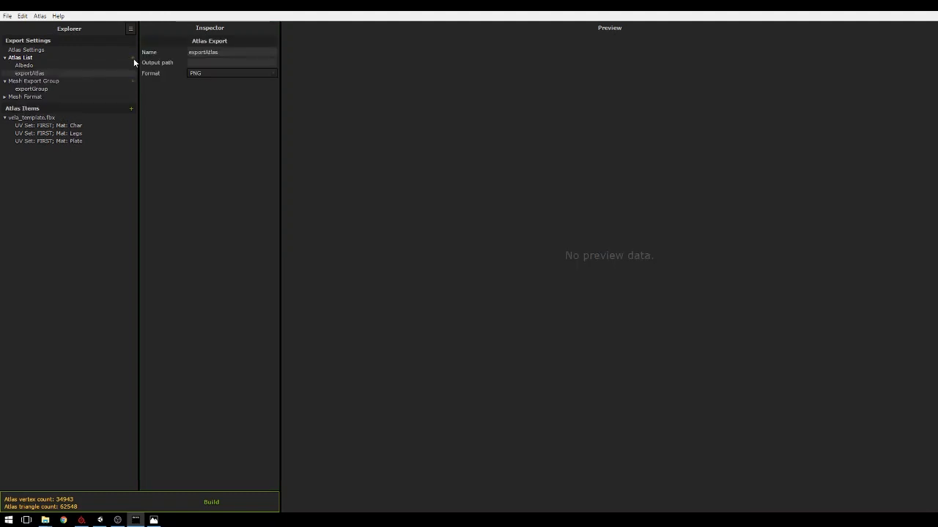
left_click(245, 53)
key("Return")
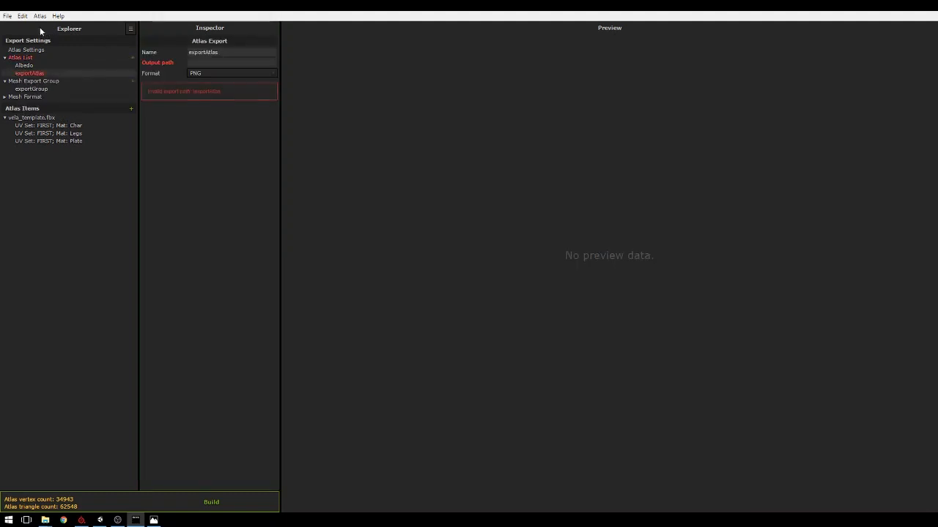
double_click(214, 52)
type("Normal")
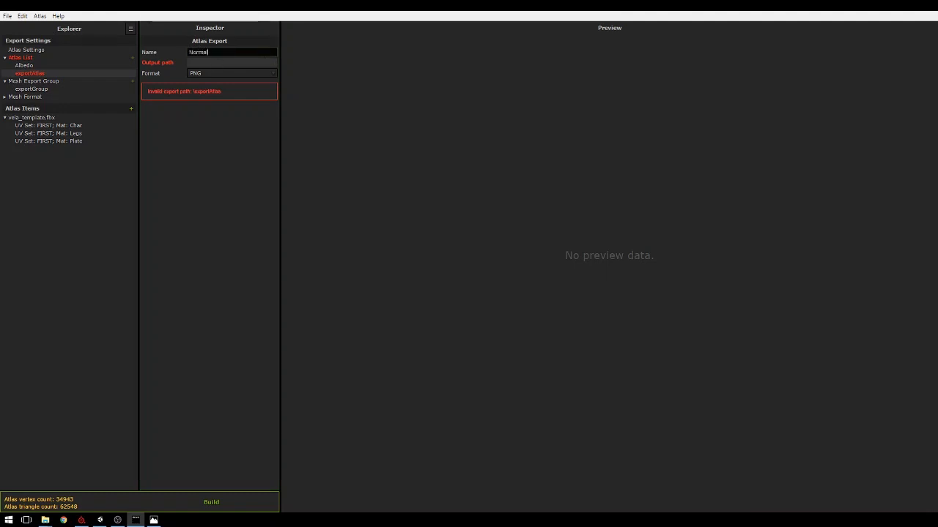
left_click(273, 63)
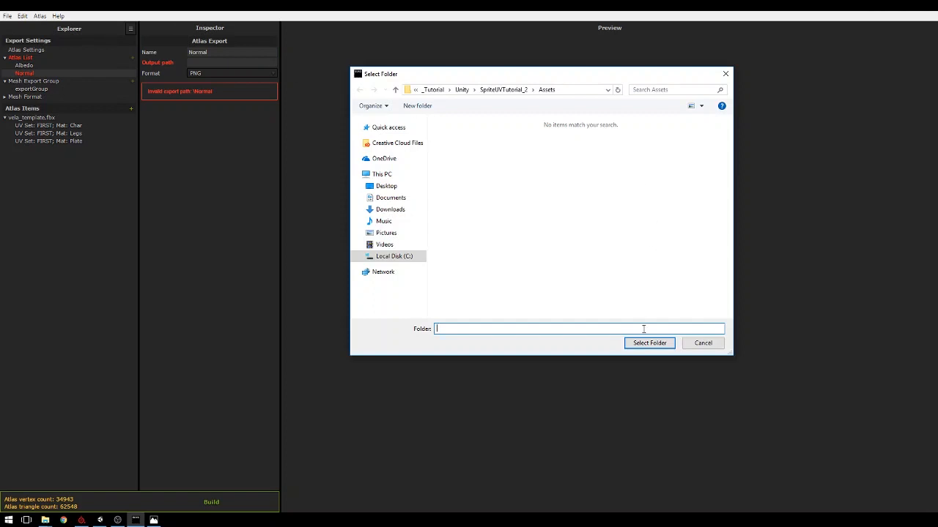
left_click(644, 342)
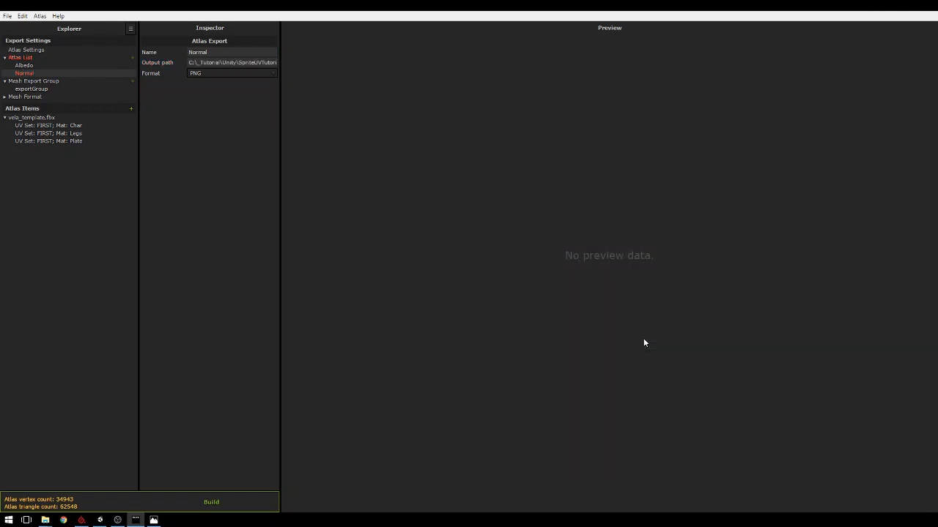
- Add an atlas named Metallic to the atlas list with the Assets folder as its output path
left_click(131, 57)
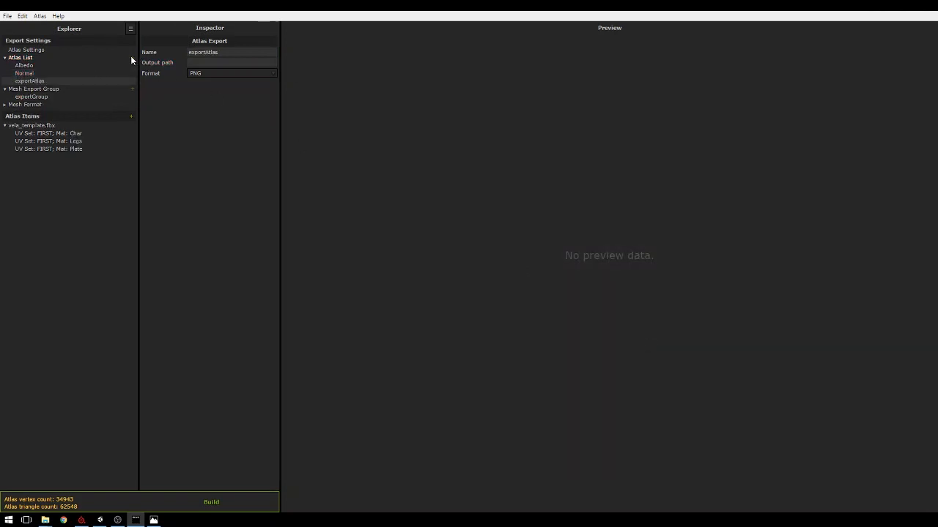
left_click(227, 53)
left_click_drag(230, 48, 199, 52)
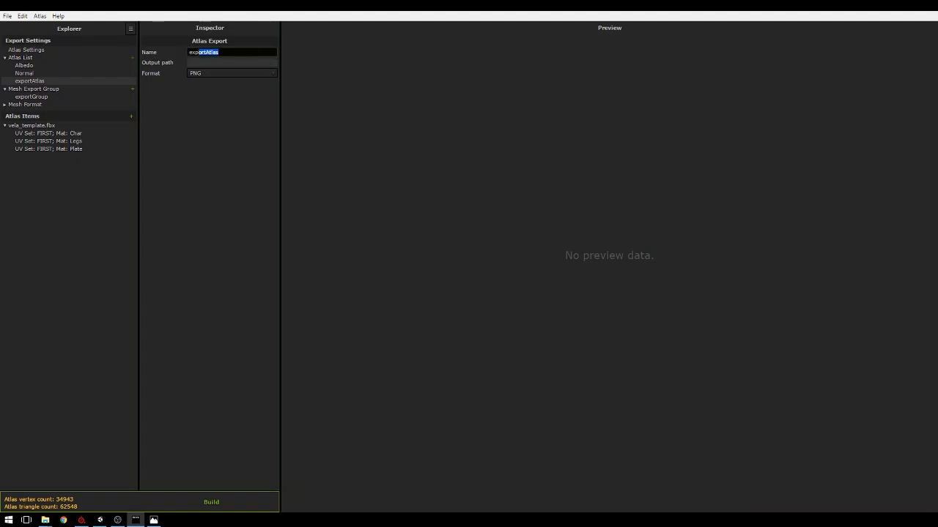
type("Metallic")
left_click(272, 61)
left_click(650, 343)
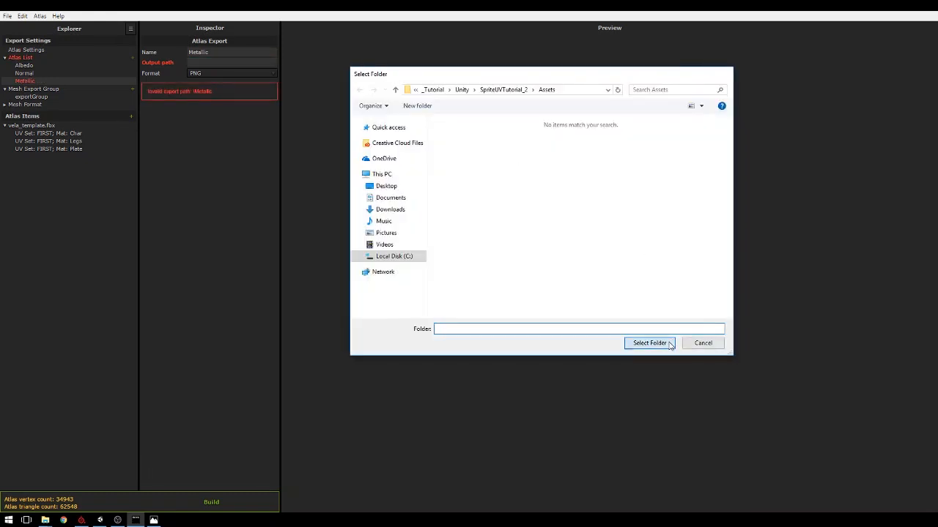
- Add an atlas named AO to the atlas list and output it to the Assets folder
left_click(133, 58)
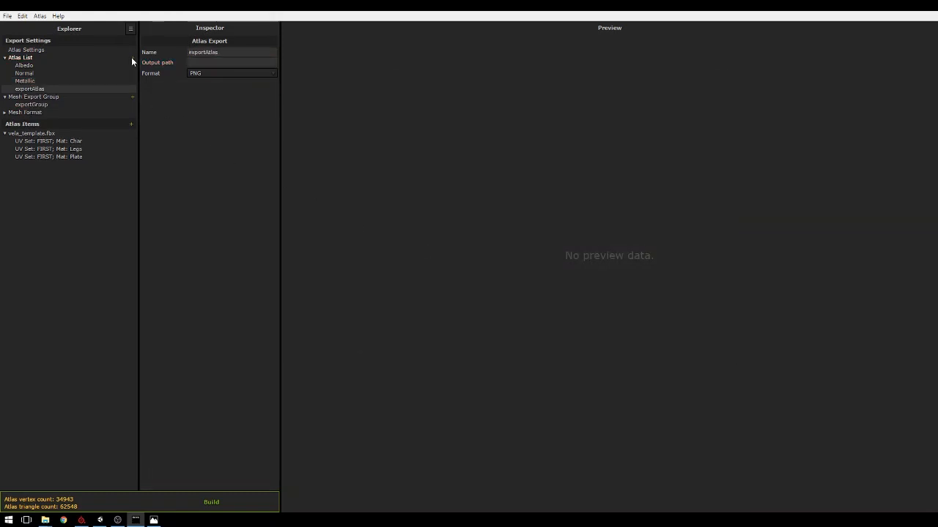
left_click(226, 55)
type("AO")
key("Return")
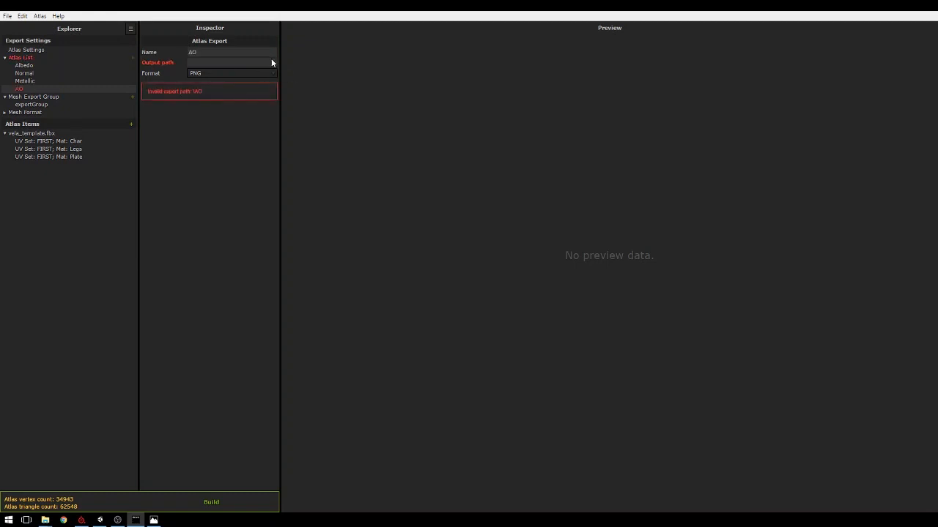
left_click(275, 63)
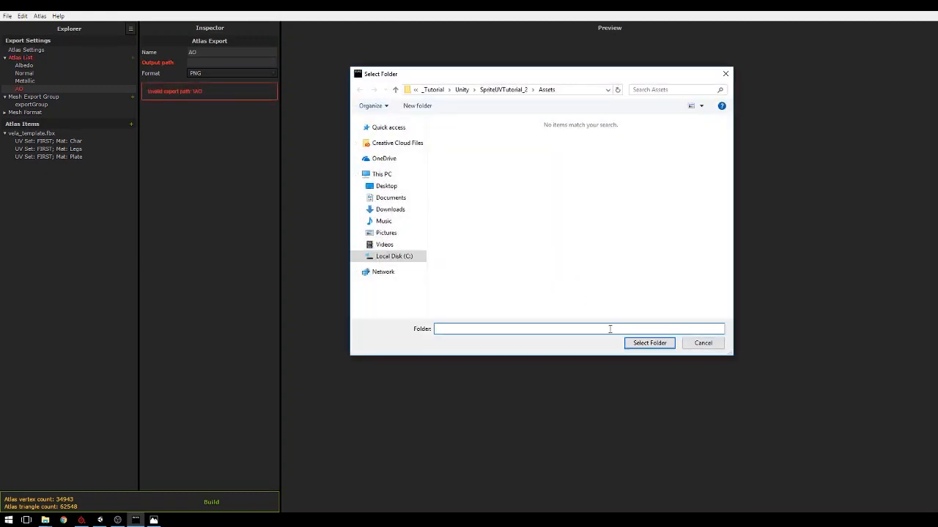
left_click(634, 343)
- Add an atlas named Emission to the atlas list and output it to the Assets folder
left_click(133, 57)
left_click(246, 51)
key("ctrl+a")
type("Emission")
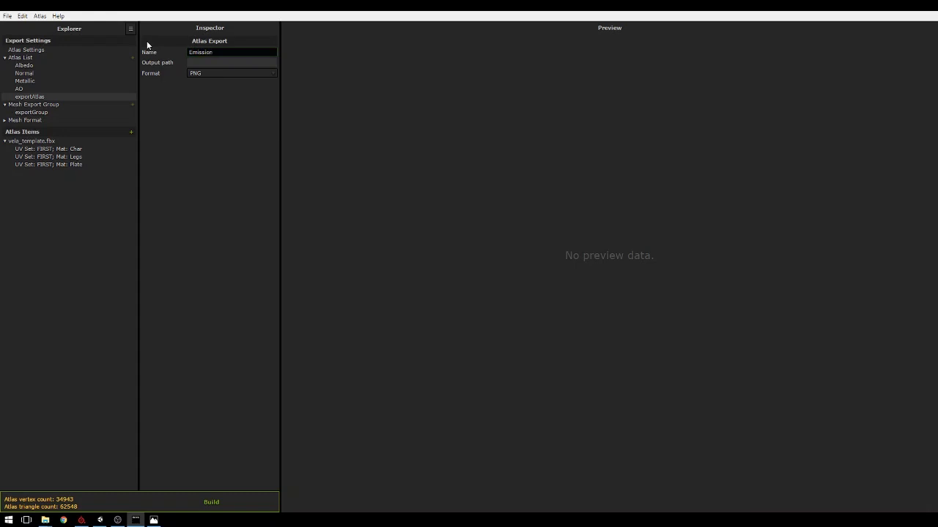
left_click(272, 62)
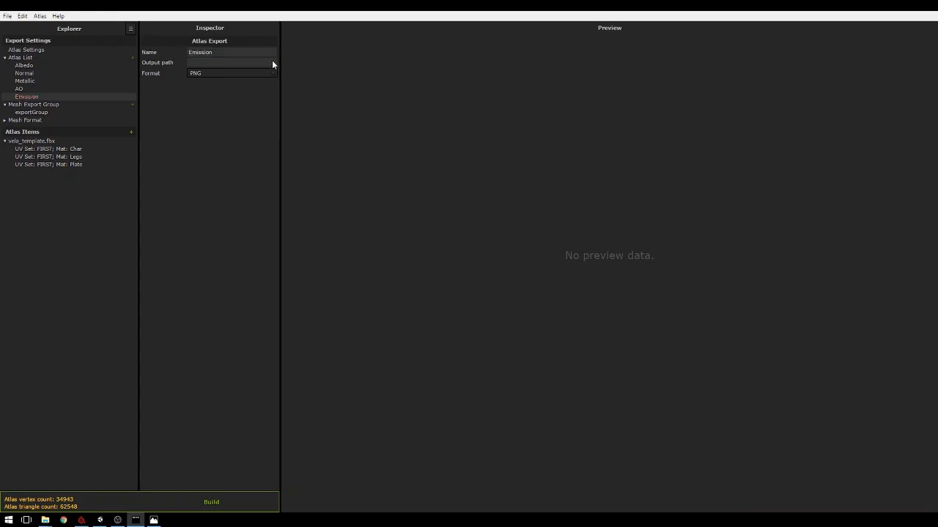
left_click(627, 342)
- Add a second export atlas to the Char item, set to Normal with Vela_Char_Normal.png as its image source
left_click(79, 150)
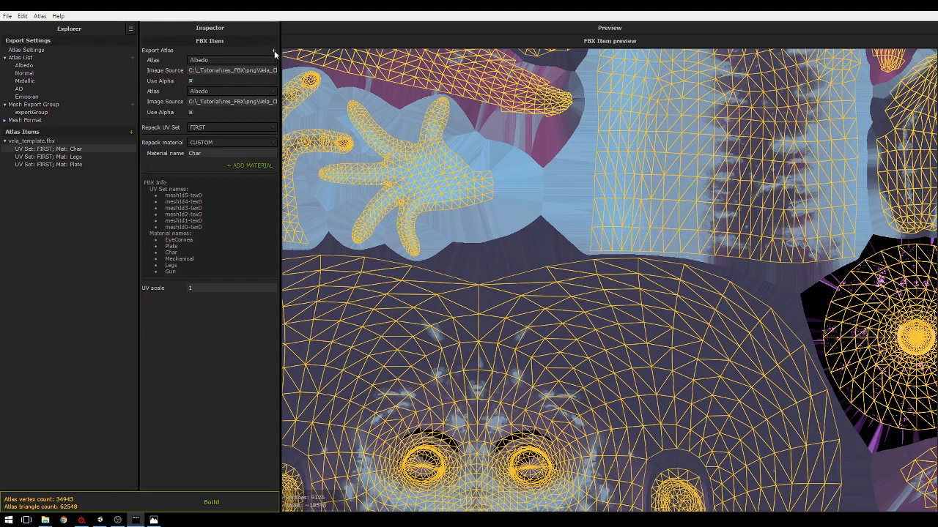
left_click(263, 91)
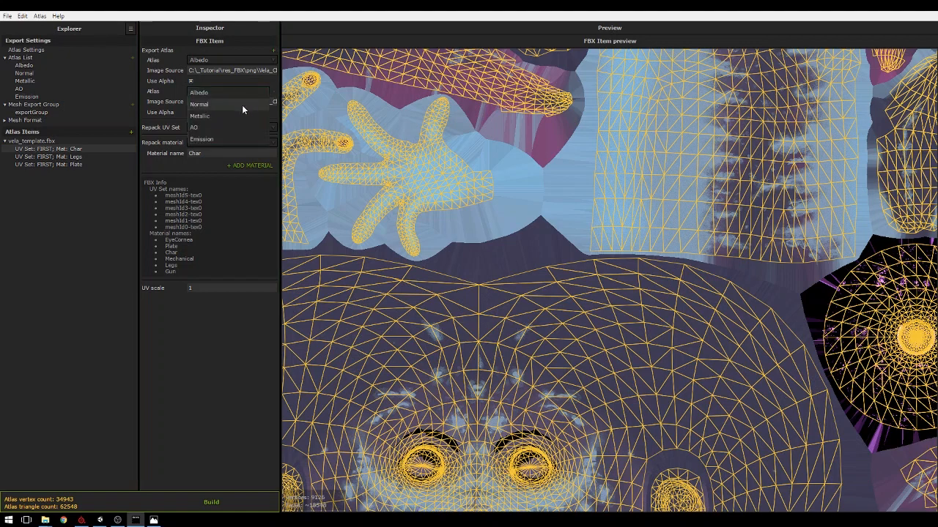
left_click(242, 105)
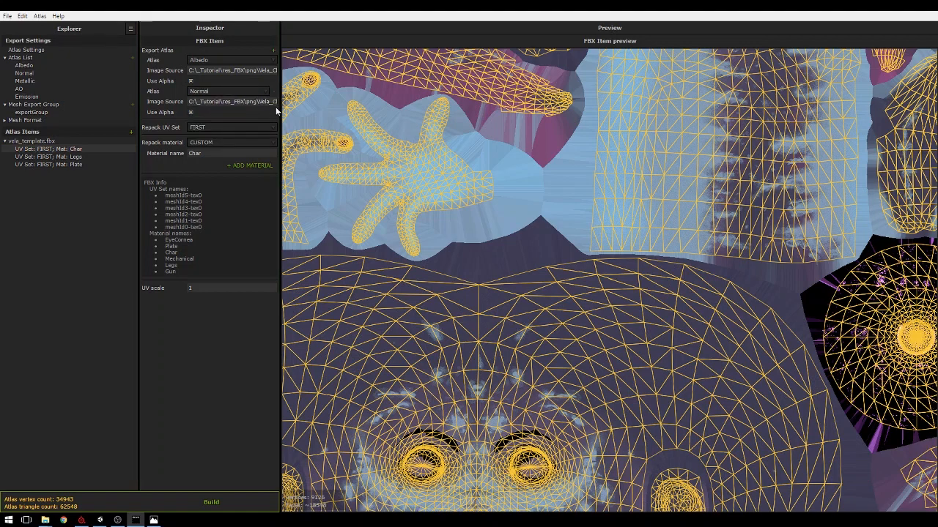
left_click(274, 103)
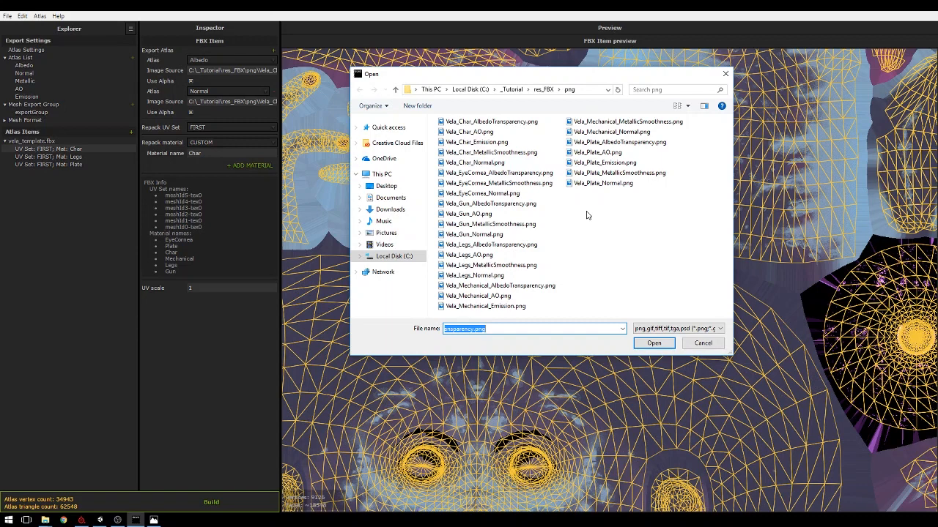
left_click(508, 163)
left_click(654, 343)
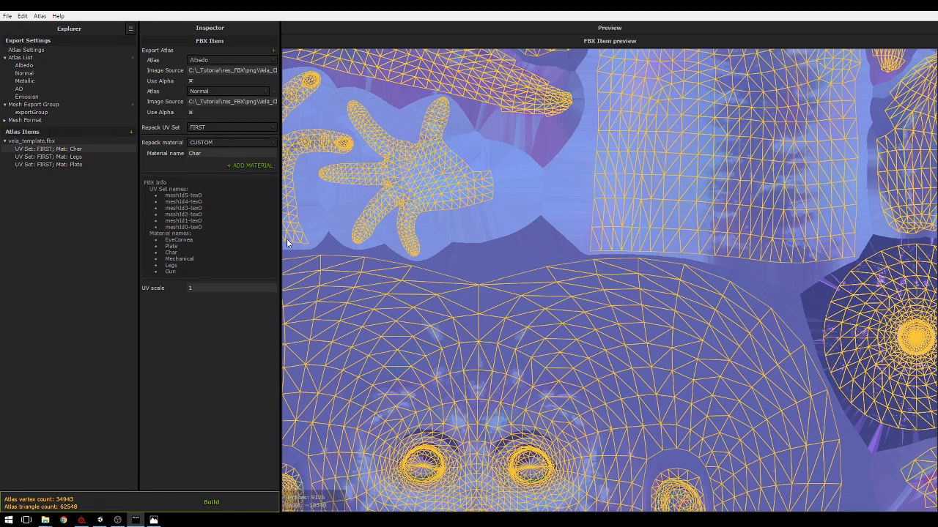
- Add a third export atlas to the Char item, set to Metallic with Vela_Char_MetallicSmoothness.png as its image source
left_click(272, 50)
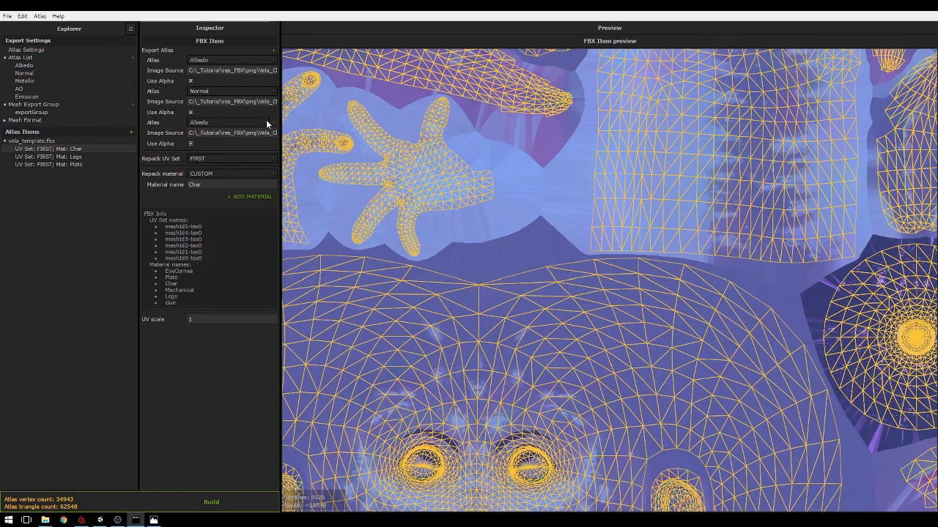
left_click(263, 124)
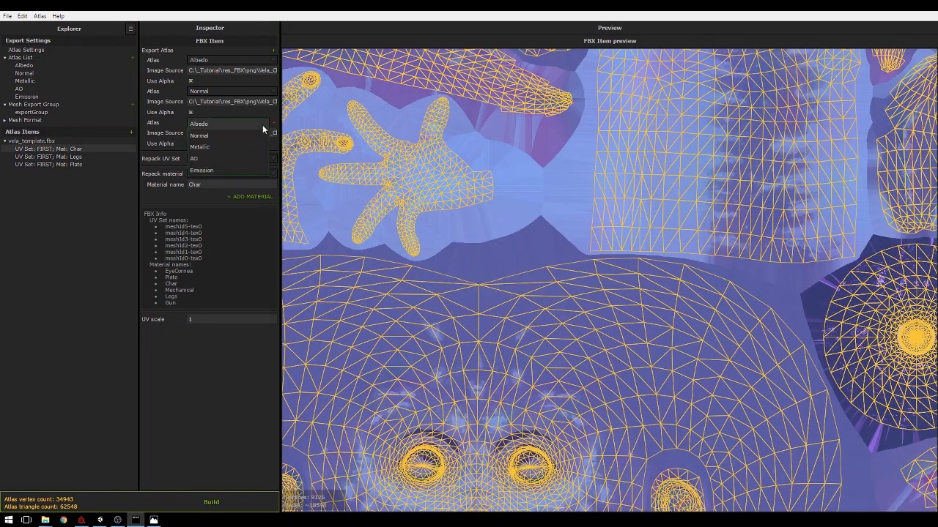
left_click(224, 148)
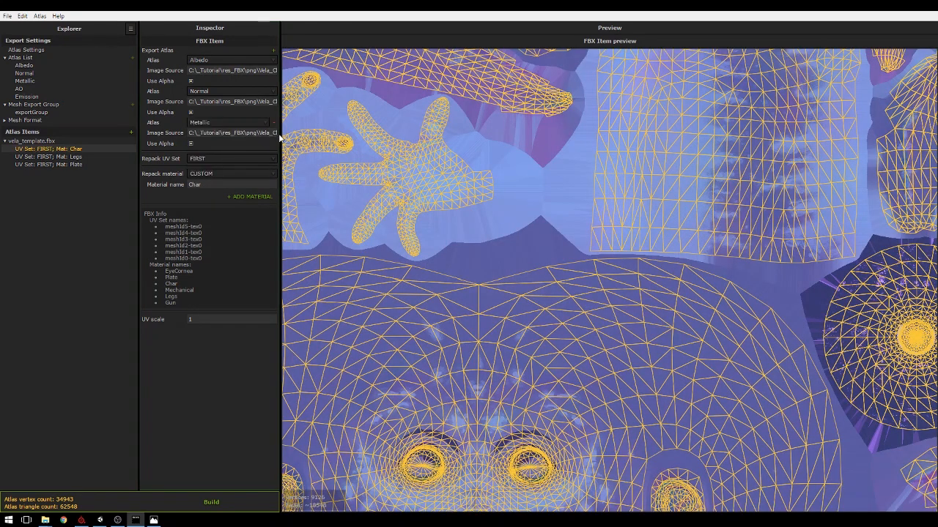
left_click(274, 133)
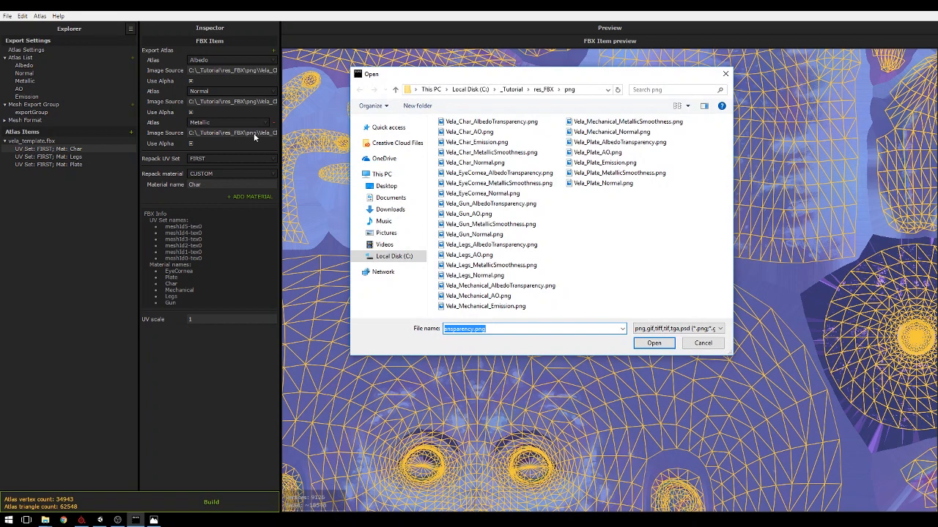
left_click(466, 153)
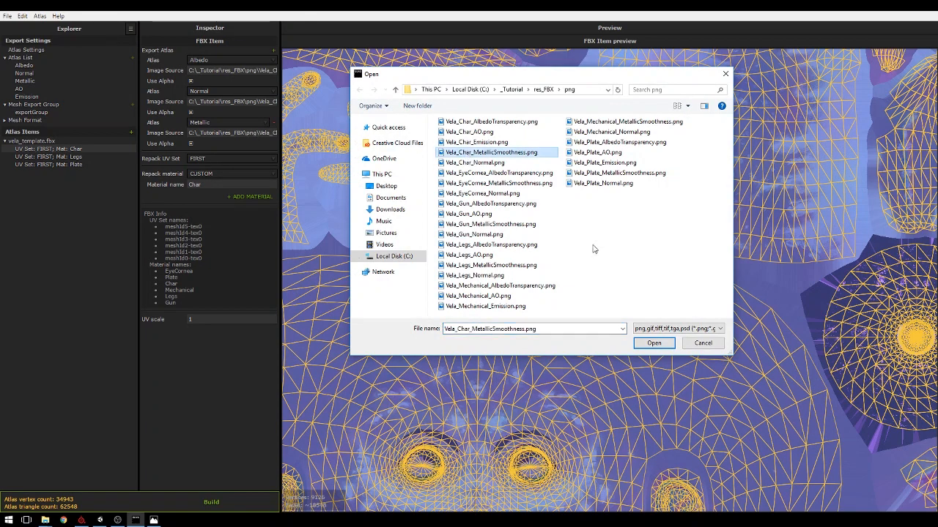
left_click(653, 343)
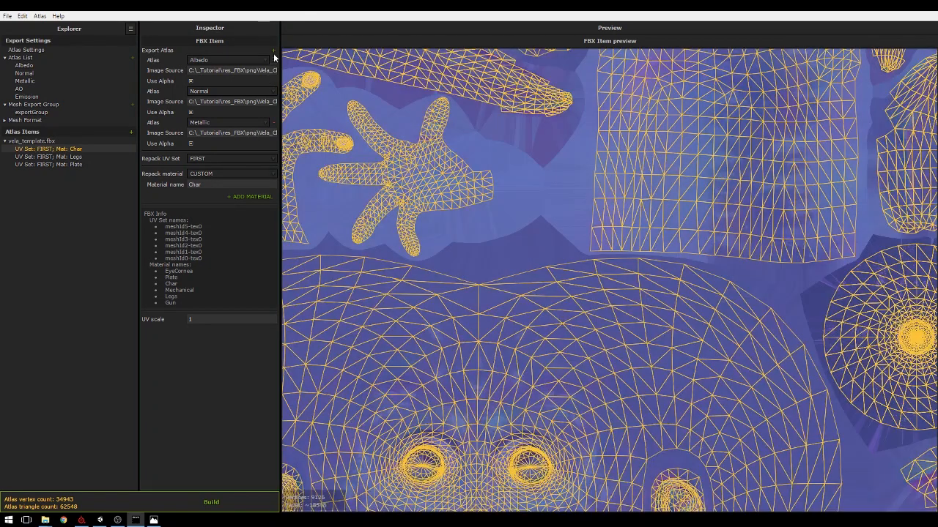
- Add a fourth export atlas to the Char item, set to AO with Vela_Char_AO.png as its image source
left_click(274, 50)
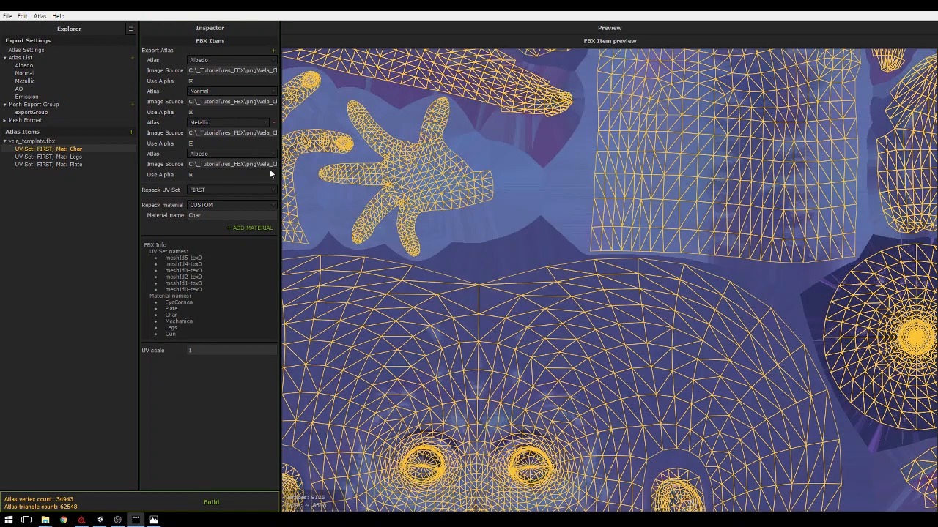
left_click(274, 153)
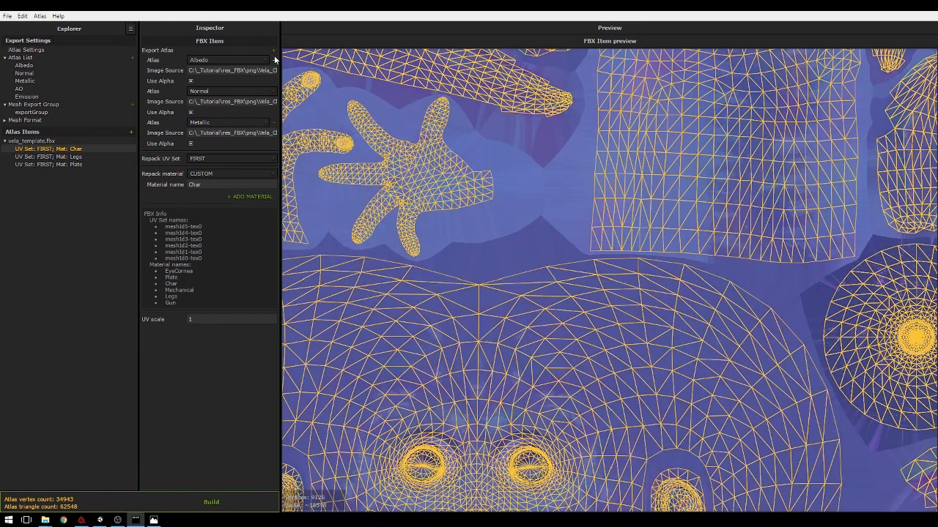
left_click(273, 50)
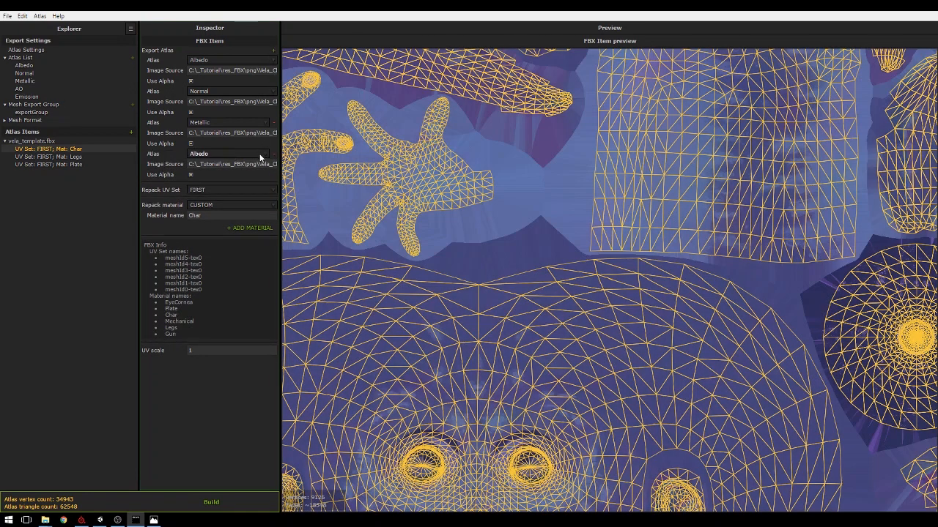
left_click(260, 156)
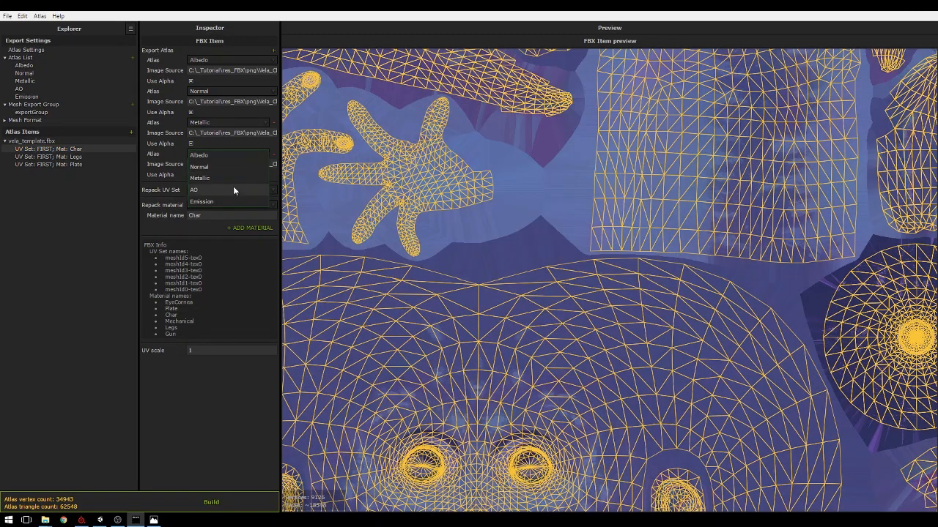
left_click(233, 187)
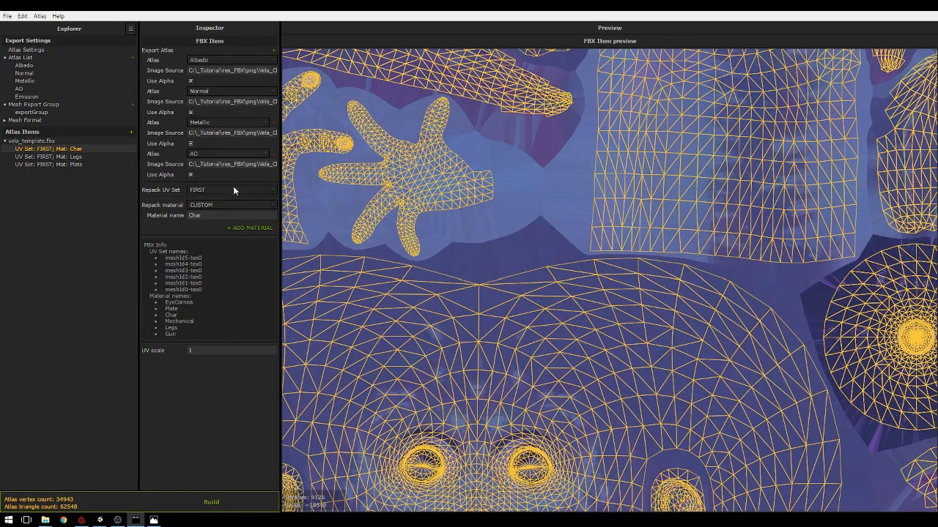
left_click(271, 165)
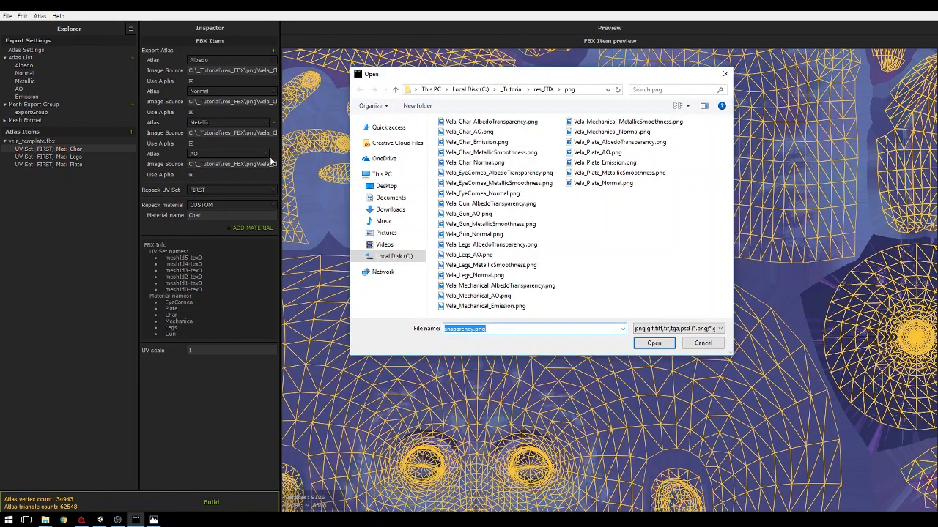
left_click(469, 132)
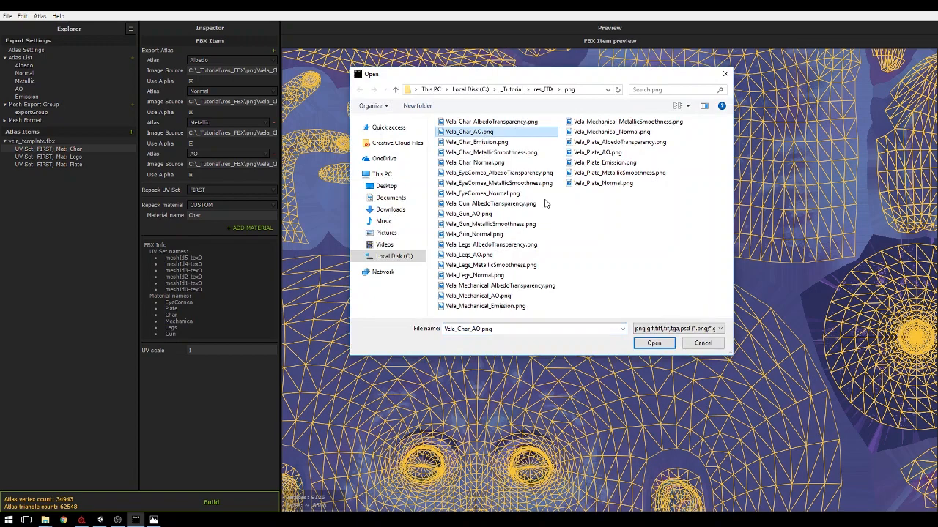
left_click(639, 344)
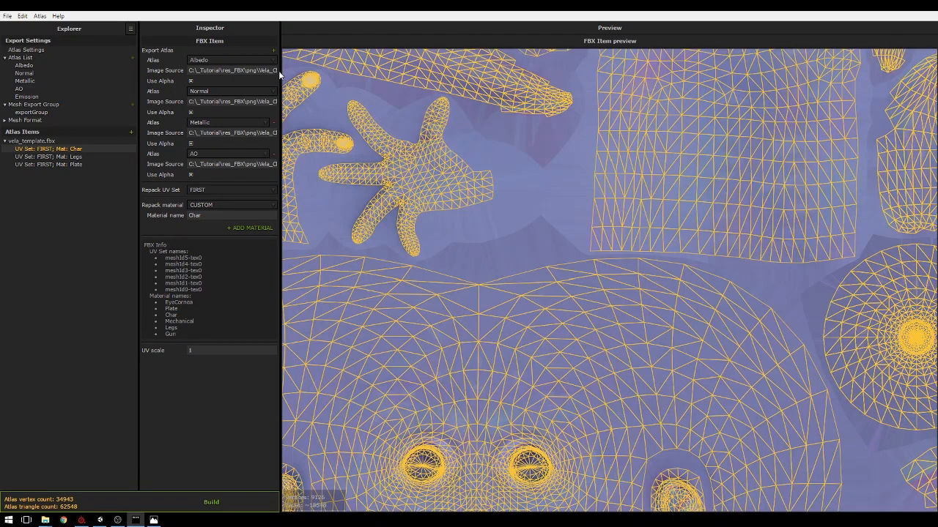
- Add a fifth export atlas to the Char item, set to Emission with Vela_Char_Emission.png as its image source
left_click(274, 48)
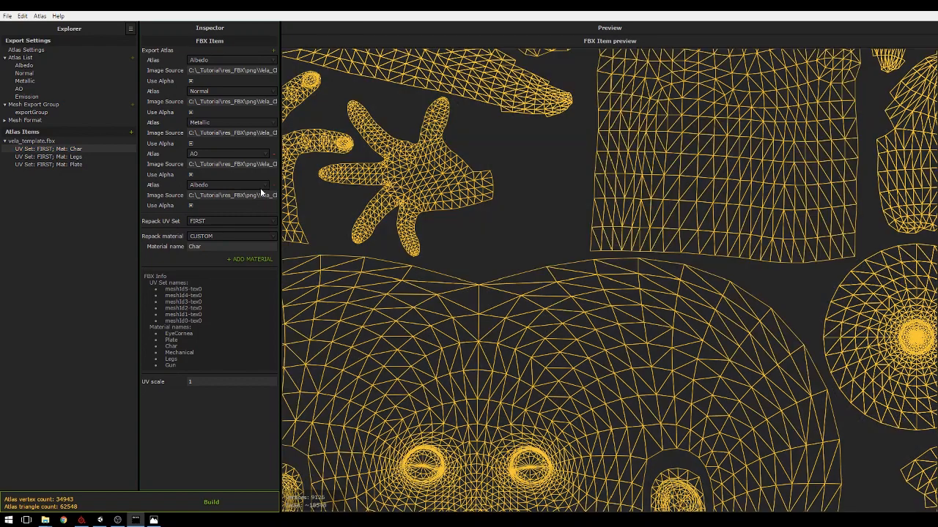
left_click(260, 188)
left_click(216, 232)
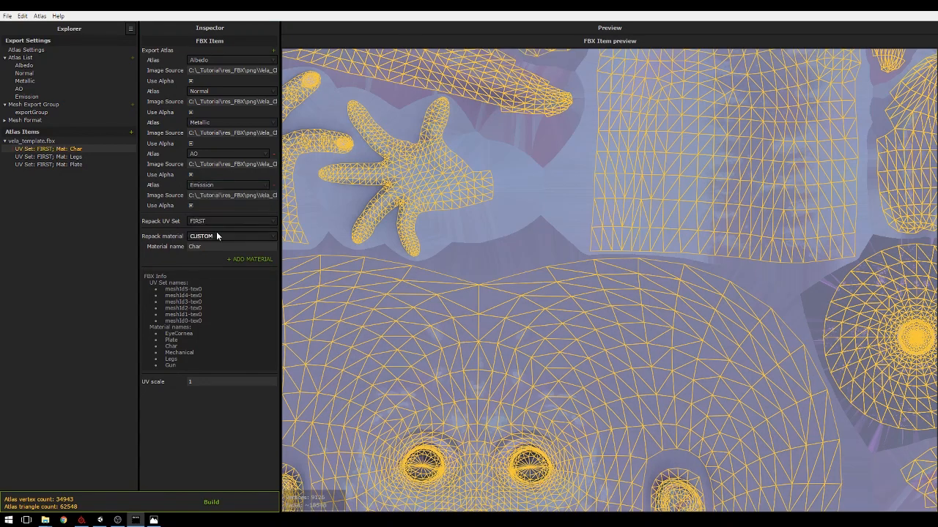
left_click(275, 194)
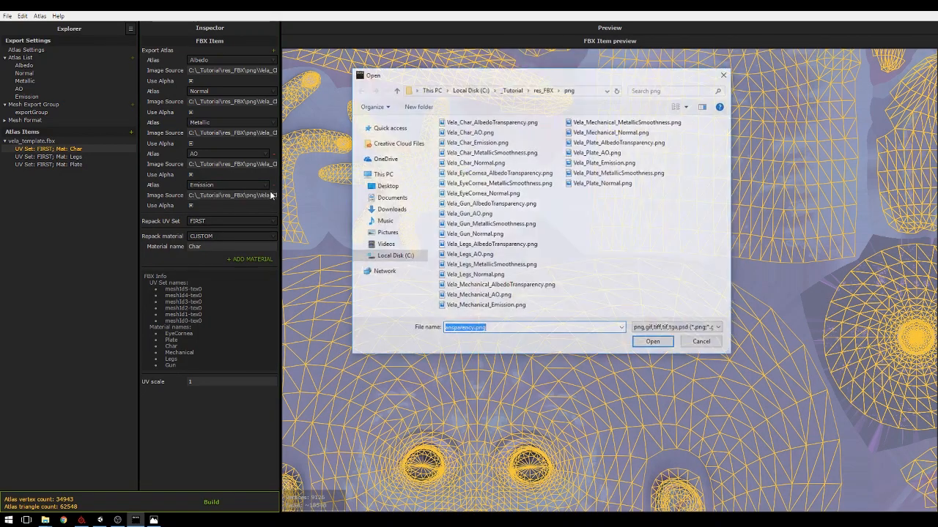
left_click(506, 142)
left_click(663, 345)
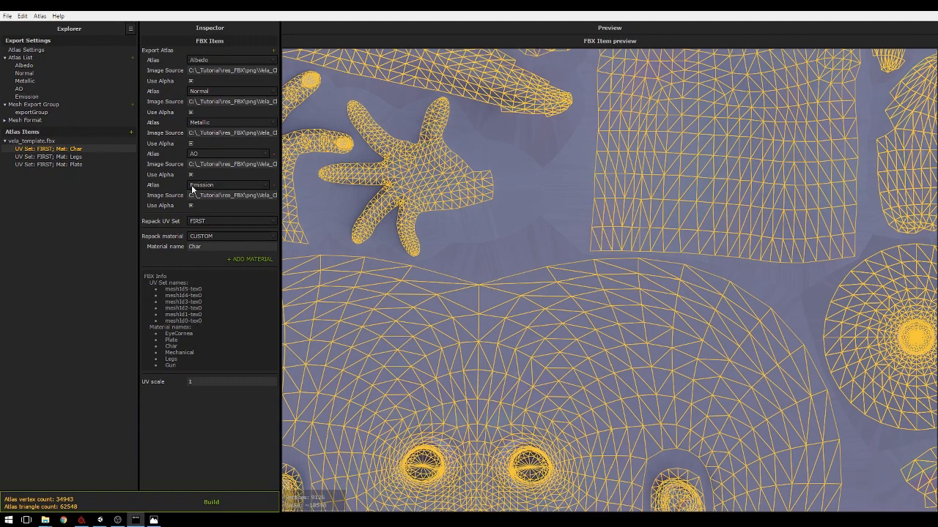
- Add four more export atlas entries to the Legs item of vela_template.fbx
left_click(85, 157)
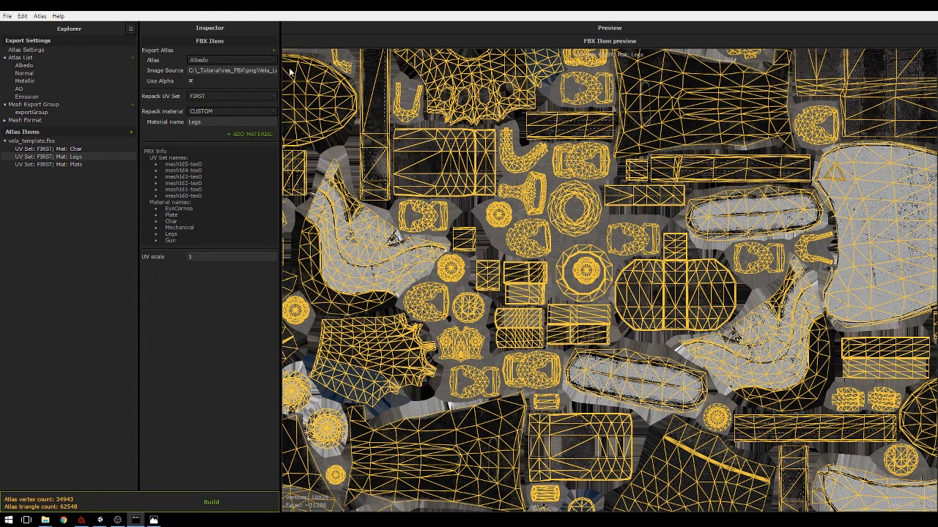
left_click(274, 50)
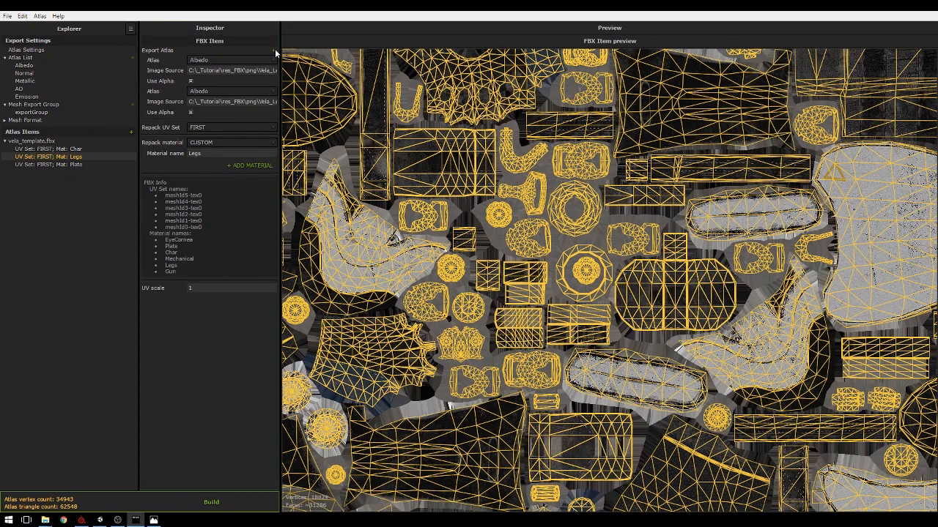
left_click(275, 50)
left_click(274, 50)
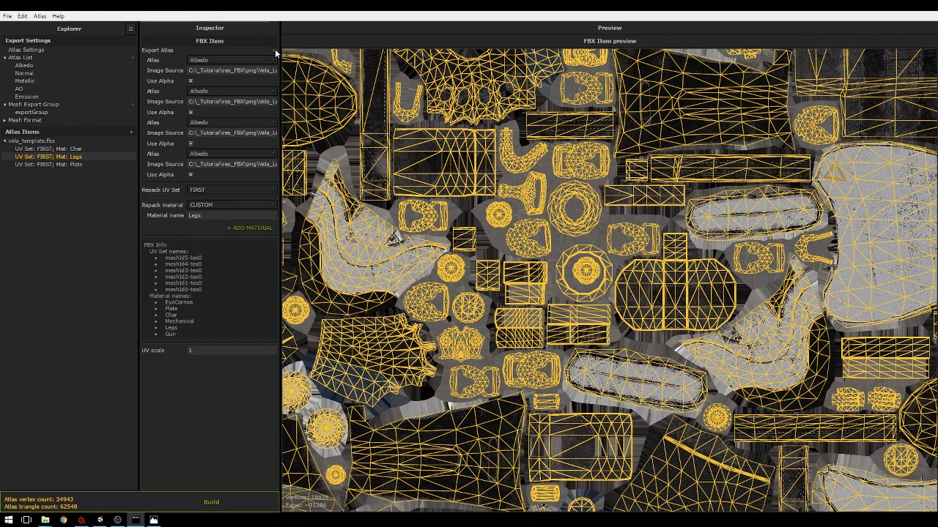
left_click(274, 50)
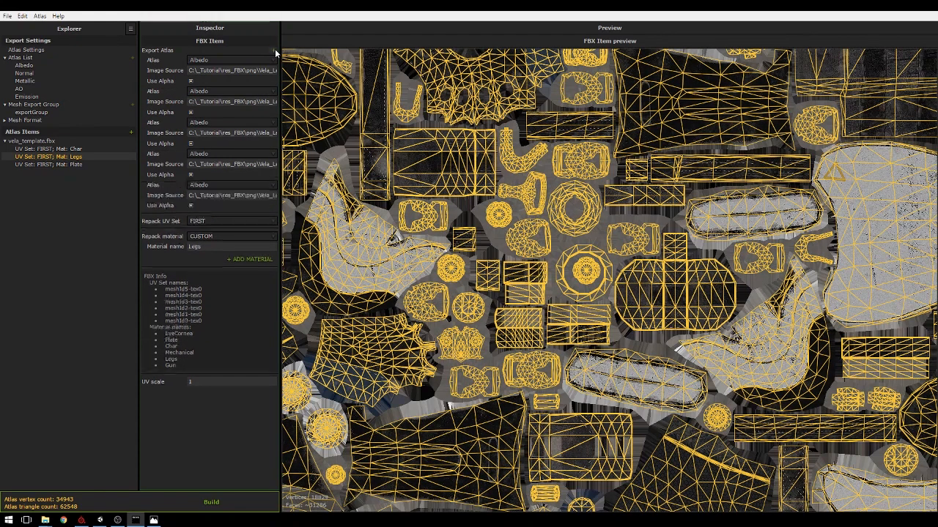
- Assign the four added export atlases of the Legs item to Normal, Metallic, AO and Emission, in that order
left_click(267, 90)
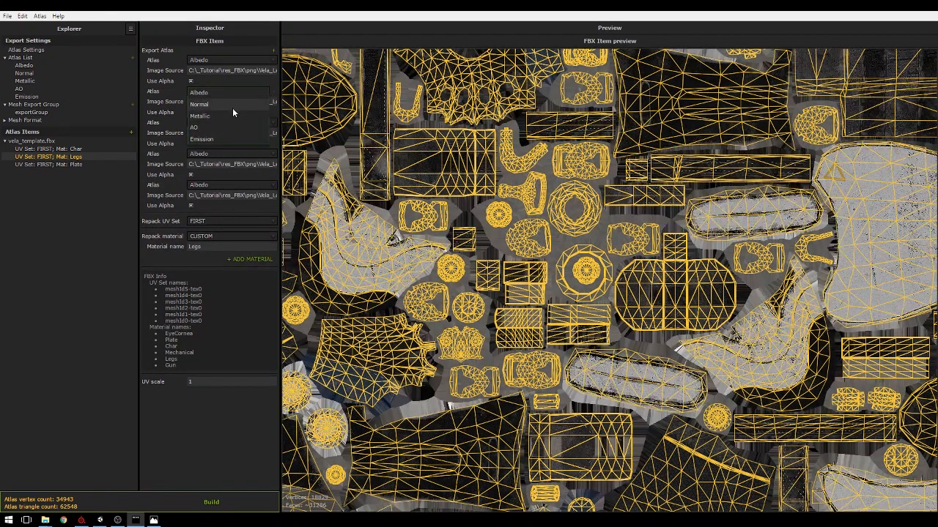
left_click(232, 106)
left_click(248, 121)
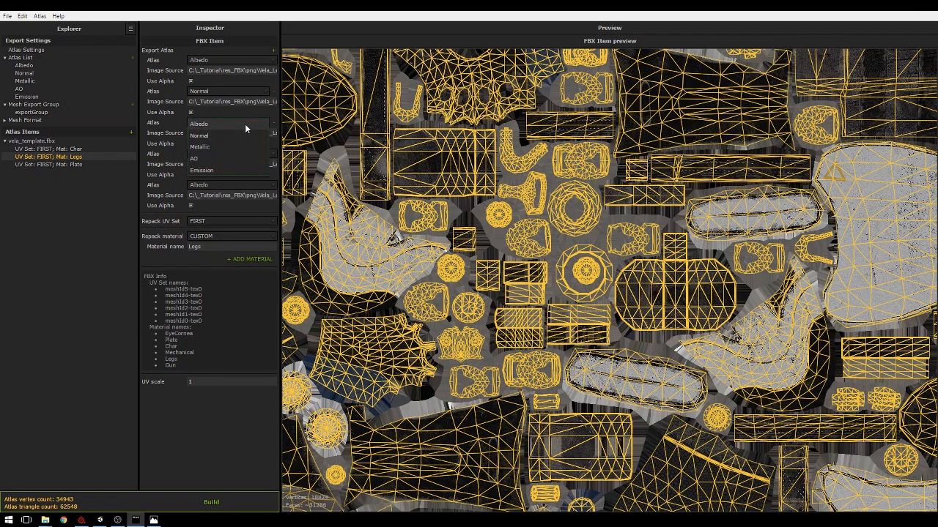
left_click(229, 144)
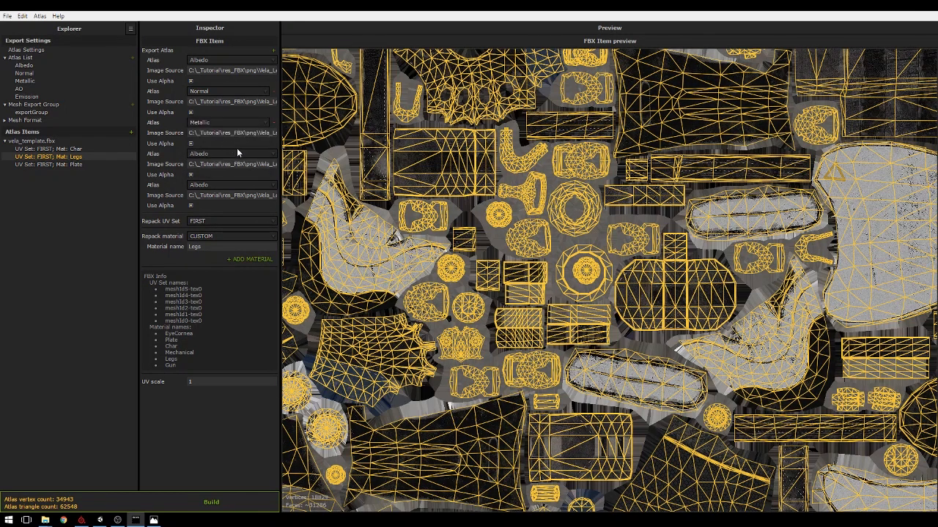
left_click(237, 153)
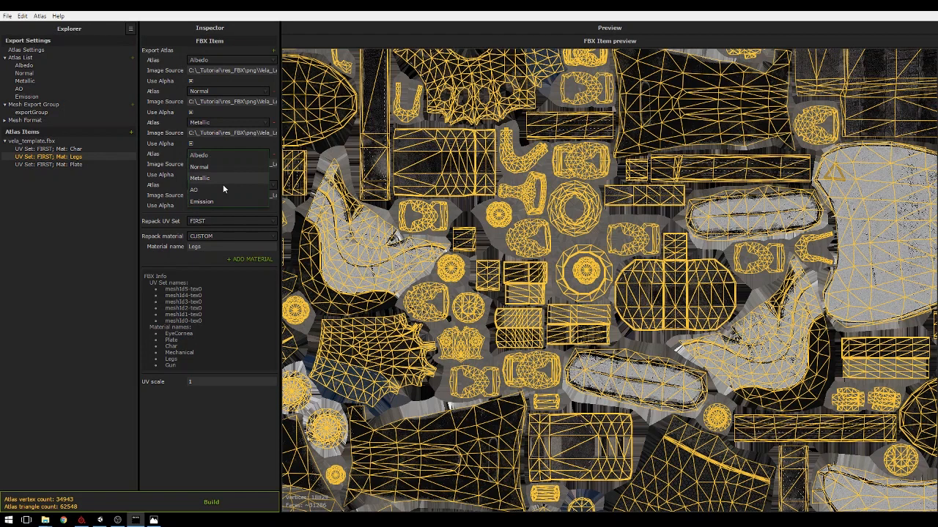
left_click(223, 187)
left_click(224, 184)
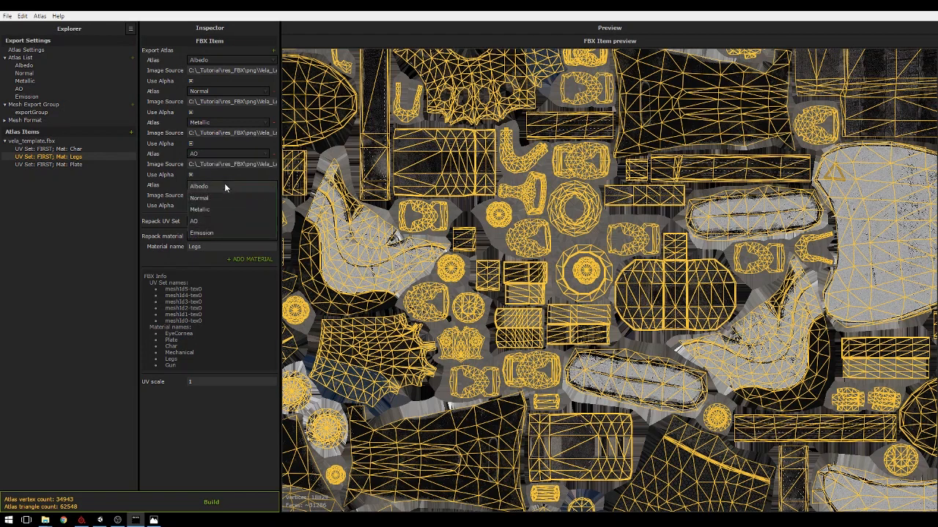
left_click(216, 233)
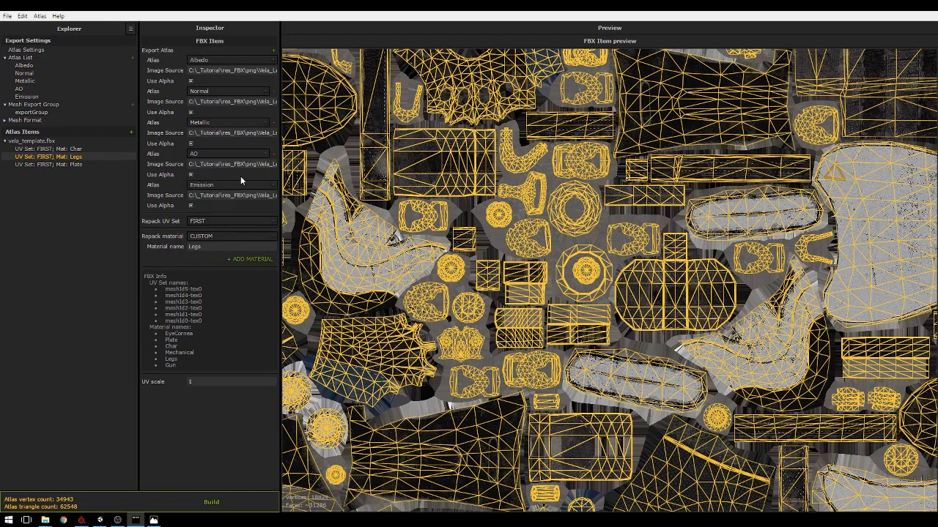
- Set the Legs item's Normal image source to Vela_Legs_Normal.png and its Metallic source to Vela_Legs_MetallicSmoothness.png
left_click(272, 103)
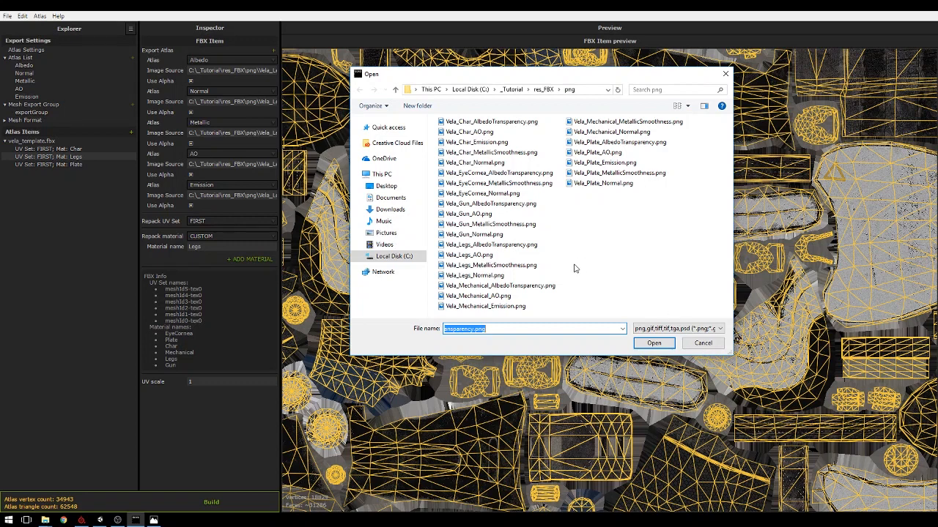
left_click(491, 276)
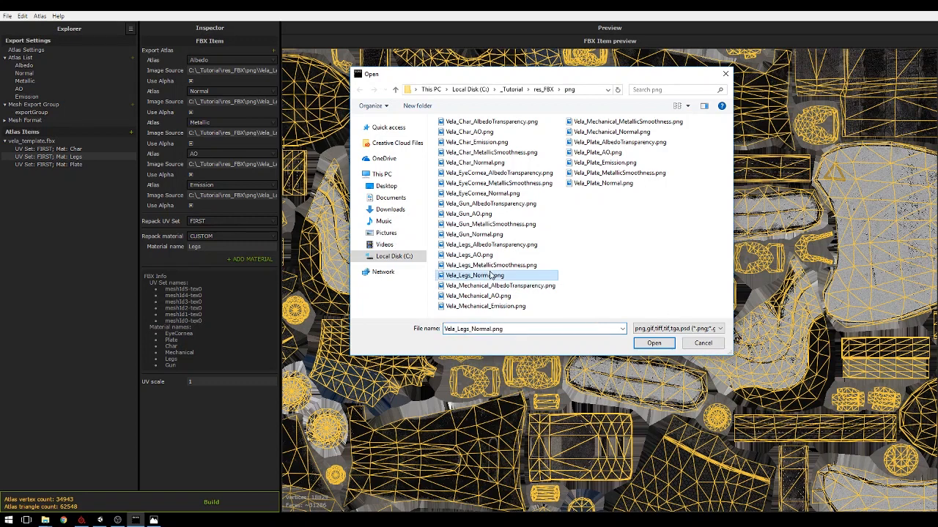
left_click(644, 344)
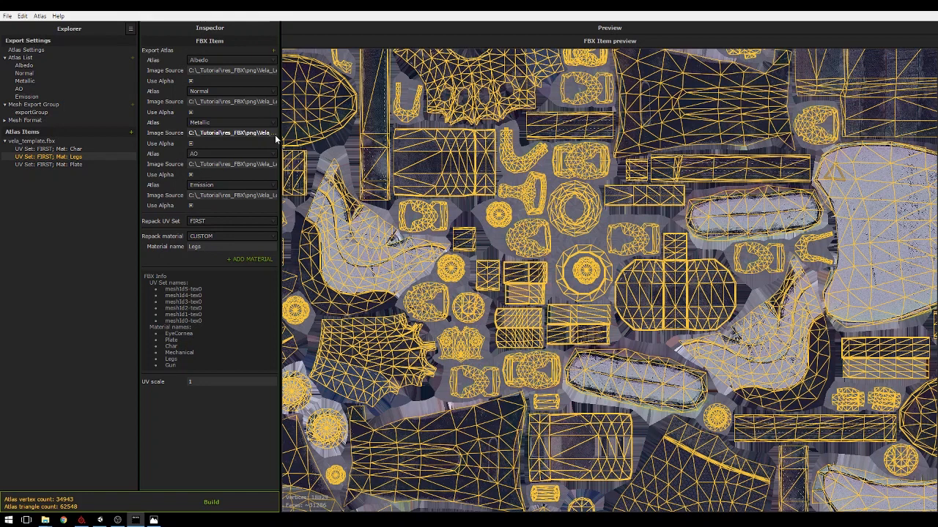
left_click(276, 137)
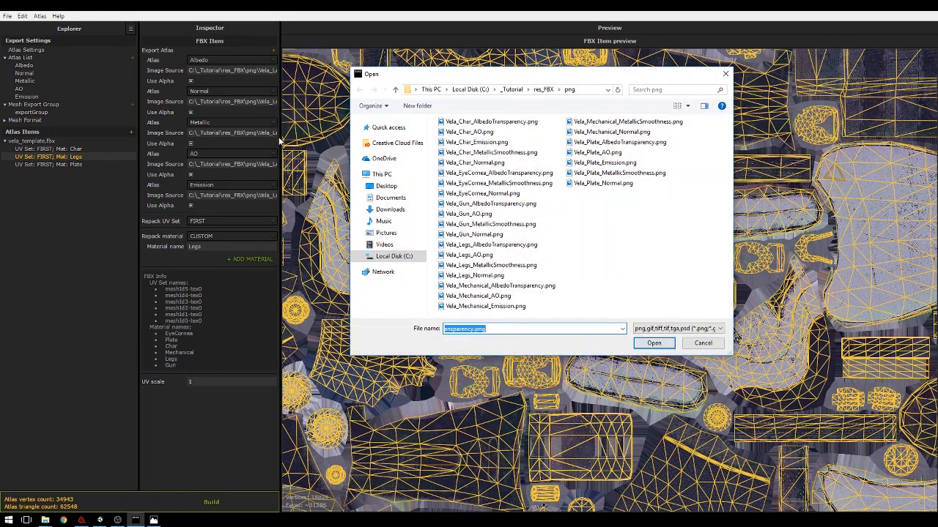
left_click(511, 266)
left_click(655, 344)
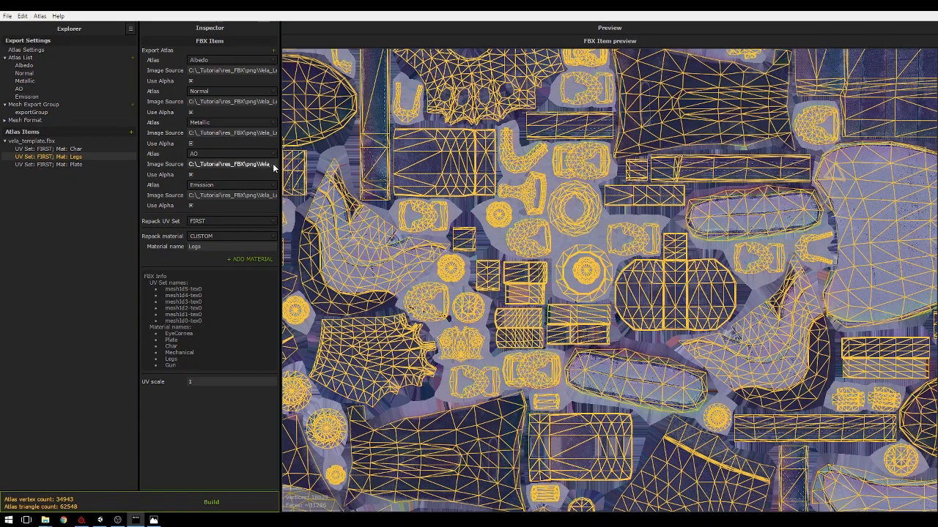
- Set the Legs item's AO image source to Vela_Legs_AO.png
left_click(274, 164)
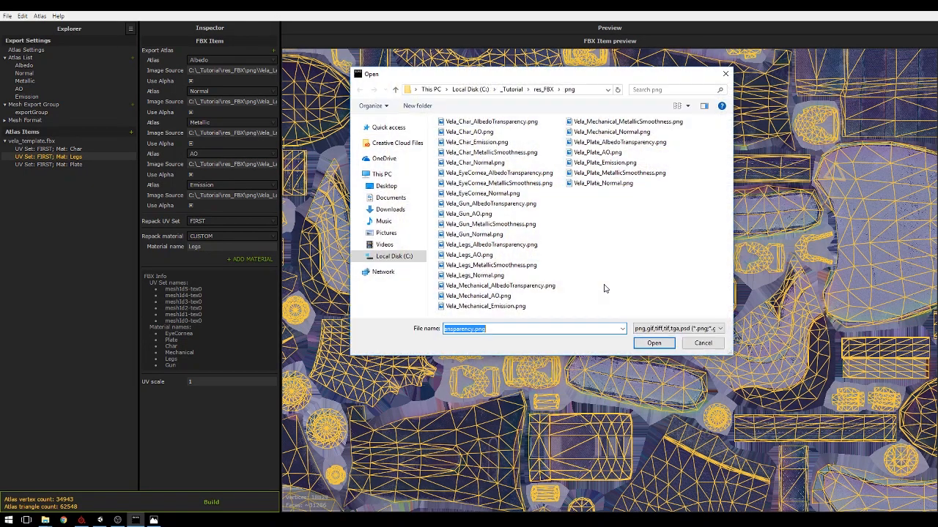
left_click(491, 255)
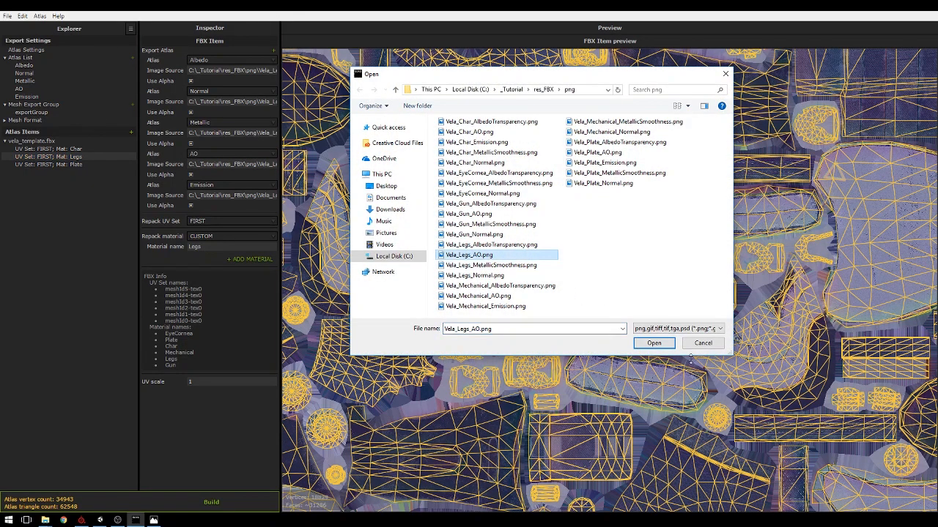
left_click(654, 343)
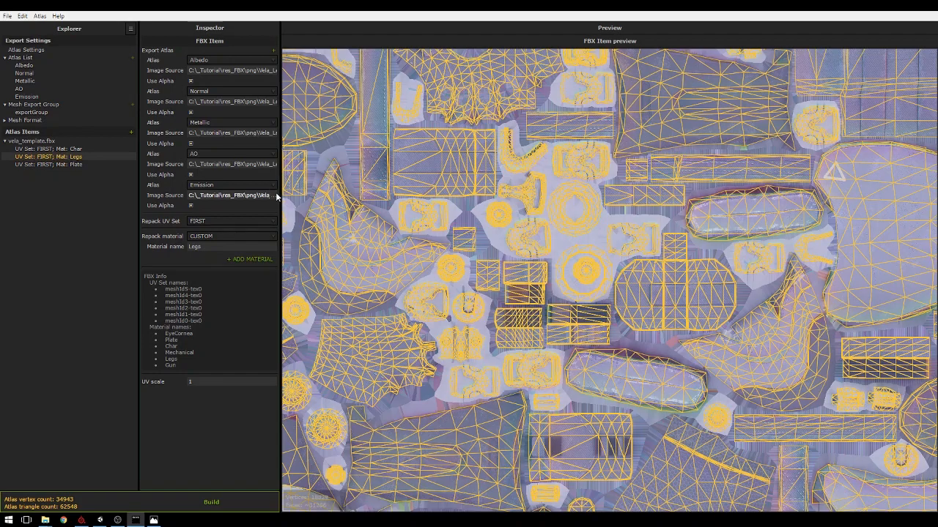
- Remove the Emission export atlas from the Legs item and reselect Vela_Legs_AO.png as its AO image source
left_click(276, 197)
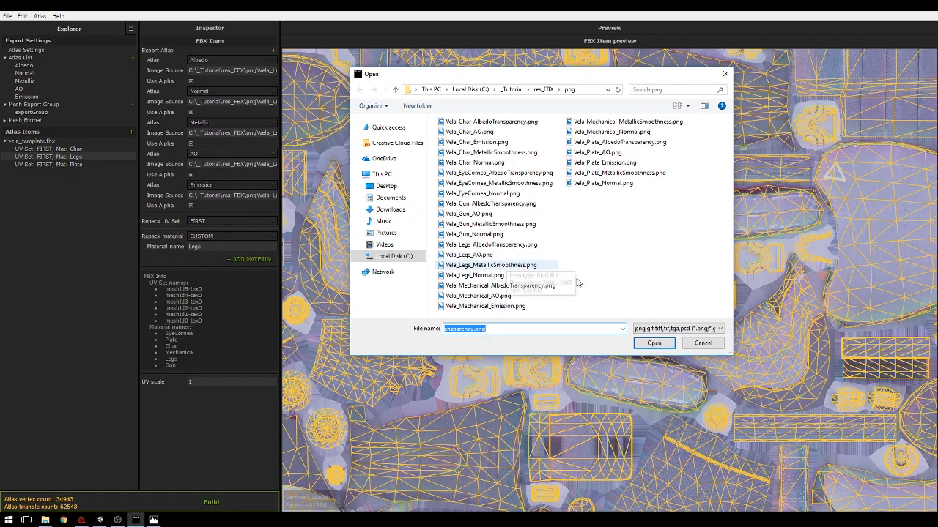
left_click(703, 343)
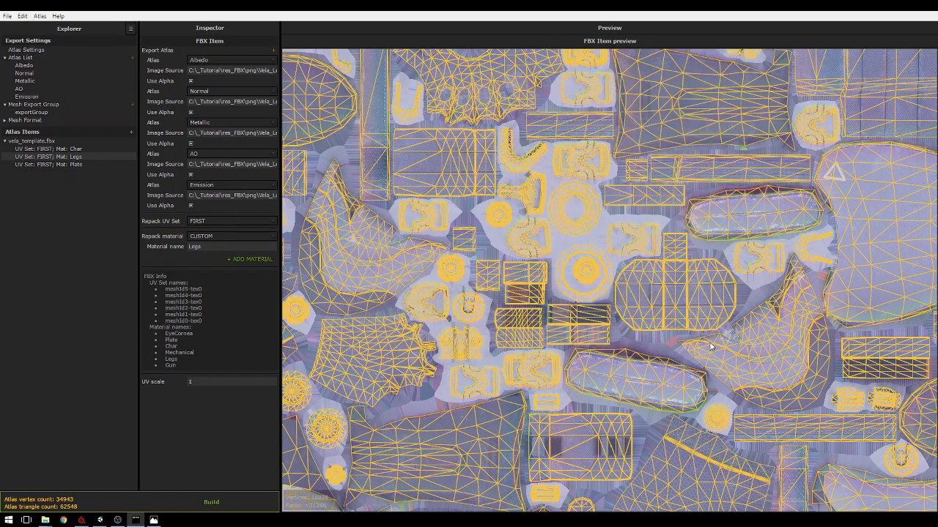
left_click(273, 185)
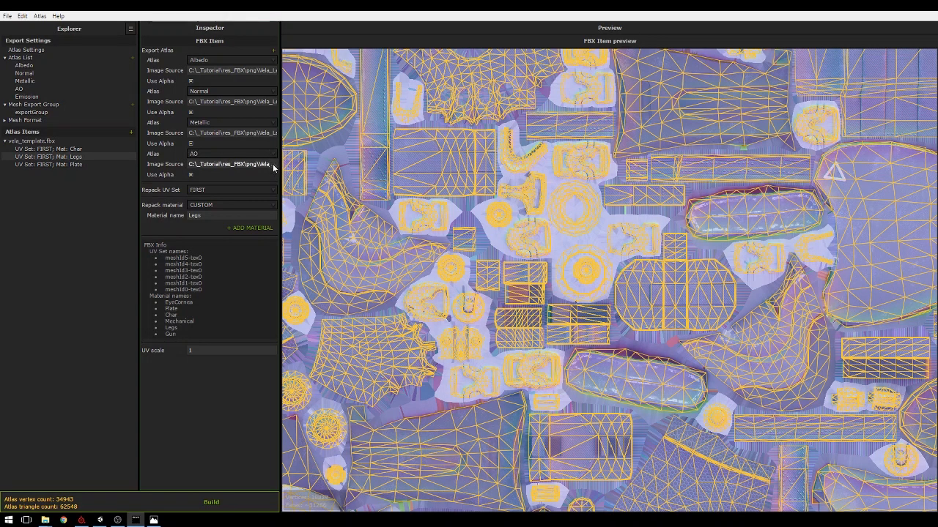
left_click(275, 167)
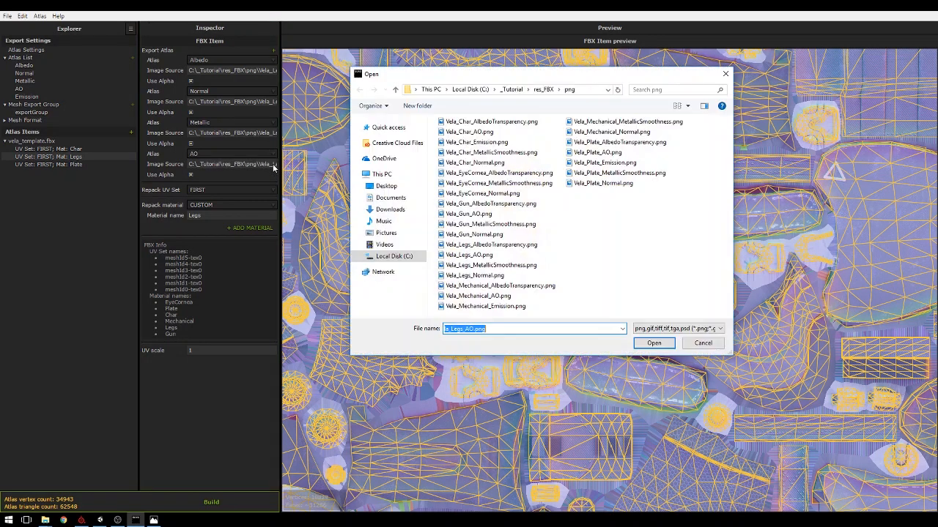
left_click(459, 256)
left_click(648, 345)
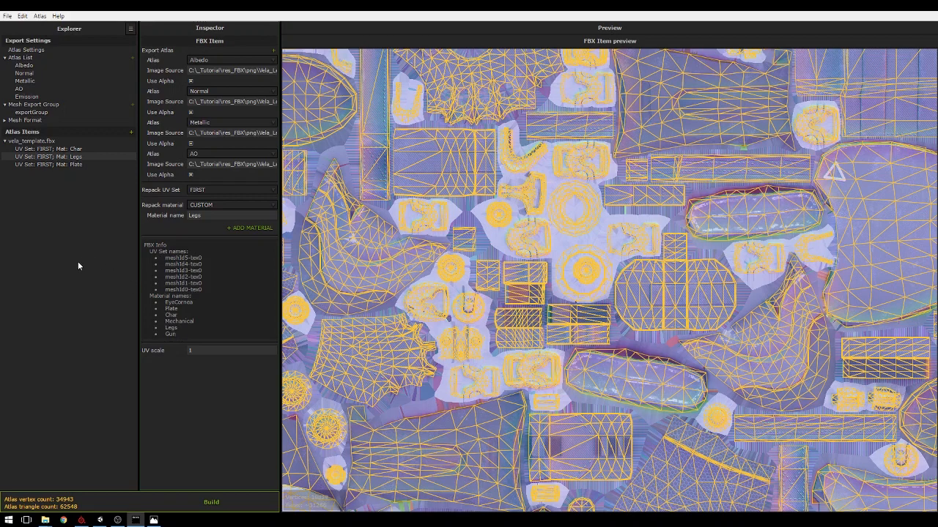
- Switch to File Explorer and load the project vela_final.suv from the res_FBX folder into the atlas packer
key("alt+Tab")
key("alt+Tab")
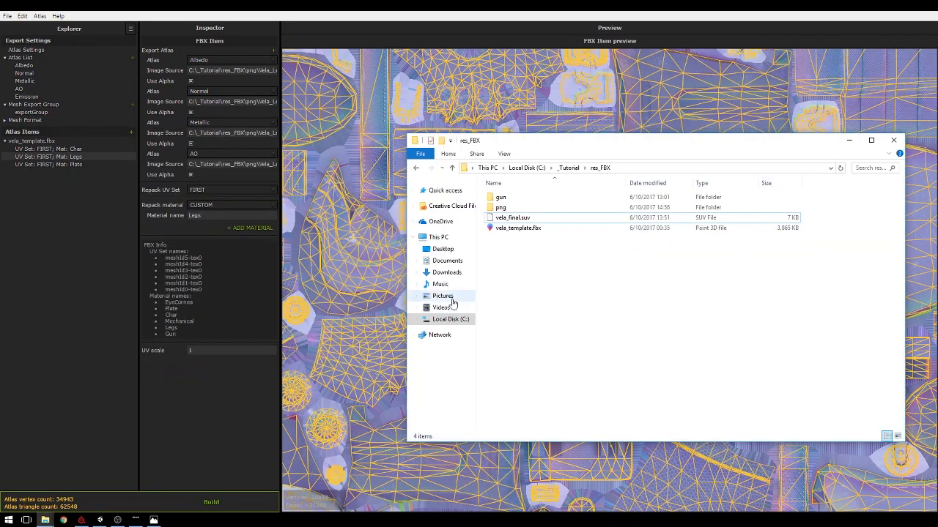
left_click_drag(513, 217, 57, 232)
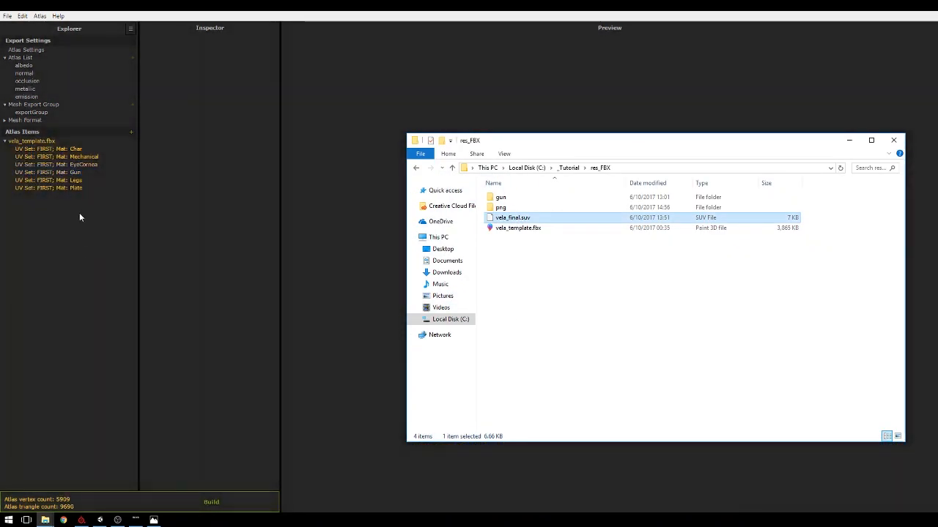
- Look through the material items of vela_template.fbx from Char to Plate and build the atlases
left_click(50, 150)
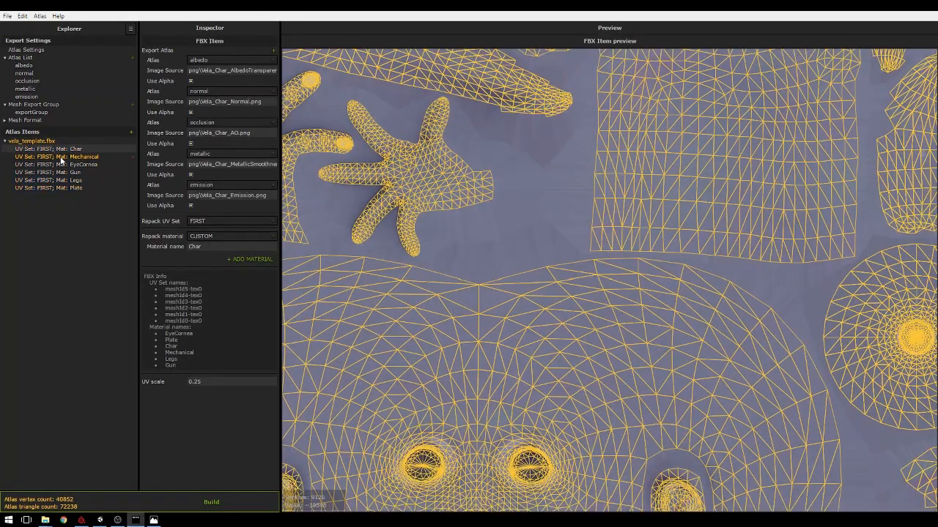
left_click(62, 157)
left_click(63, 165)
left_click(63, 173)
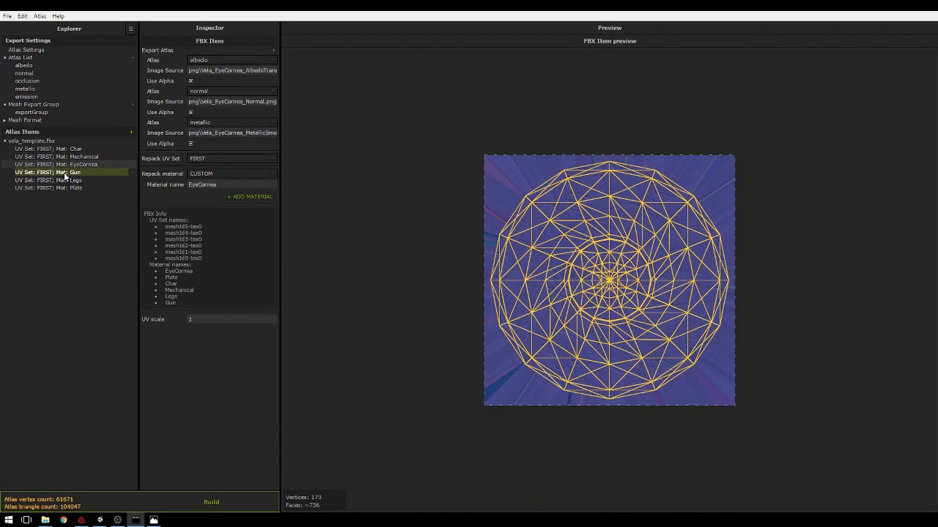
left_click(65, 181)
left_click(62, 188)
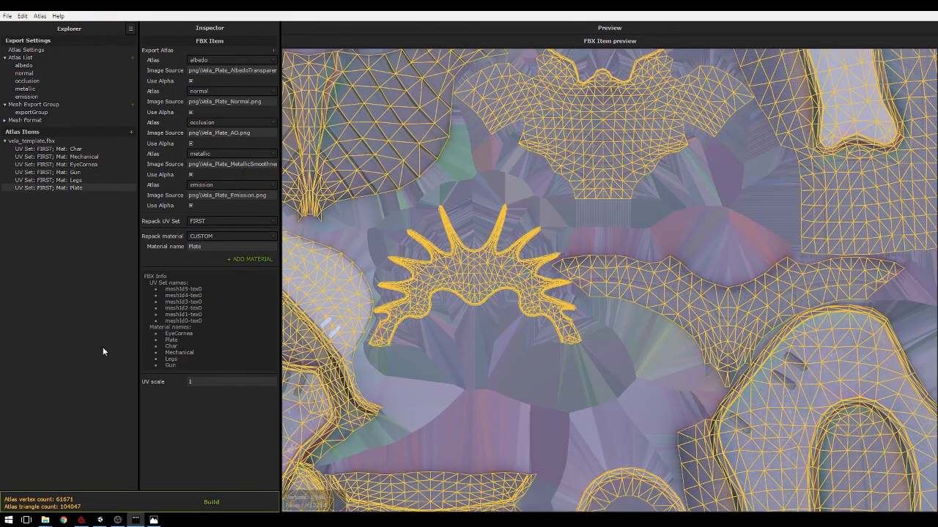
left_click(234, 502)
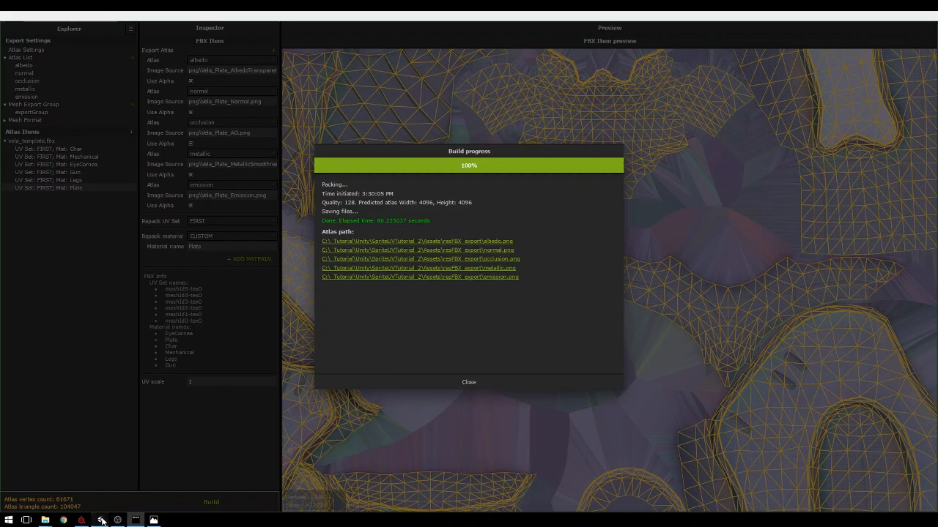
- Switch to Unity and add the vela_template model from resFBX_export to the scene hierarchy
key("alt+Tab")
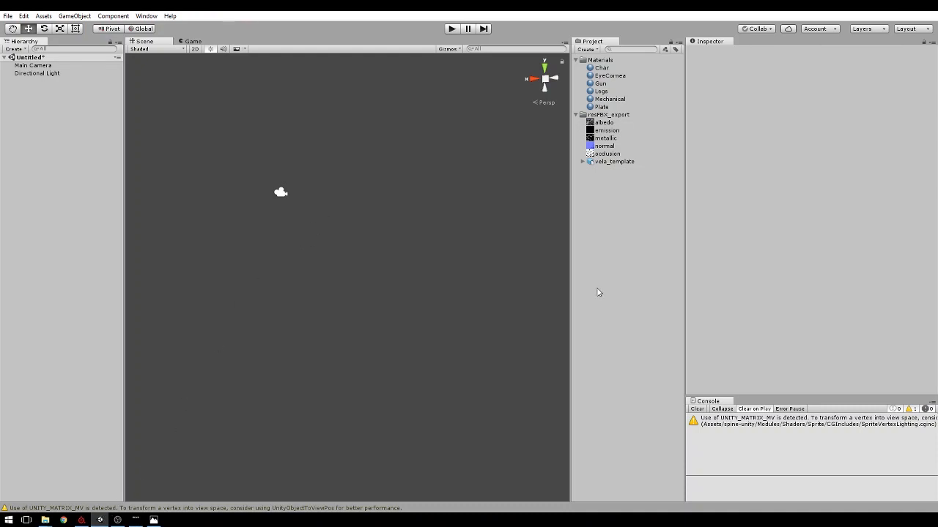
left_click_drag(608, 162, 44, 108)
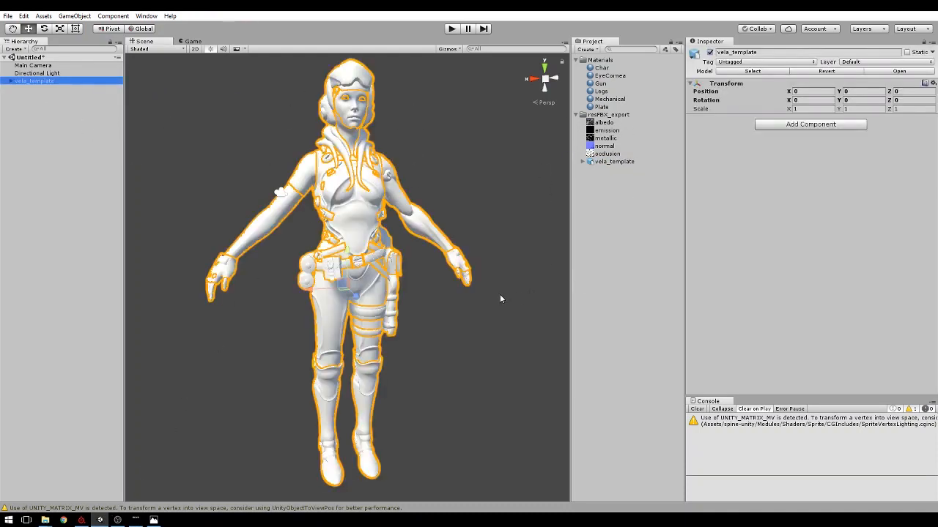
scroll(445, 300, "down", 3)
left_click_drag(416, 226, 407, 224)
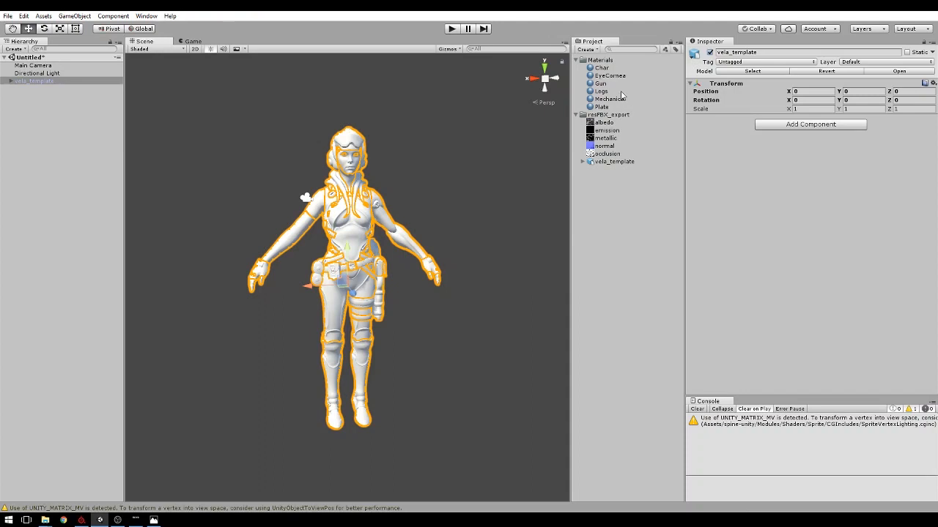
- Select all six materials from Char to Plate and assign the albedo, metallic and normal textures to their matching main maps
left_click(604, 69)
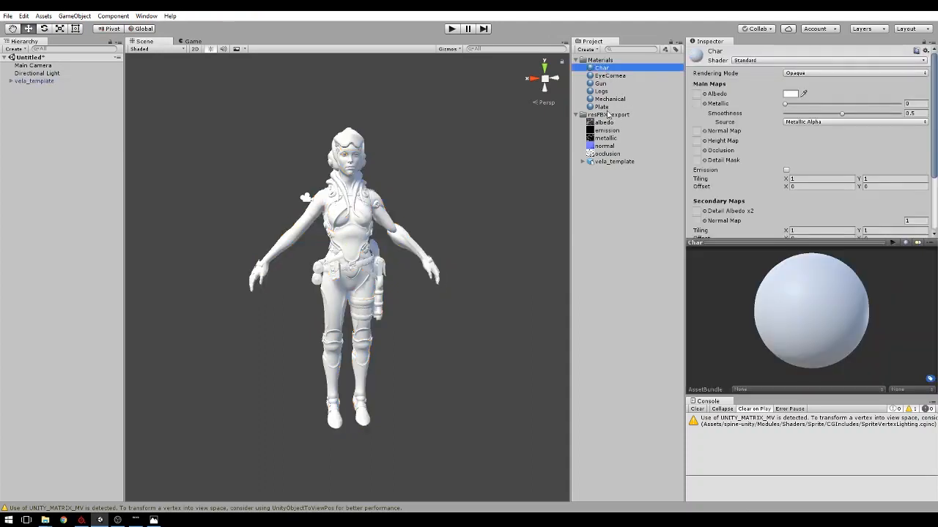
left_click(605, 108, "shift")
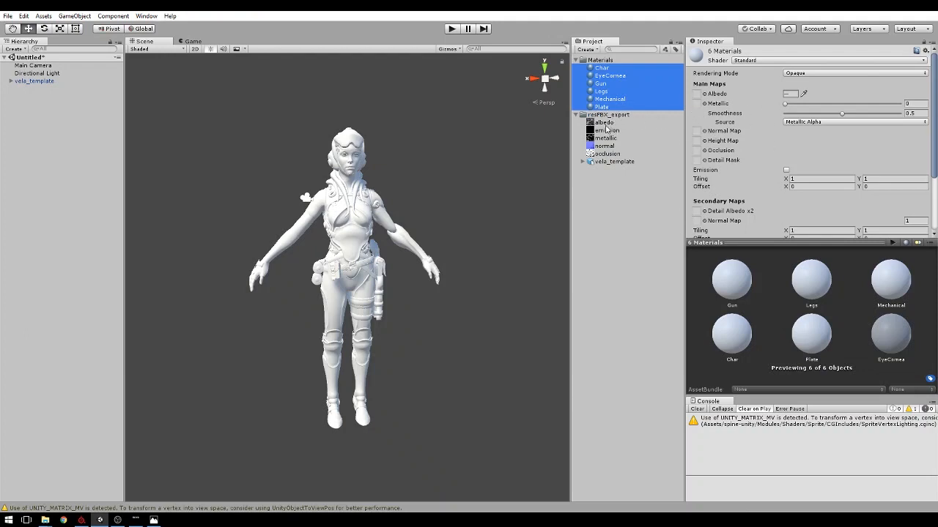
left_click_drag(606, 124, 698, 95)
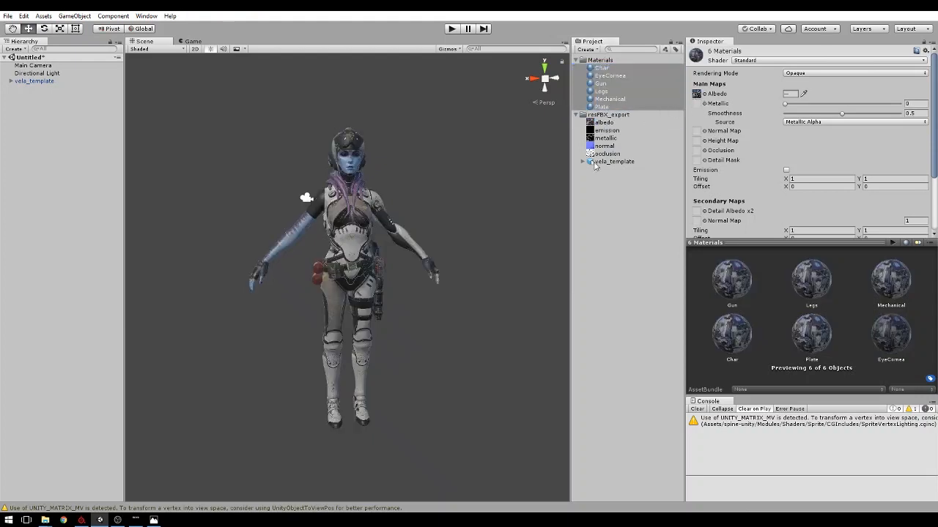
left_click_drag(619, 133, 695, 191)
left_click_drag(614, 134, 698, 104)
left_click_drag(605, 148, 701, 134)
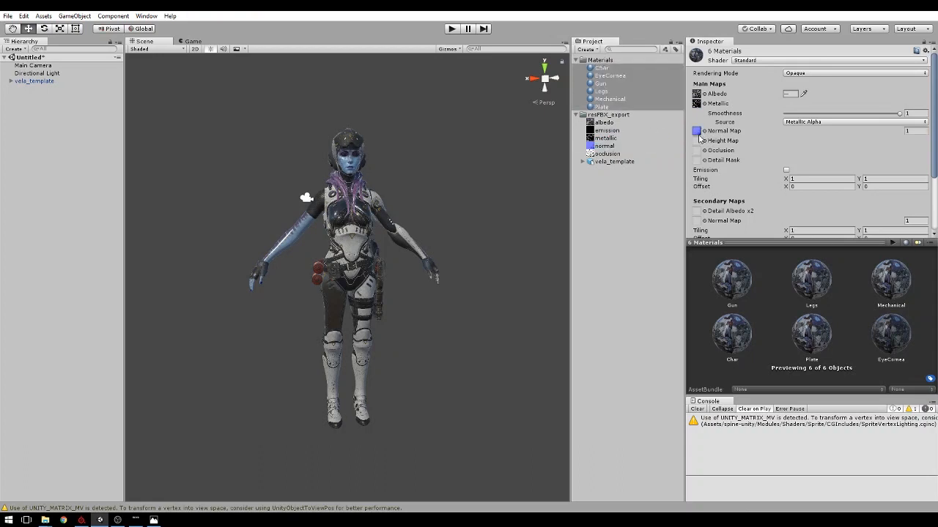
- Enable Emission on the six materials with the emission texture as its color map, and assign the occlusion texture
left_click(786, 170)
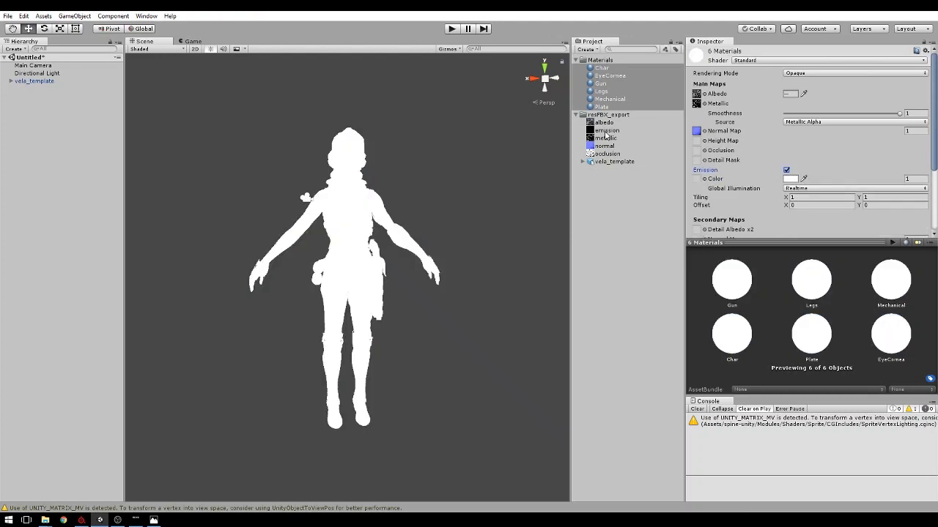
left_click(605, 131)
left_click_drag(605, 130, 697, 180)
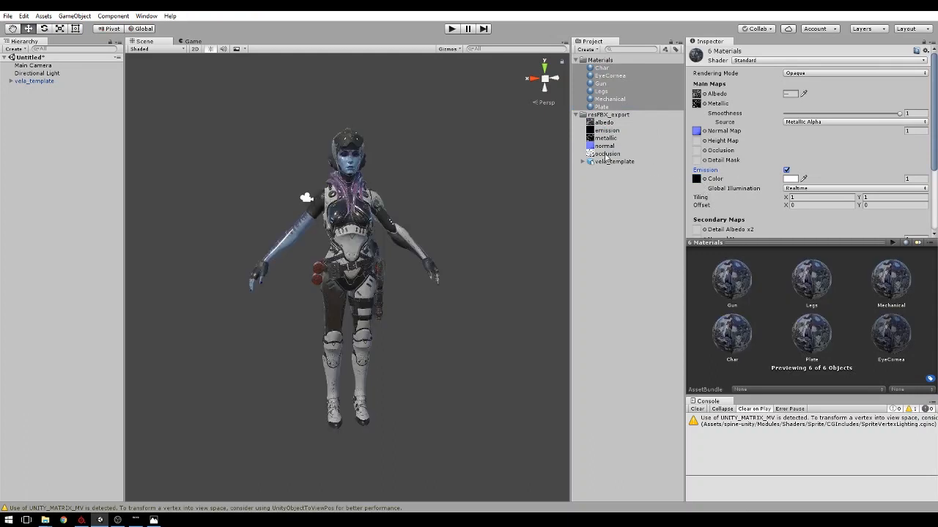
left_click_drag(605, 156, 700, 152)
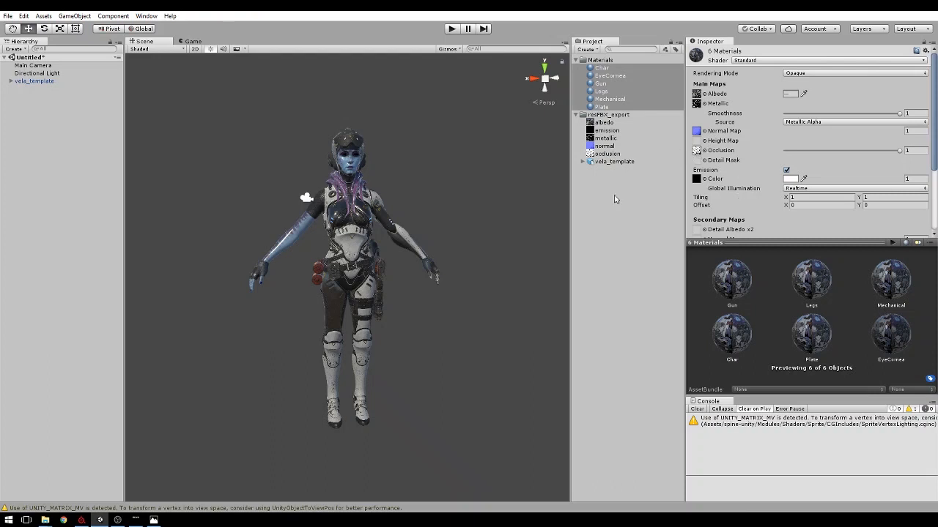
- Set the EyeCornea material's rendering mode to Transparent
key("alt")
scroll(362, 187, "up", 5)
left_click_drag(349, 274, 345, 255)
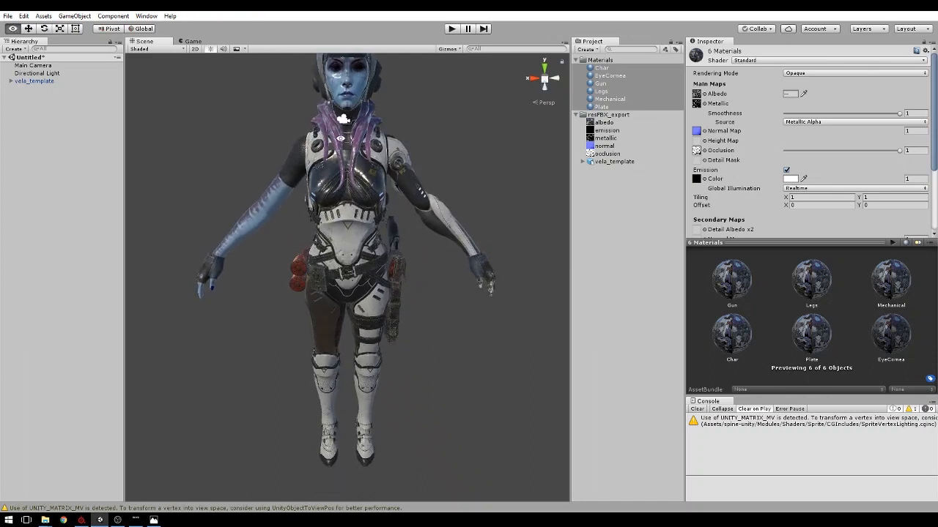
left_click(609, 77)
left_click(825, 74)
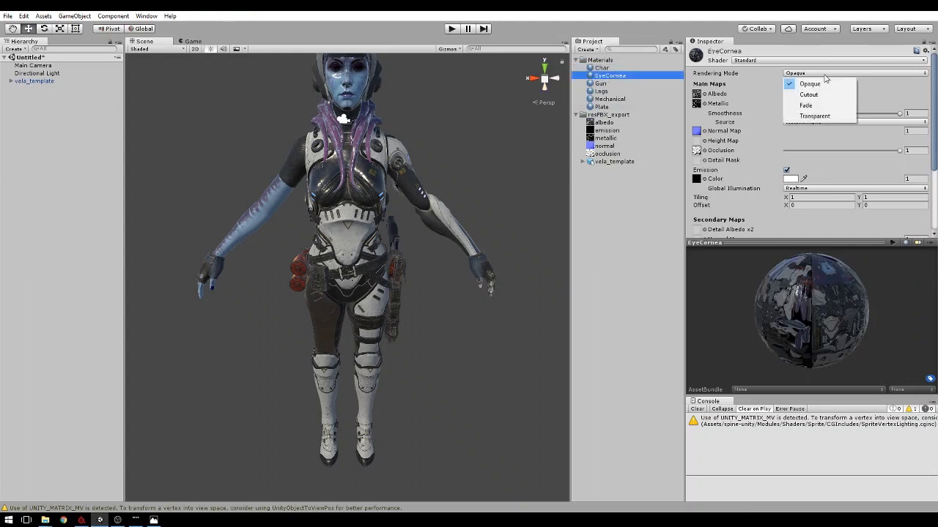
left_click(809, 115)
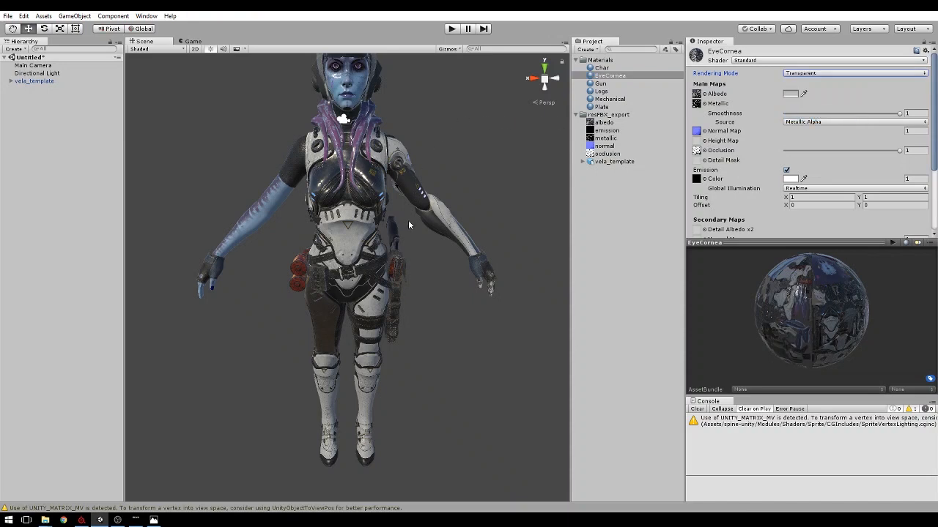
scroll(410, 210, "down", 4)
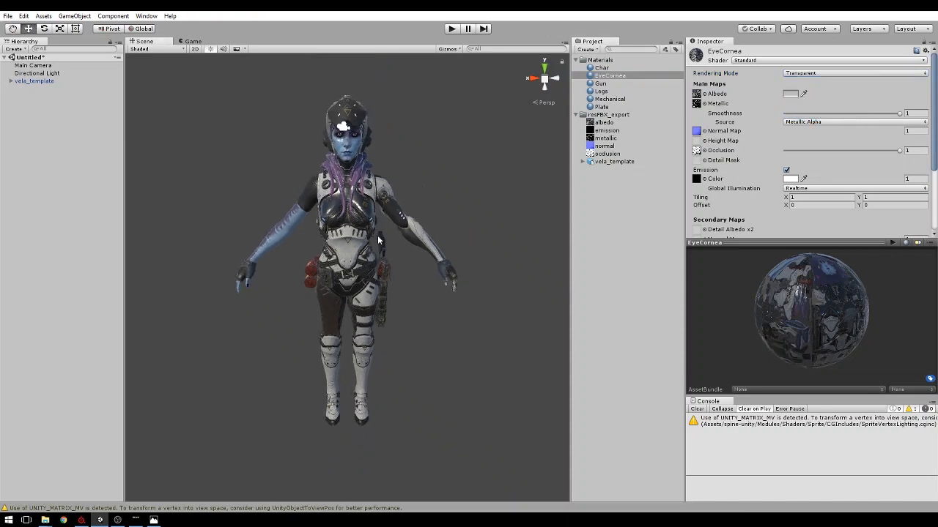
- Switch to Substance Painter to examine the original character, and to Photos to examine the packed albedo atlas
left_click(81, 519)
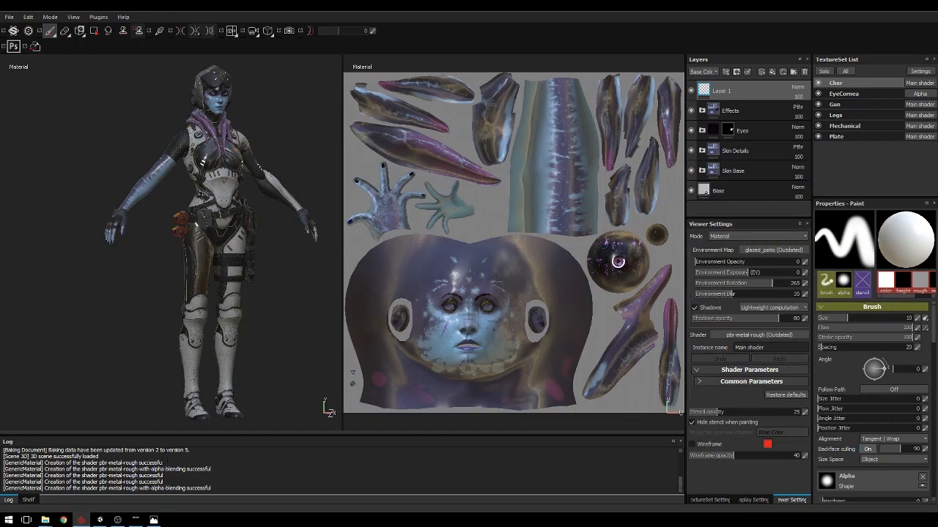
left_click(154, 521)
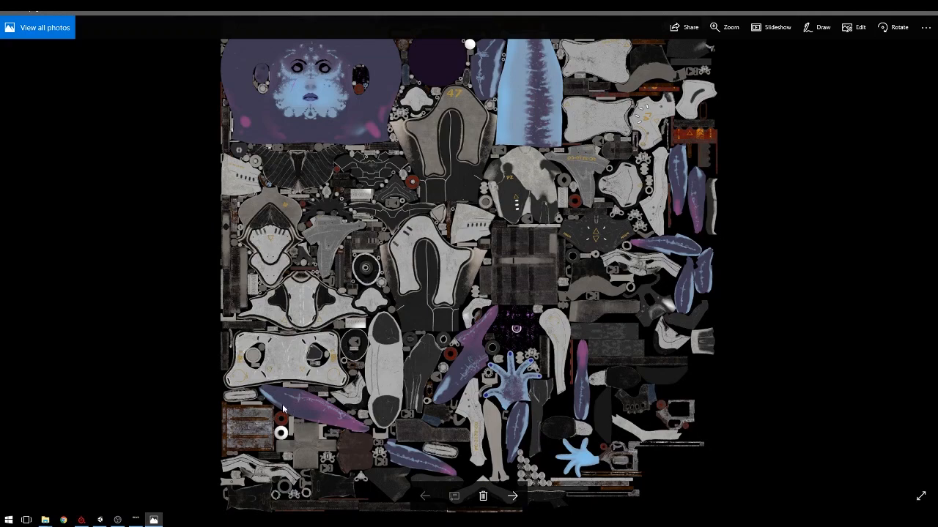
- Switch back to SpriteUV, dismiss the finished build report, and set the UV scale of the Char and EyeCornea items to 0.25
left_click(141, 520)
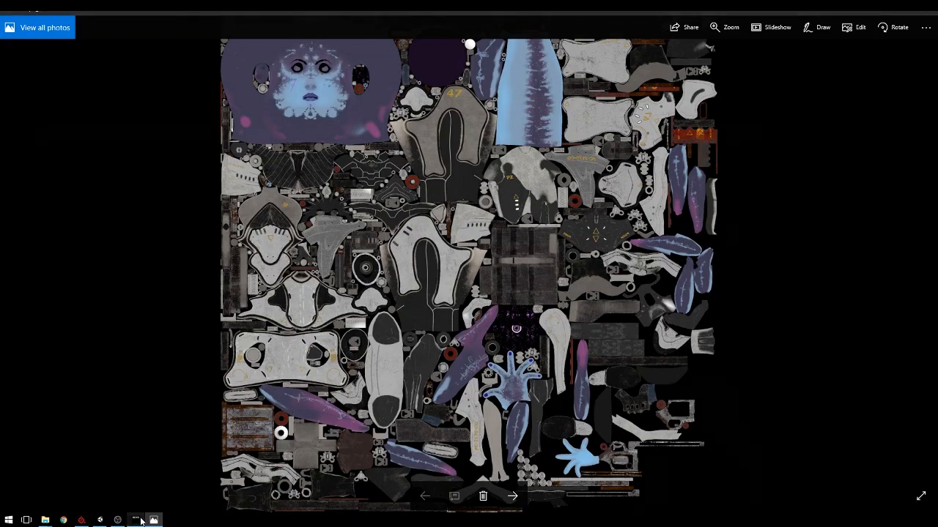
left_click(485, 382)
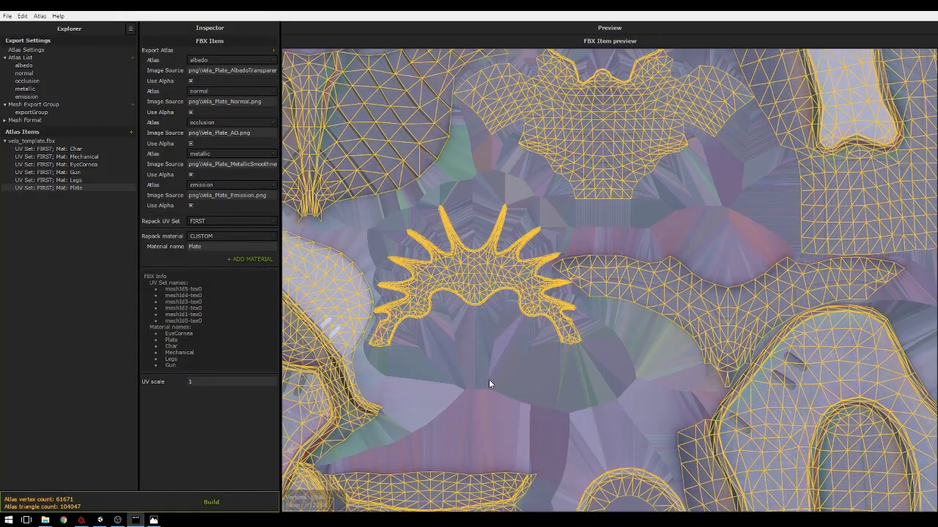
left_click(71, 151)
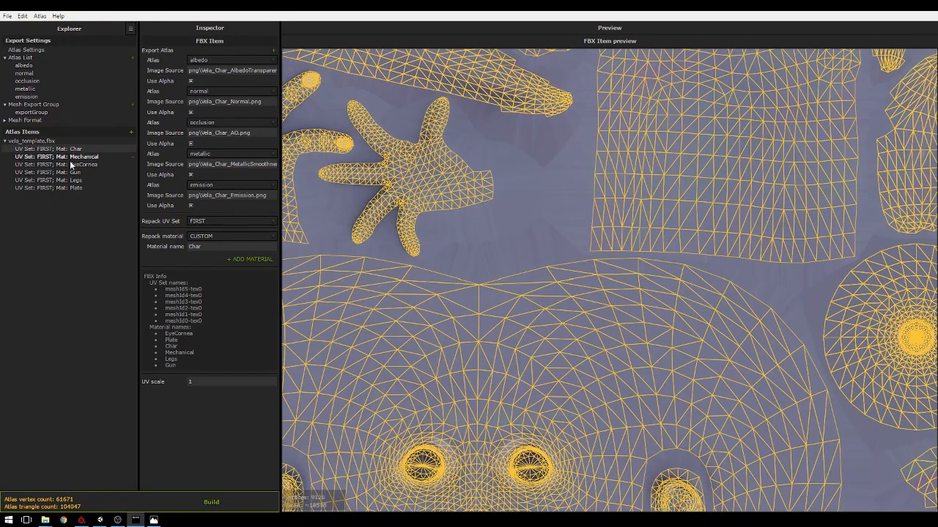
left_click(78, 163, "ctrl")
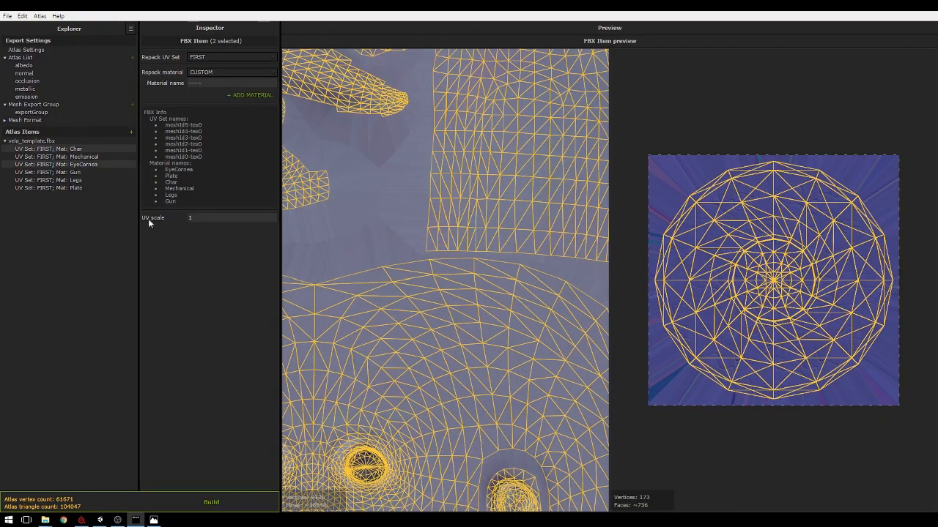
left_click(205, 217)
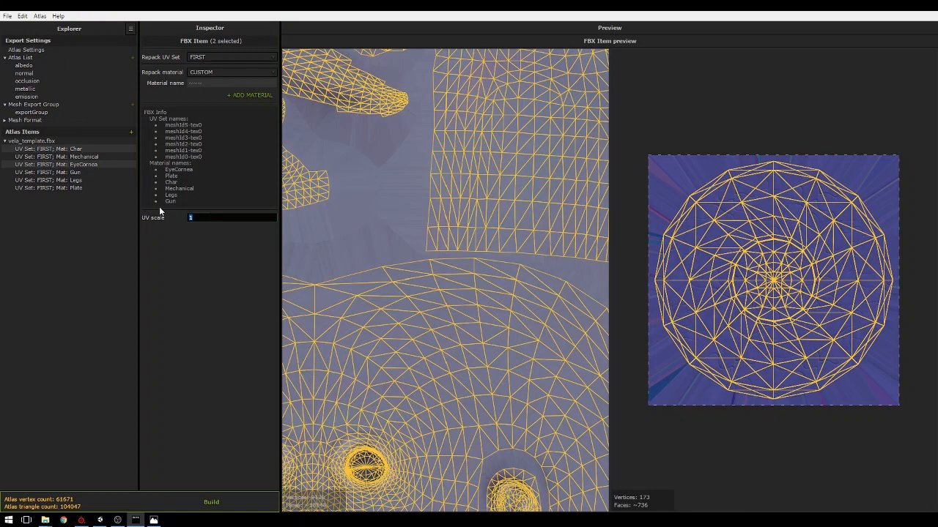
type(".25")
key("Return")
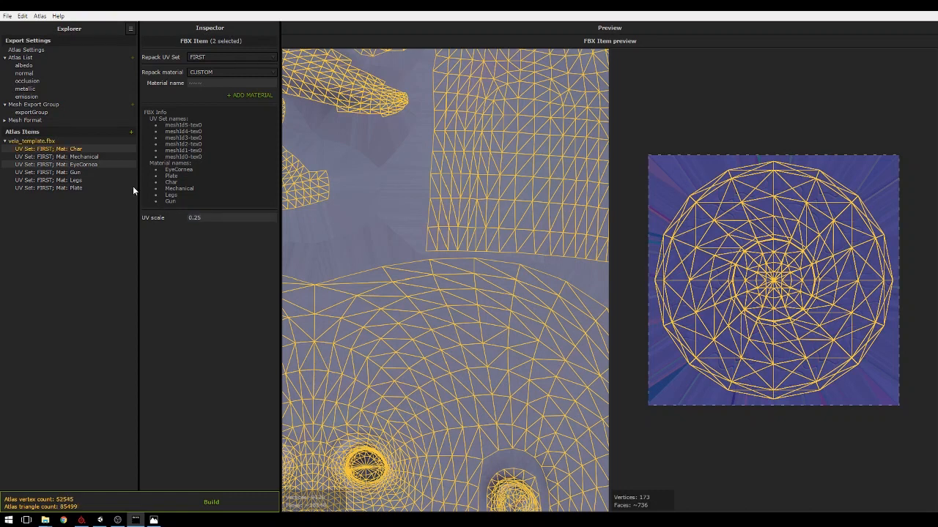
- Build the atlases, examine the exported albedo.png from the resFBX_export folder in Photos, and dismiss the build report
left_click(212, 503)
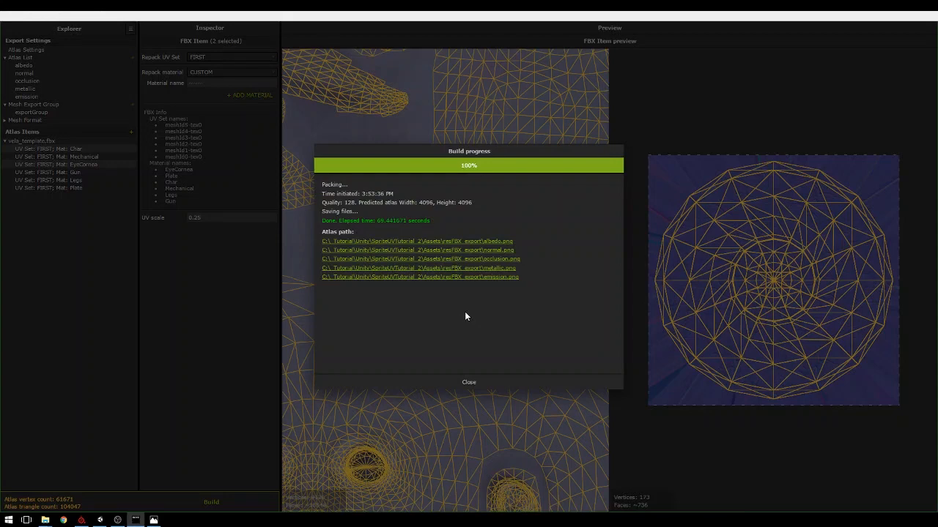
mouse_move(45, 520)
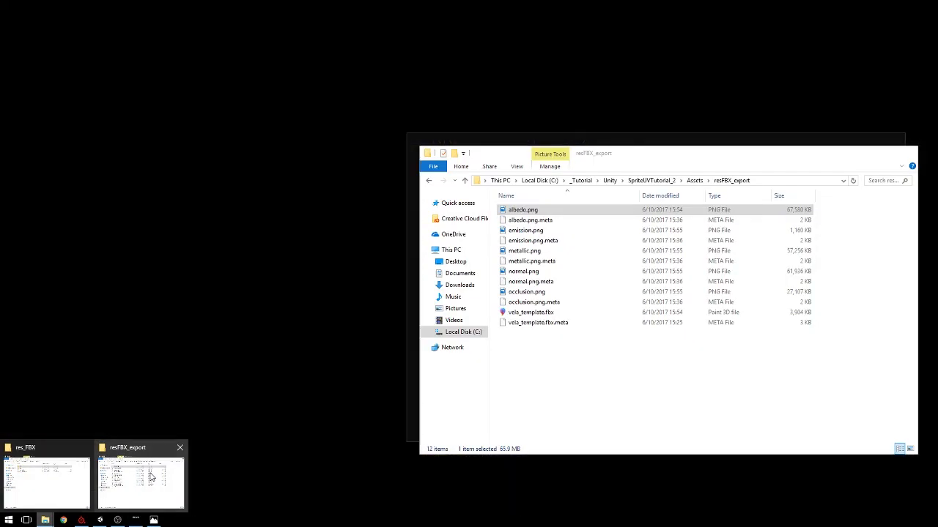
left_click(152, 478)
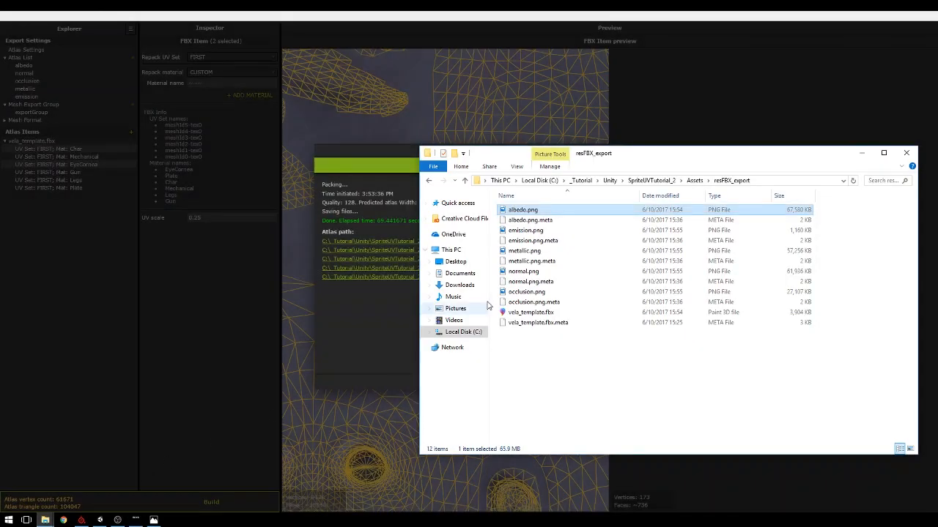
double_click(567, 211)
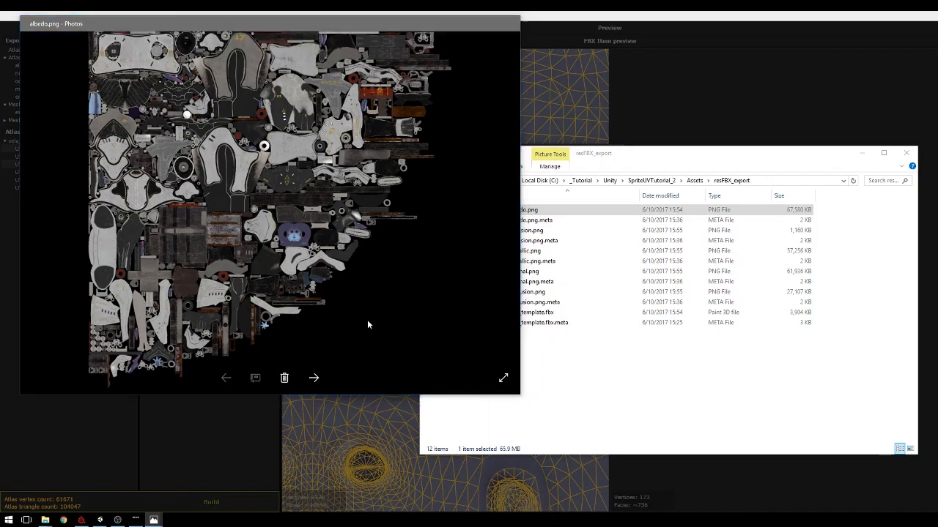
key("alt+Tab")
key("alt+Tab")
key("alt+Tab")
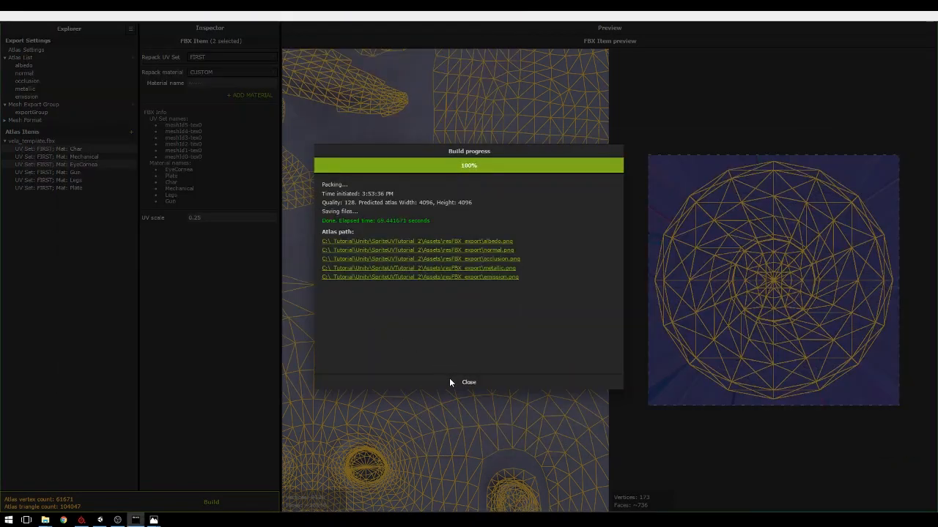
left_click(454, 380)
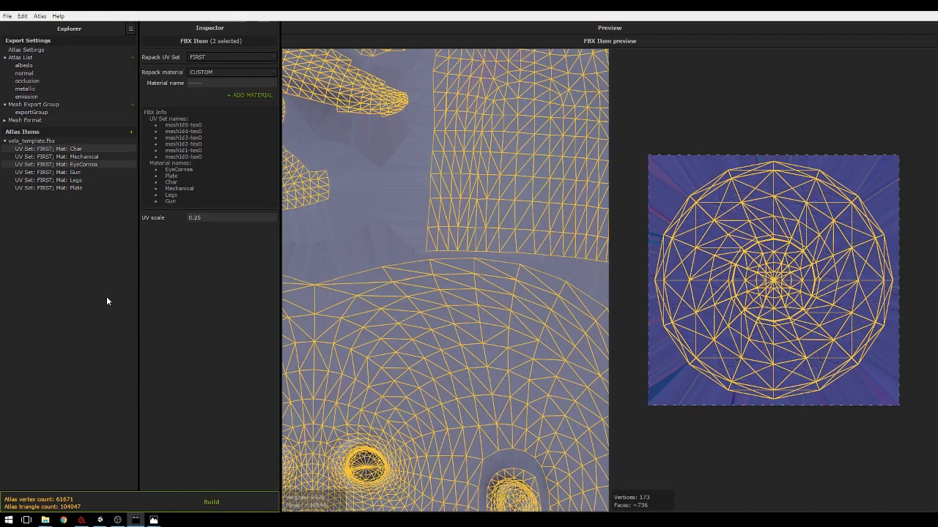
- Add GunHeavy.FBX from the res_FBX\gun folder to the atlas items
key("alt+Tab")
key("alt+Tab")
key("alt+Tab")
key("alt+Tab")
left_click_drag(504, 207, 98, 270)
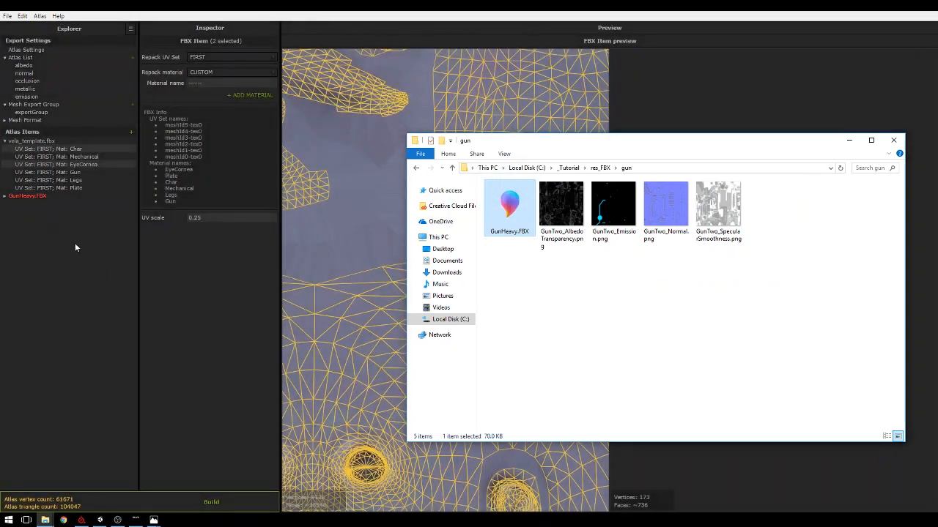
- Set the albedo image source of GunHeavy.FBX to GunTwo_AlbedoTransparency.png from the gun folder
left_click(30, 196)
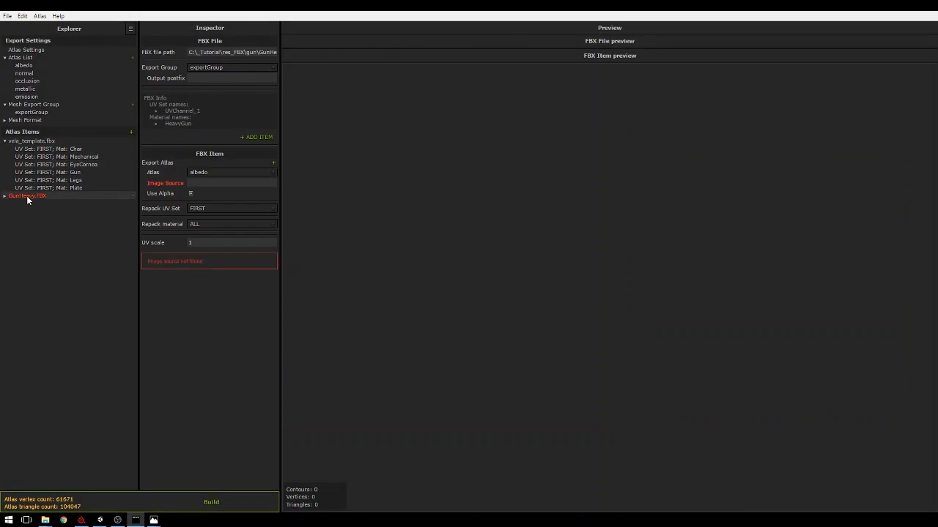
left_click(271, 184)
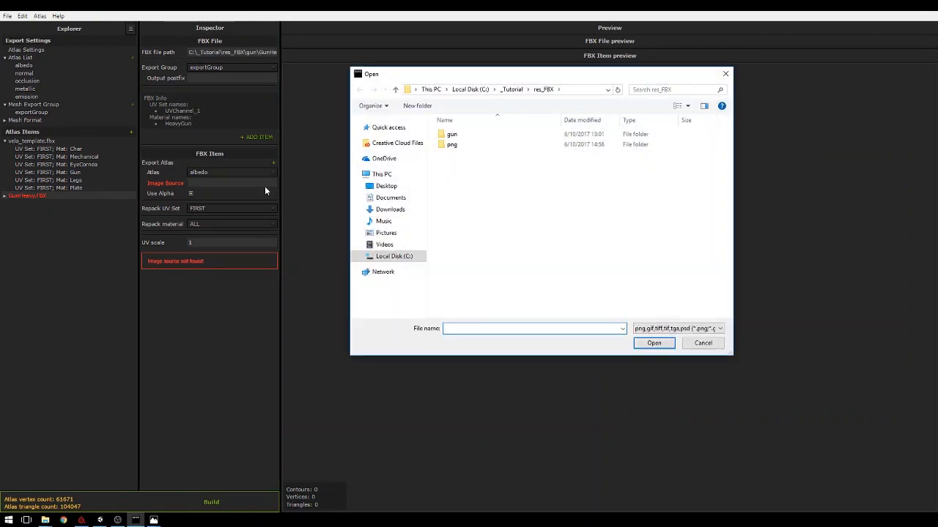
double_click(470, 137)
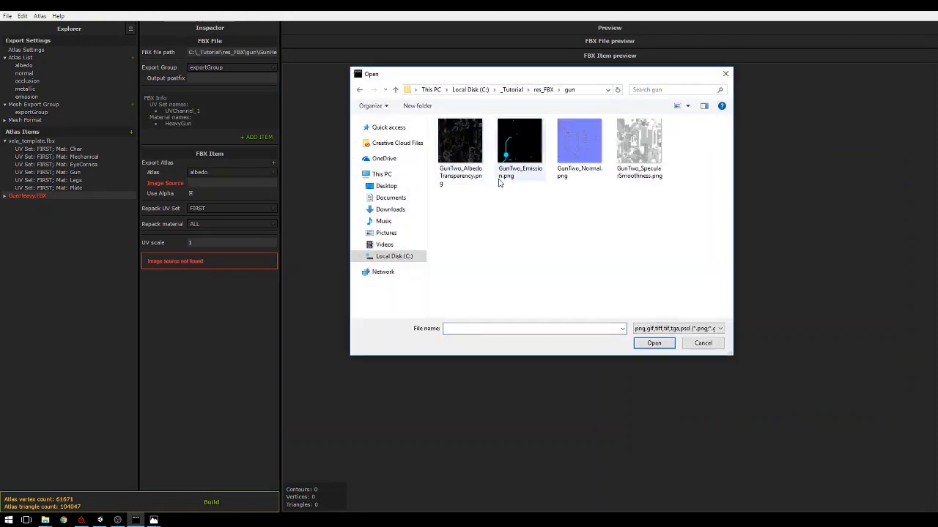
left_click(458, 140)
left_click(653, 343)
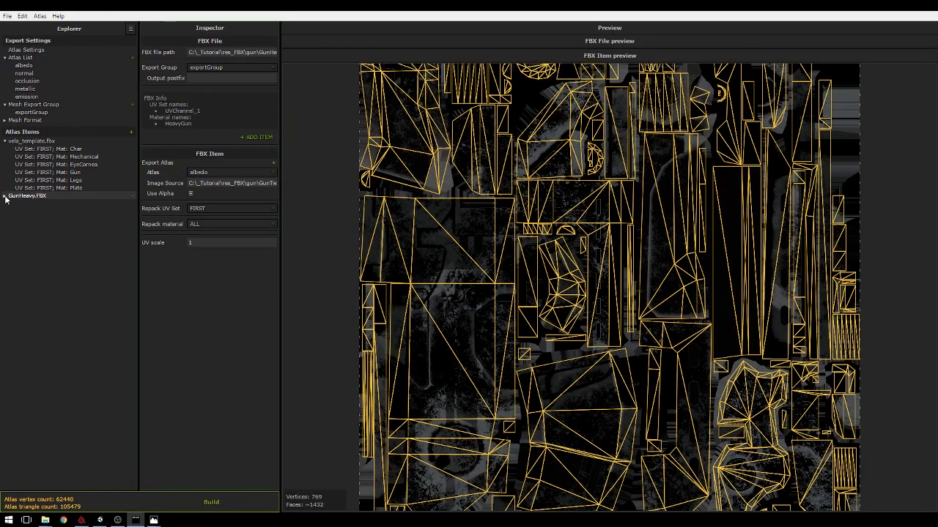
- Add three more export atlas entries to GunHeavy.FBX and set the second entry's atlas to normal
left_click(273, 165)
left_click(274, 164)
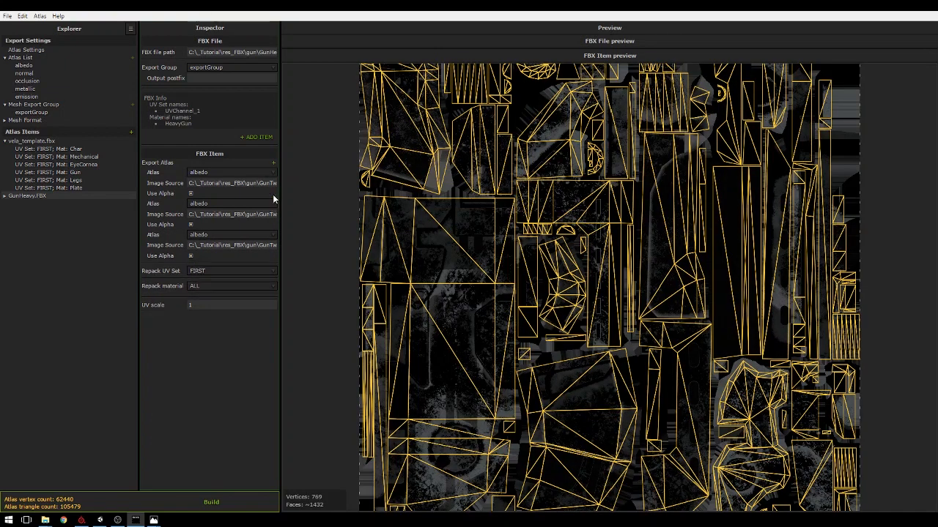
left_click(274, 164)
left_click(246, 201)
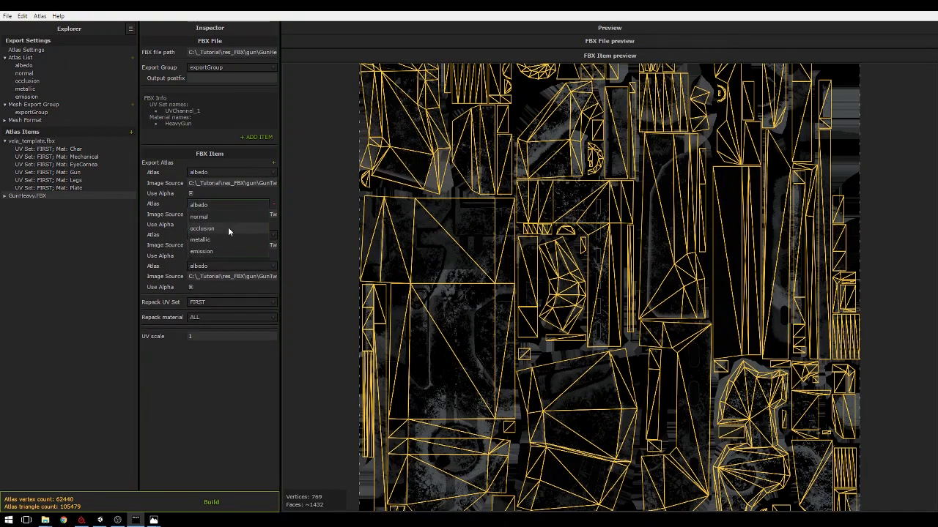
left_click(227, 218)
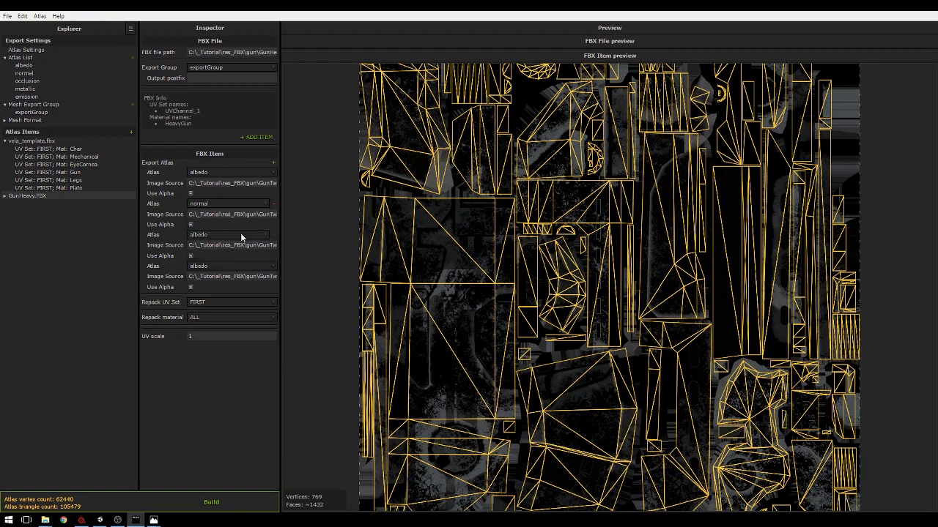
left_click(240, 233)
left_click(234, 260)
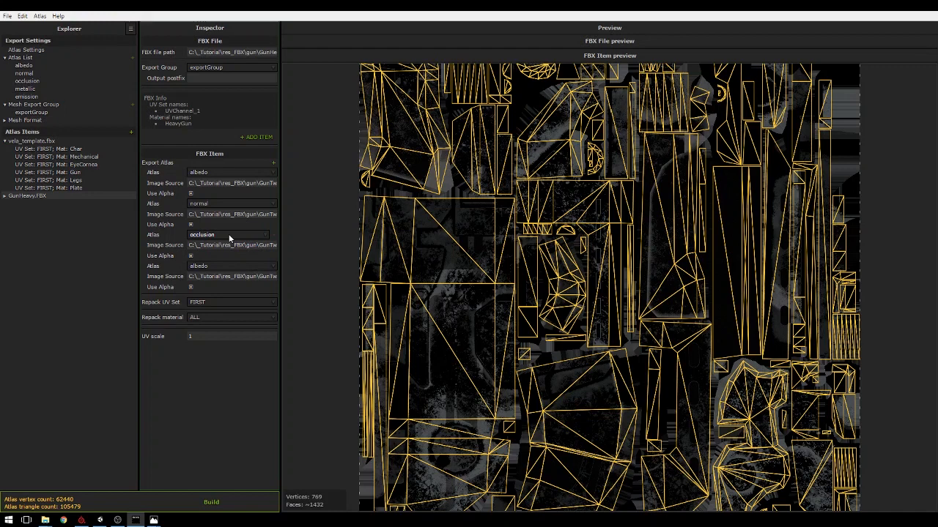
left_click(269, 234)
- Set the third export atlas entry of GunHeavy.FBX to metallic and add a fourth entry set to emission
left_click(229, 234)
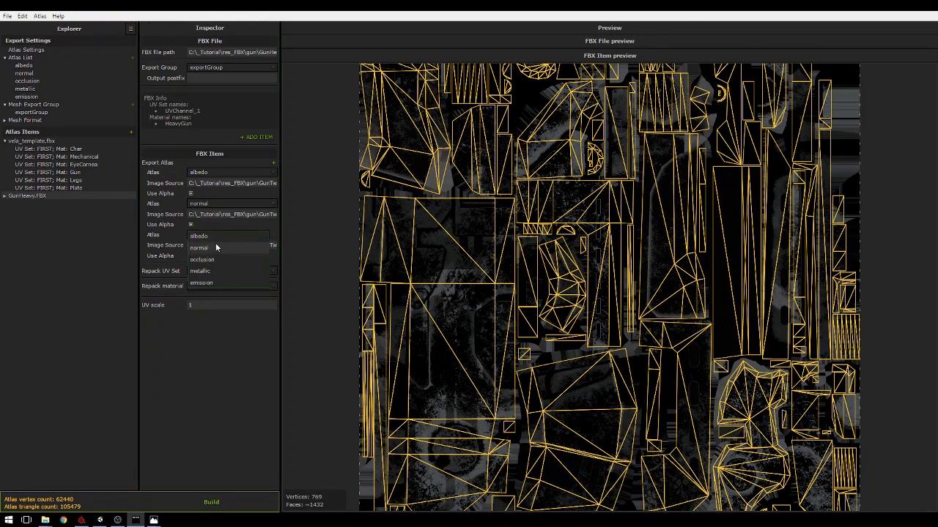
left_click(213, 271)
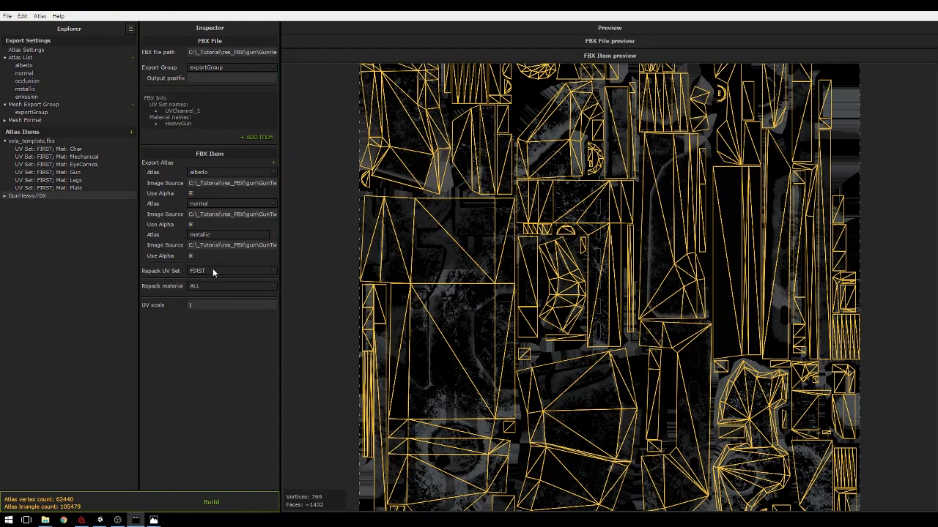
left_click(273, 162)
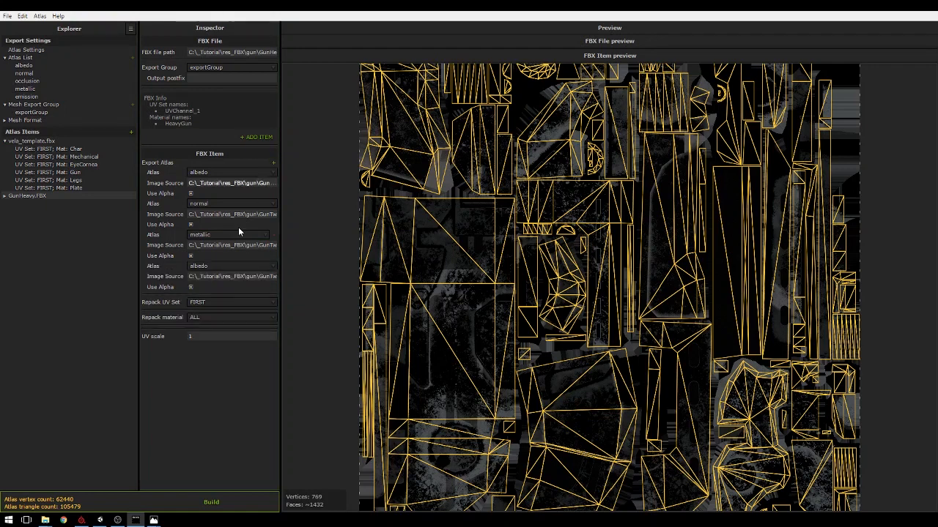
left_click(217, 266)
left_click(207, 313)
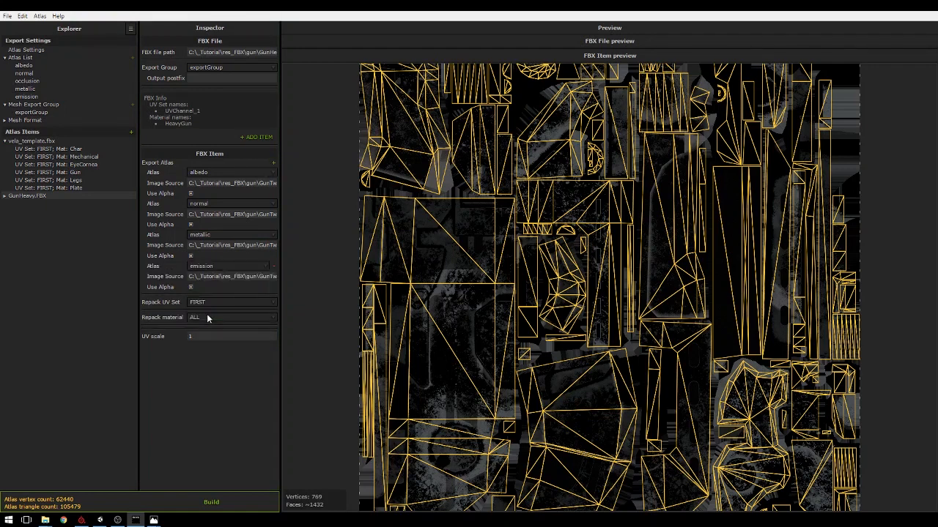
- Reassign GunTwo_AlbedoTransparency.png as the image source of the albedo entry
left_click(278, 184)
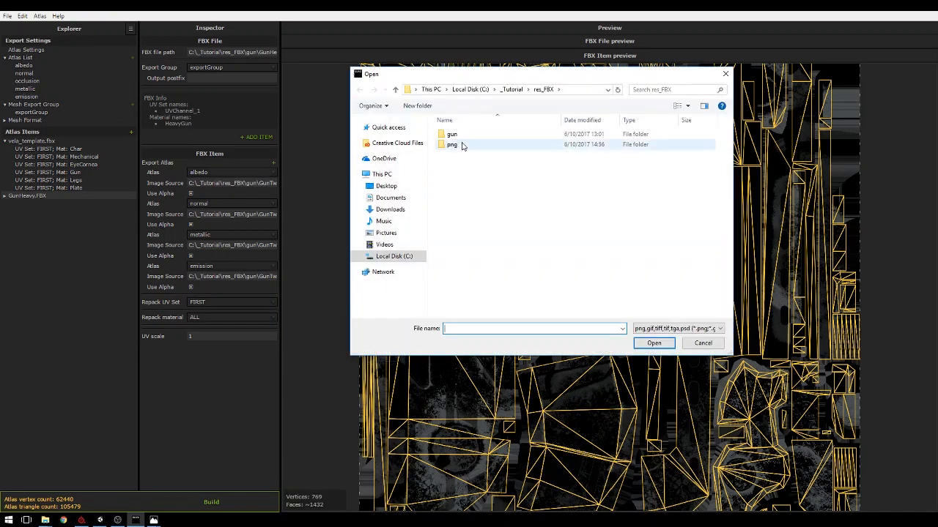
double_click(464, 136)
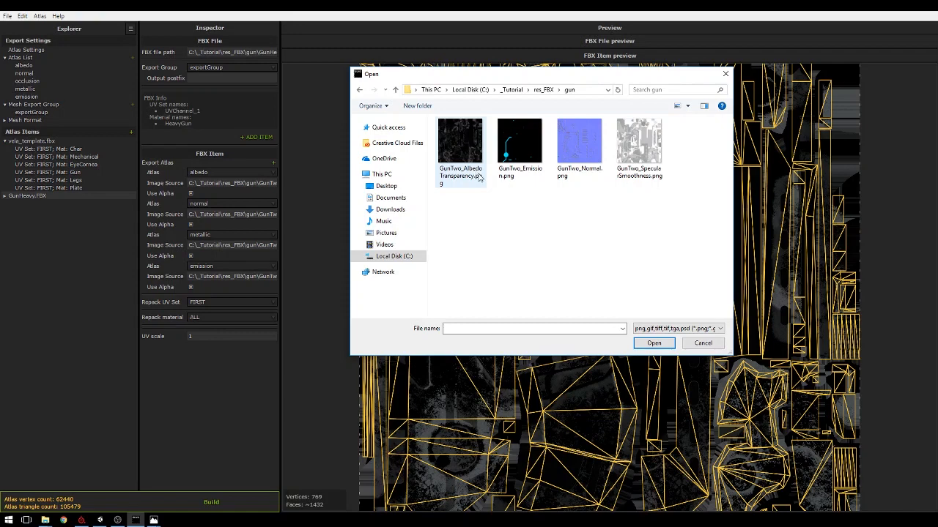
left_click(467, 162)
left_click(661, 343)
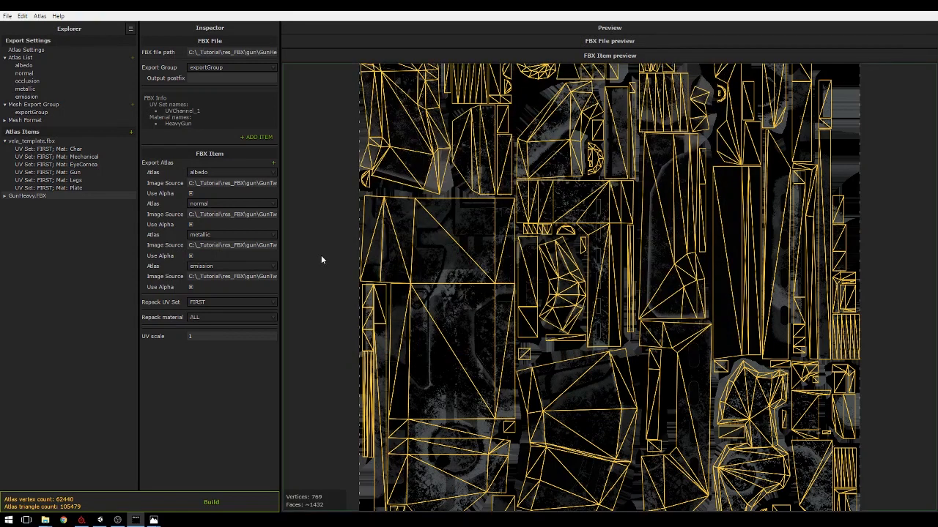
- Set the normal entry's image source to GunTwo_Normal.png and the metallic entry's to GunTwo_SpecularSmoothness.png
left_click(276, 216)
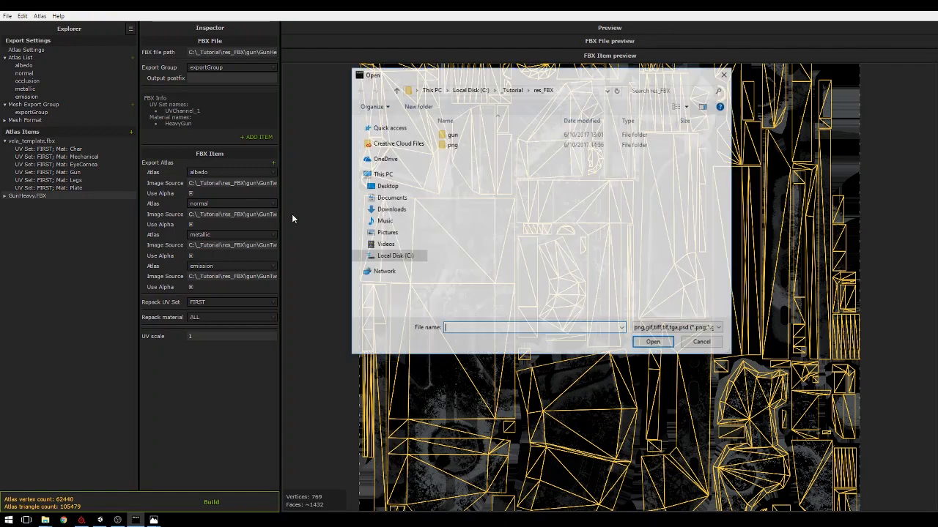
double_click(490, 138)
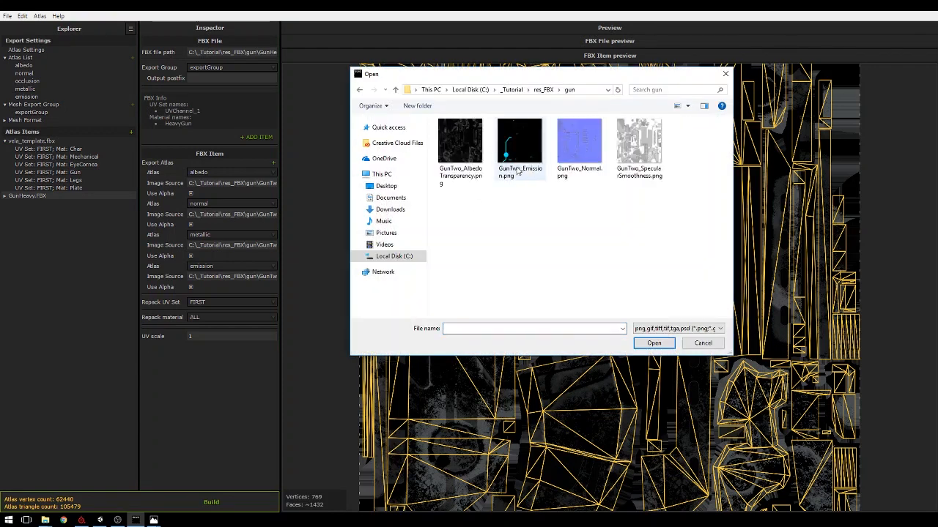
left_click(575, 150)
left_click(654, 344)
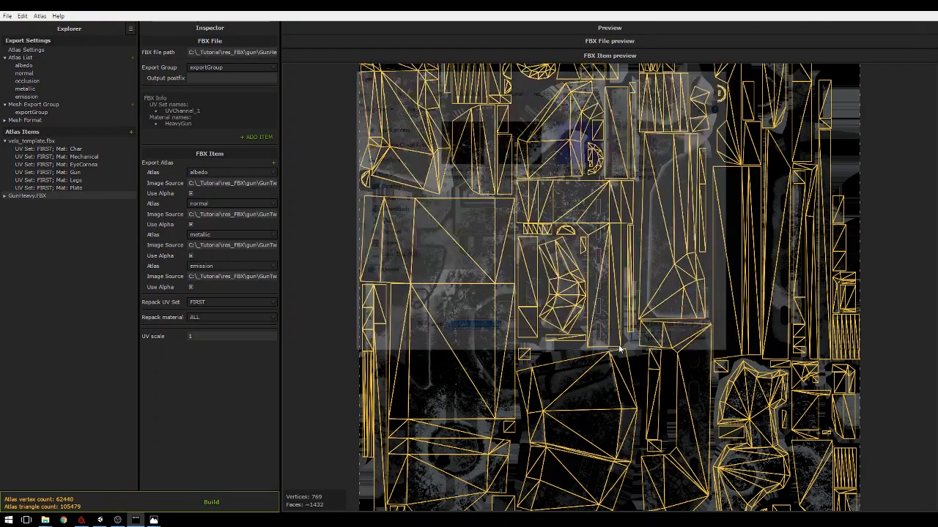
left_click(273, 246)
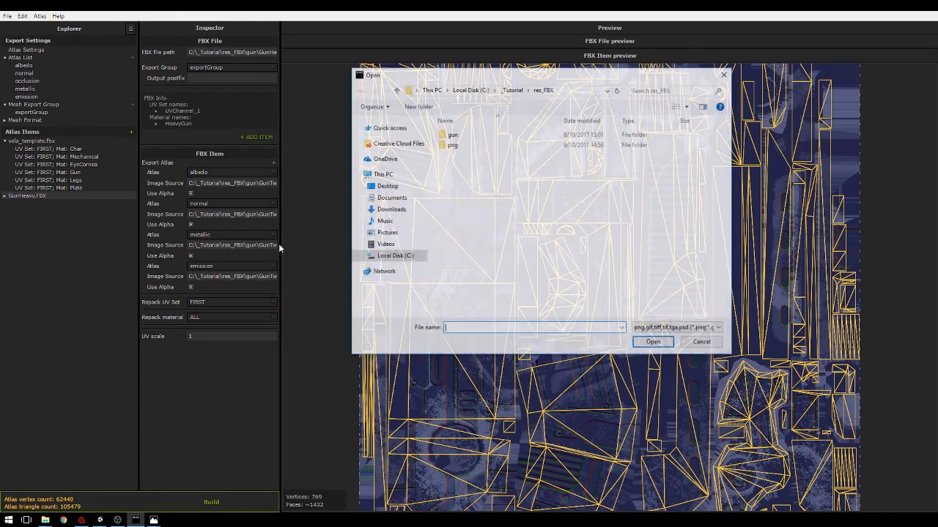
double_click(454, 135)
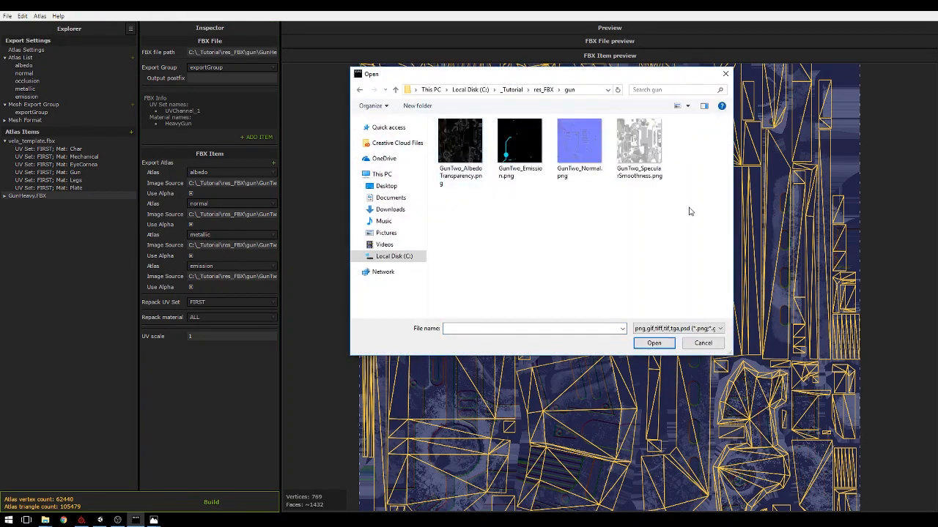
left_click(635, 153)
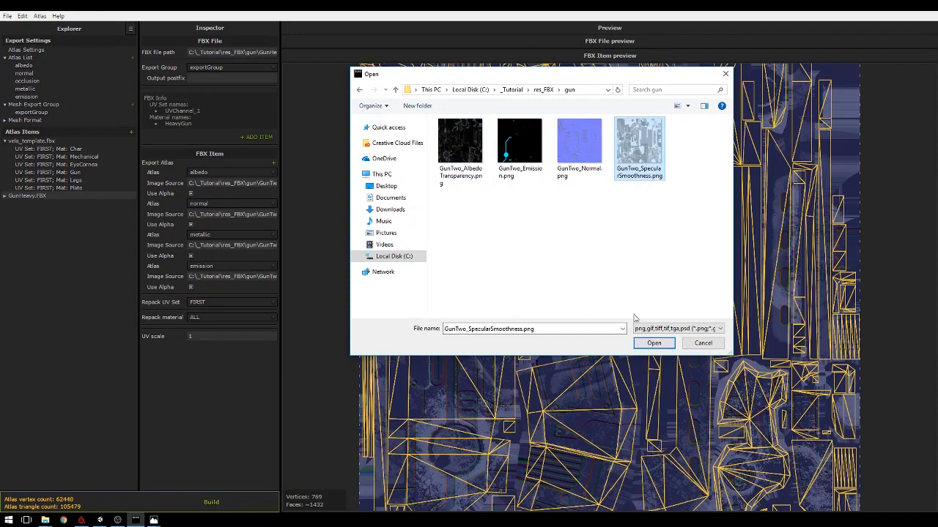
left_click(646, 344)
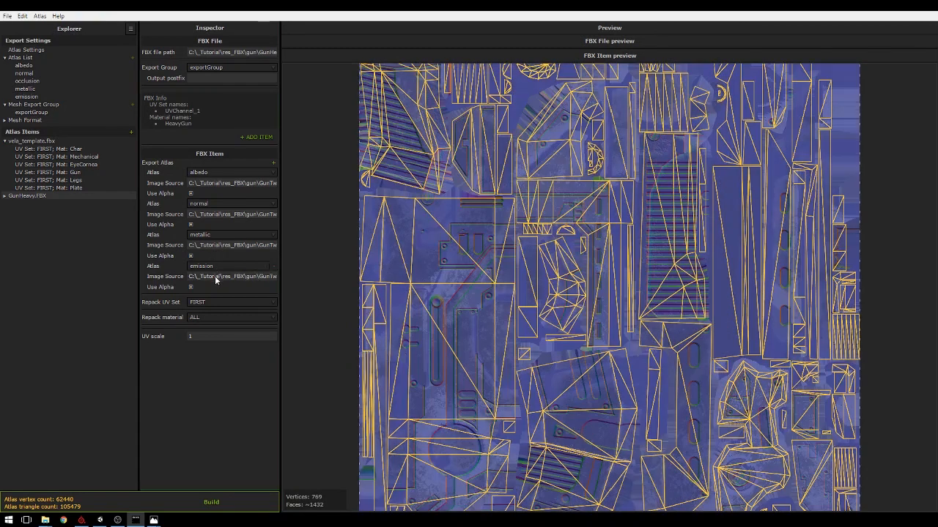
- Set the emission entry's image source to GunTwo_Emission.png from the gun folder and build the atlases
left_click(270, 278)
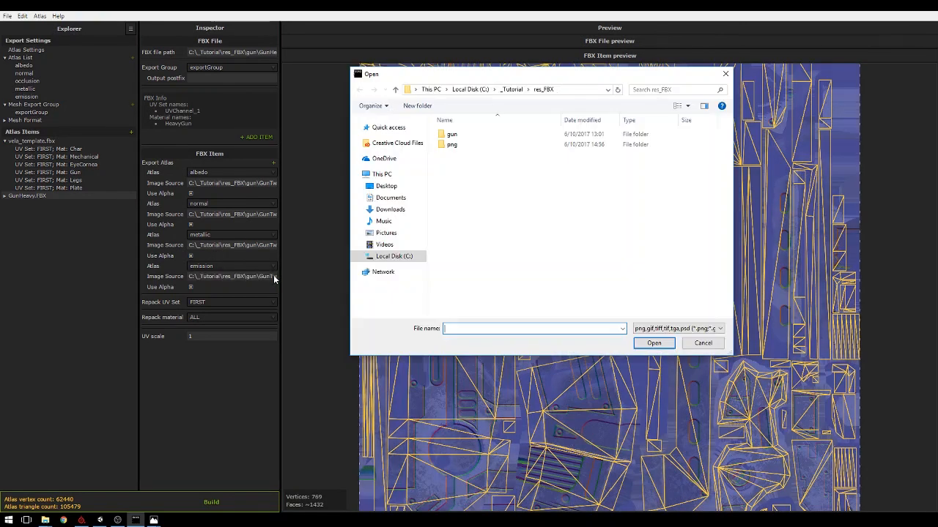
double_click(454, 138)
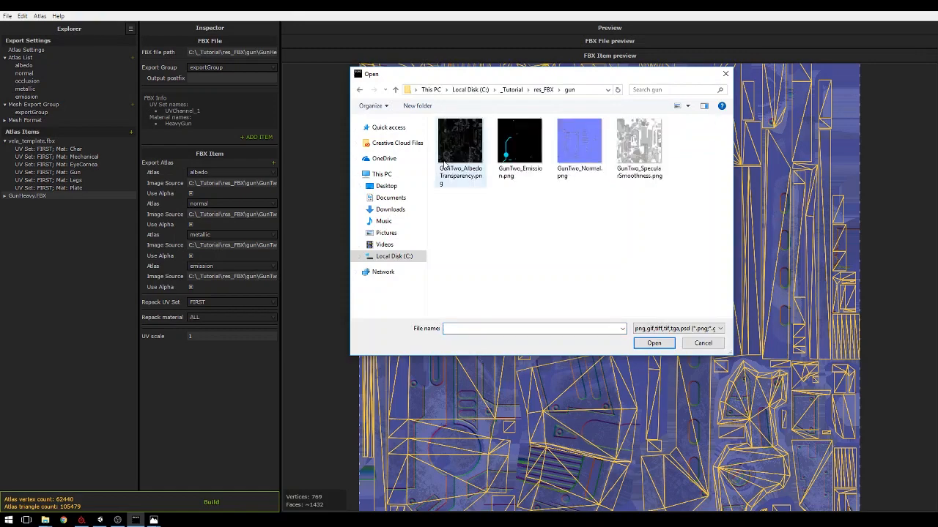
left_click(533, 152)
key("Return")
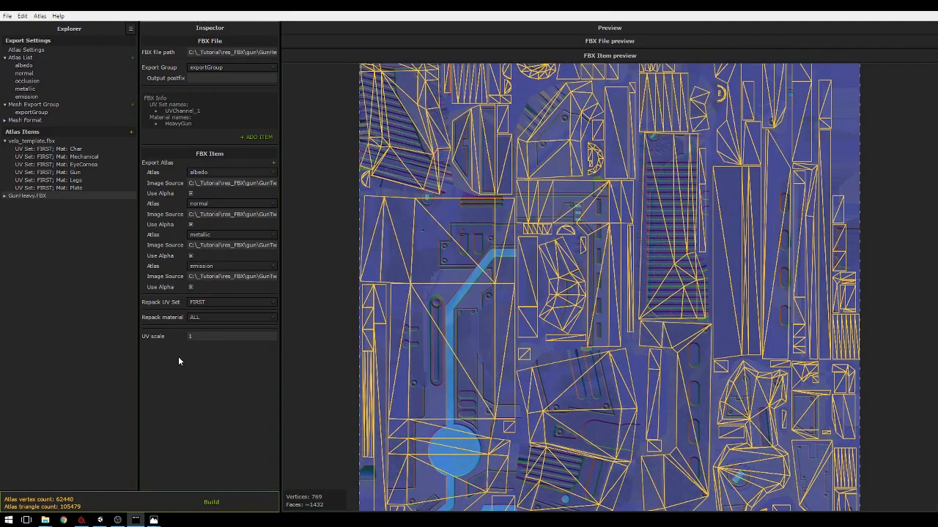
left_click(211, 503)
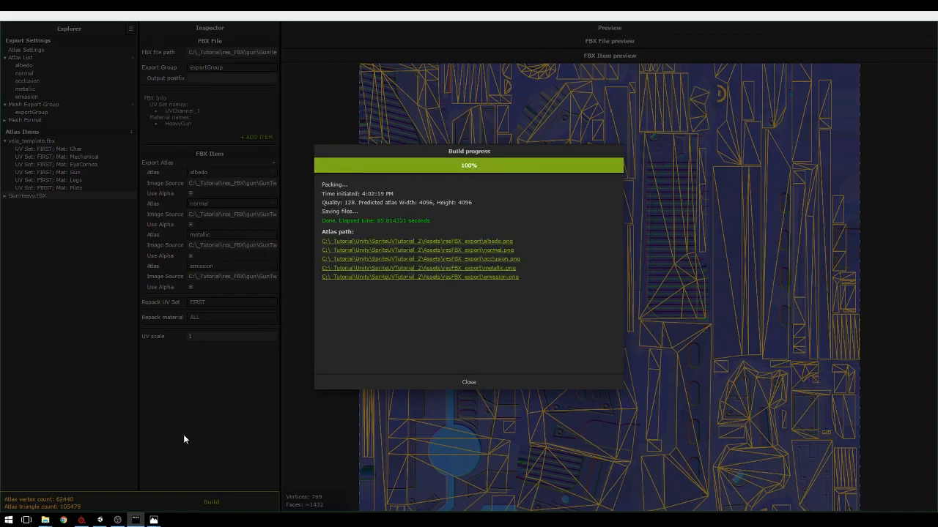
- Switch to Unity, add the GunHeavy model to the scene and move it beside the character to about X -0.462, Z 0.127
left_click(99, 520)
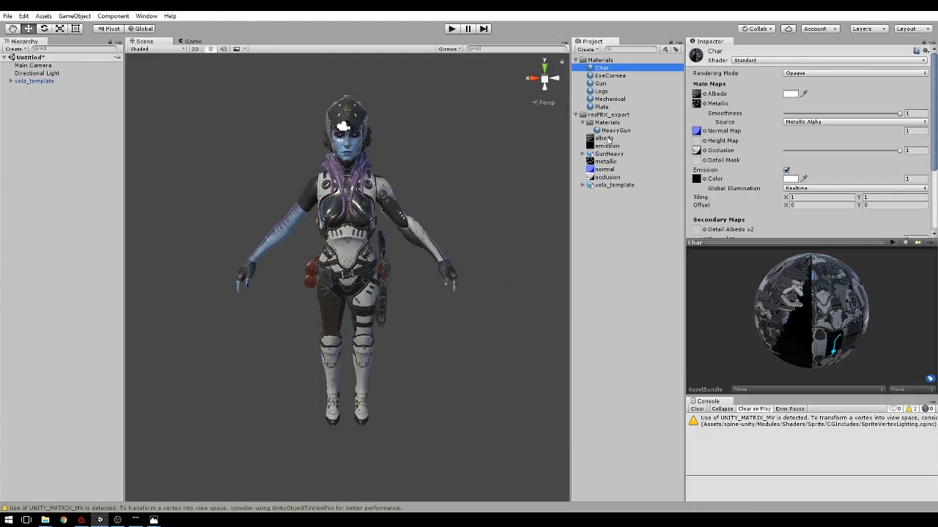
left_click_drag(606, 154, 26, 103)
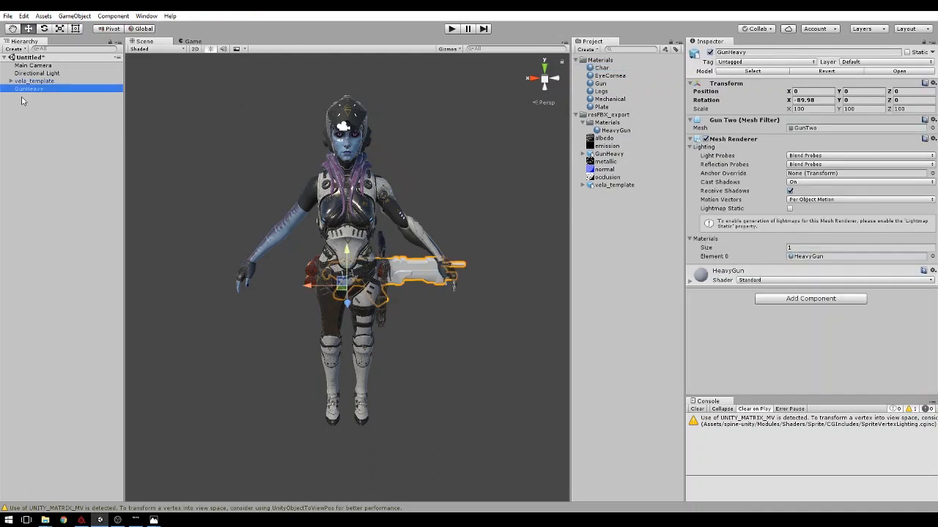
left_click_drag(313, 287, 429, 315)
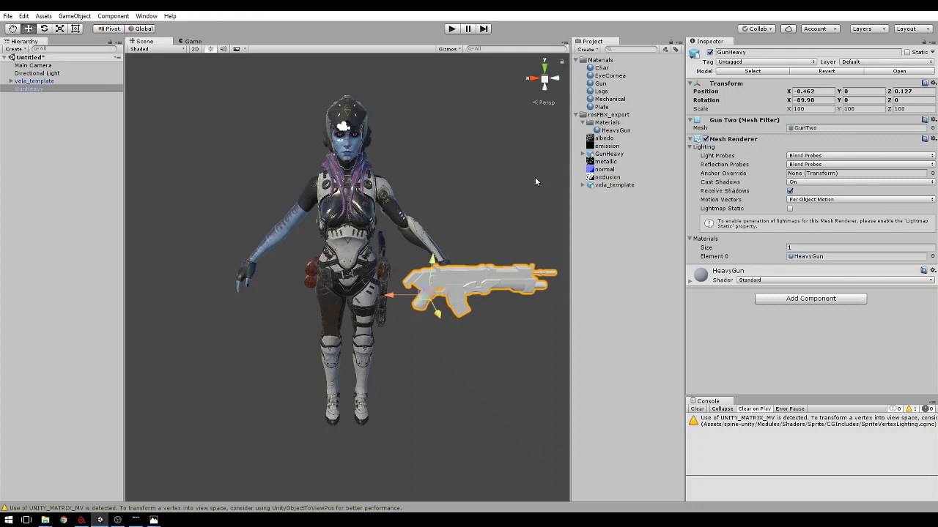
- Set the HeavyGun material's shader to Standard (Specular setup) and assign the albedo atlas as its albedo texture
left_click(617, 132)
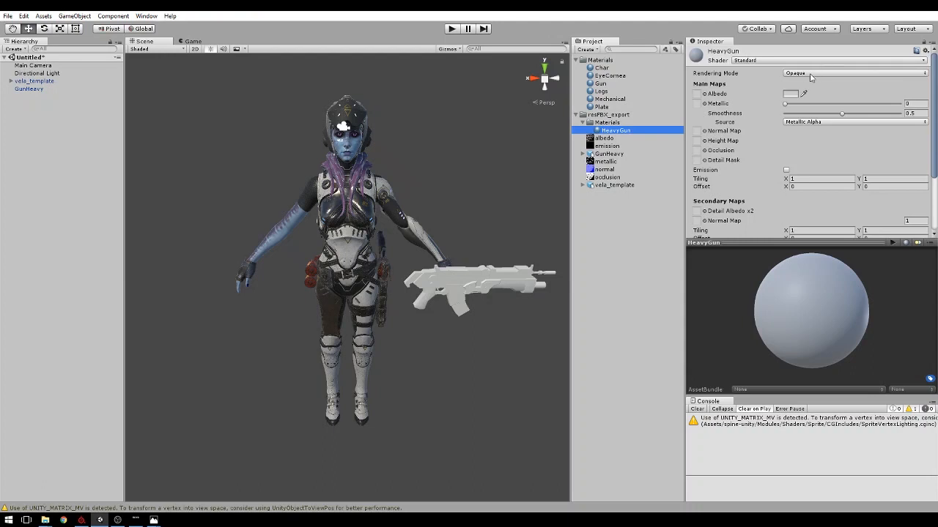
left_click(801, 64)
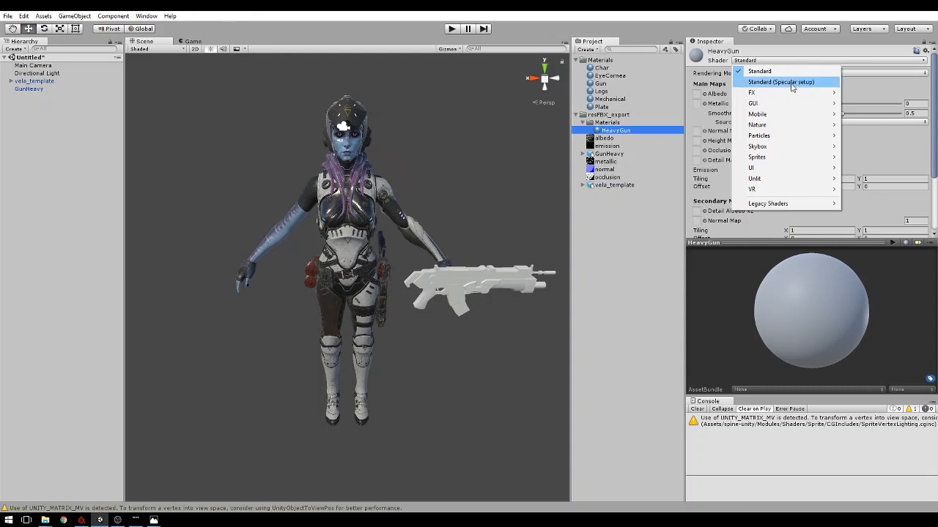
left_click(792, 84)
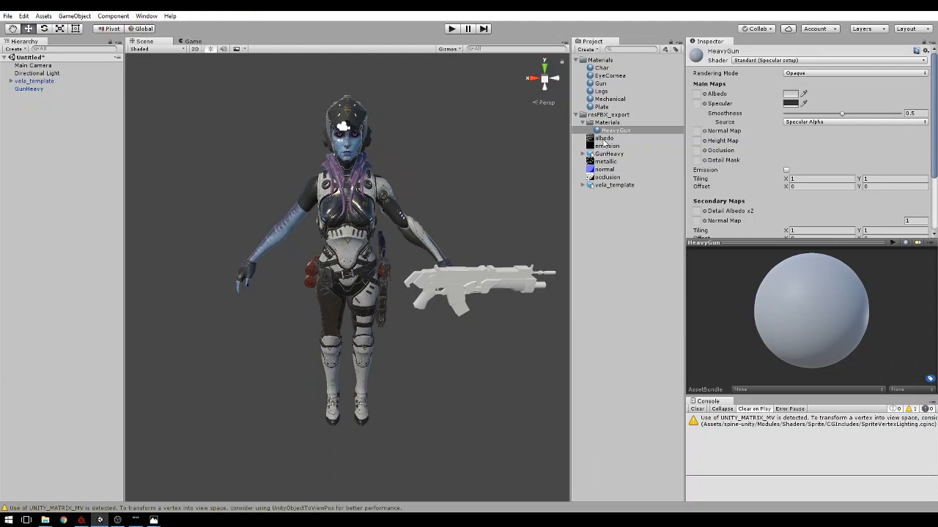
left_click_drag(605, 144, 702, 97)
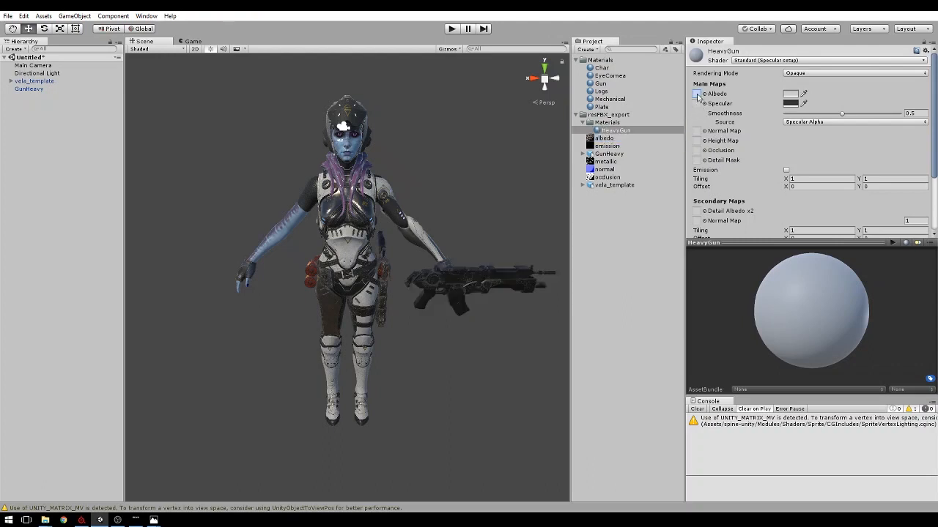
- Enable emission on the HeavyGun material and assign the emission atlas as its emission texture
left_click(602, 147)
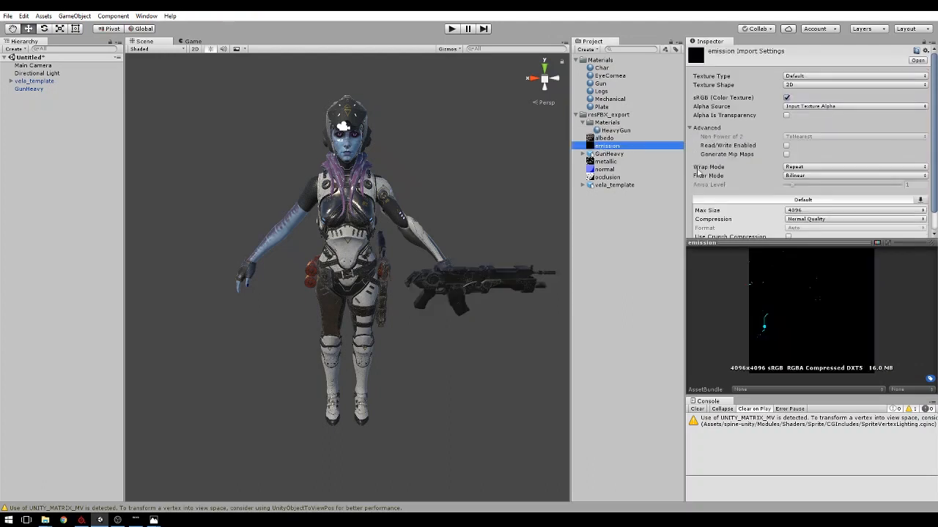
left_click(604, 132)
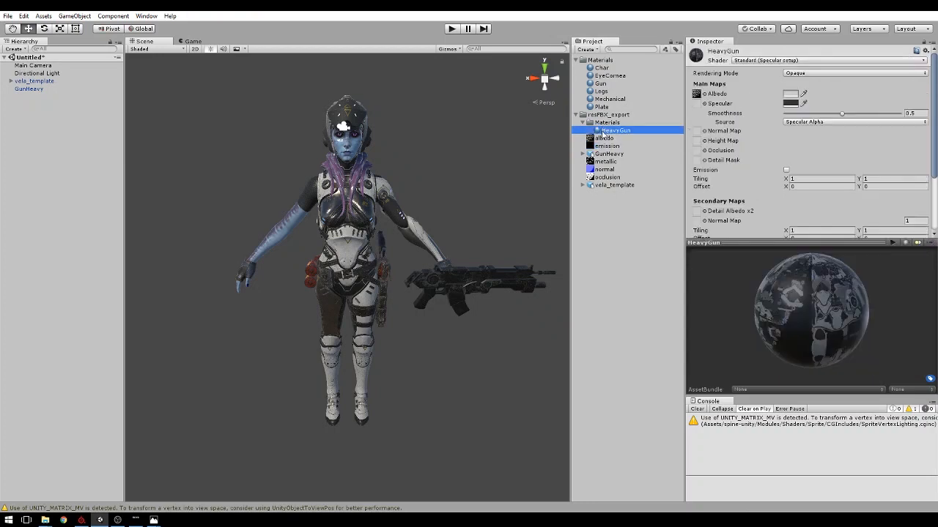
left_click(786, 170)
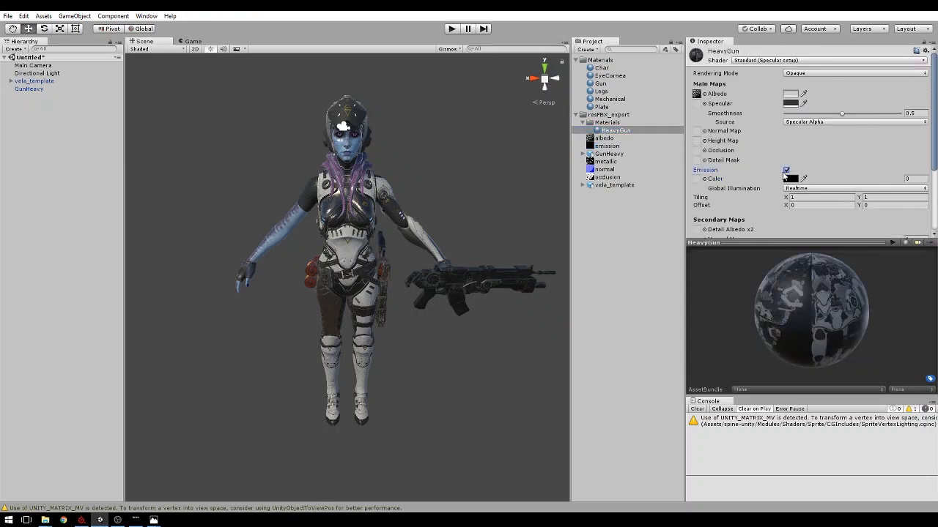
left_click_drag(607, 145, 702, 182)
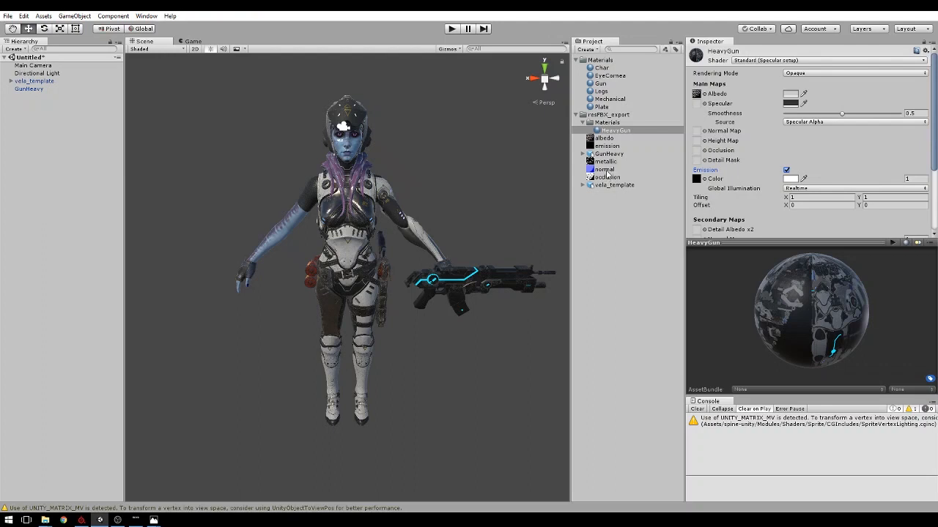
- Assign the normal atlas as the HeavyGun material's normal map and the metallic atlas as its specular map
left_click_drag(608, 171, 700, 136)
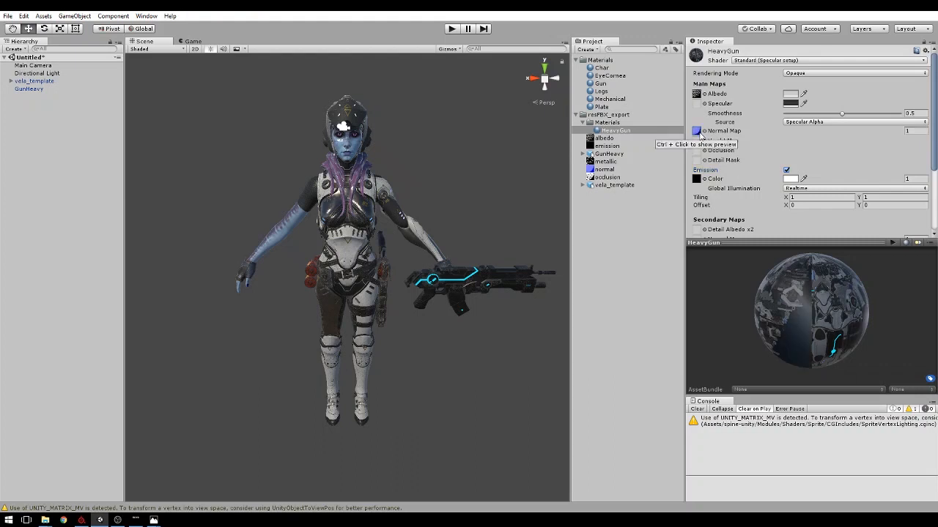
left_click_drag(594, 167, 701, 107)
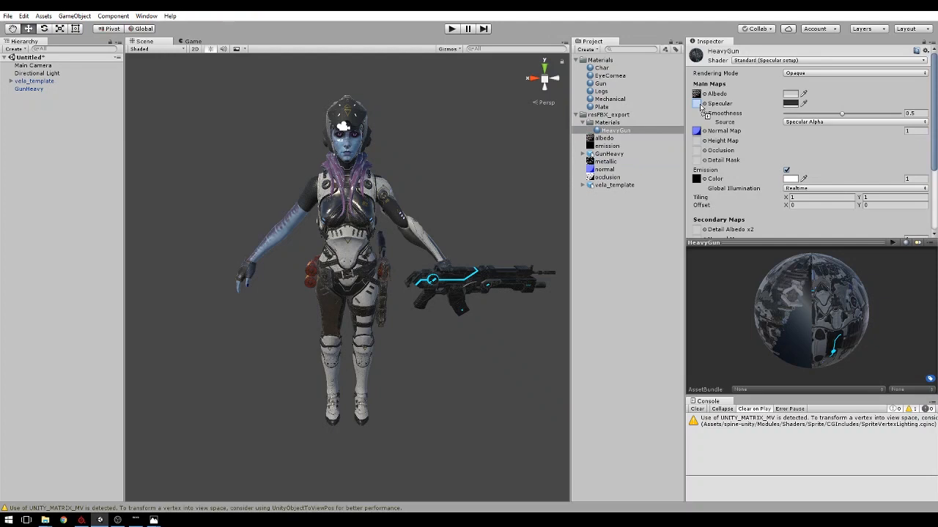
left_click_drag(701, 107, 701, 108)
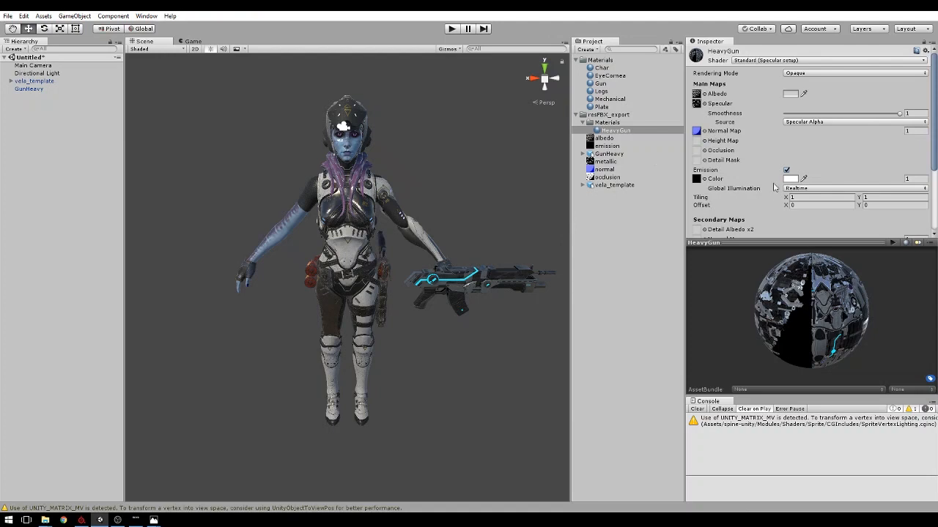
- Set the HeavyGun material's albedo colour to white (FFFFFFFF) and deselect the material
left_click(790, 95)
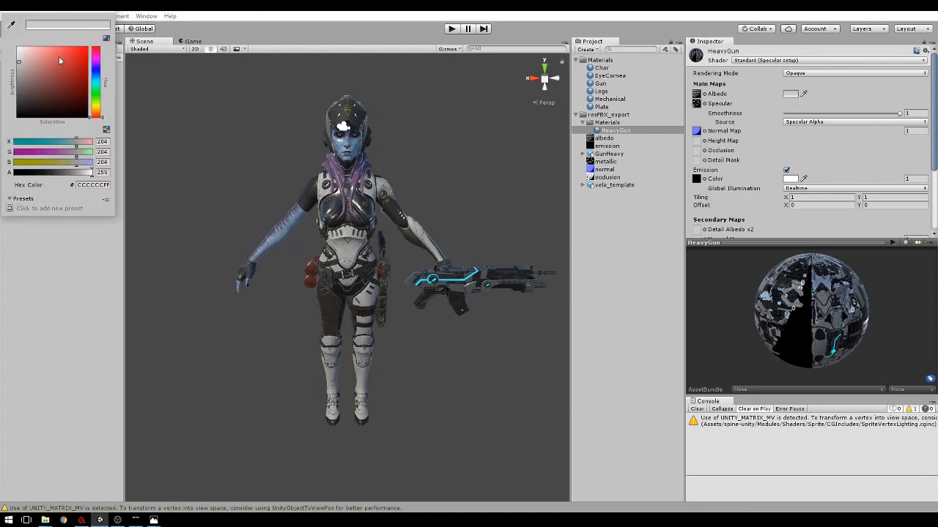
left_click(17, 52)
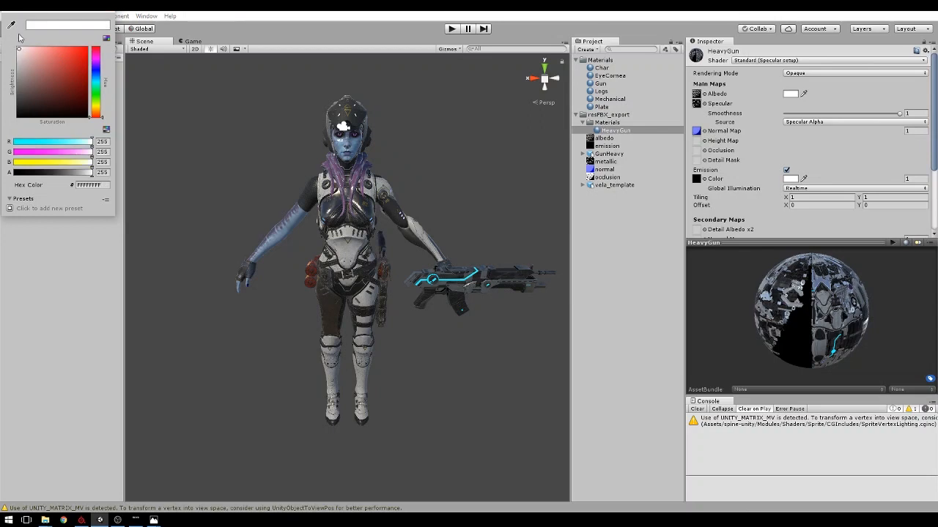
left_click(109, 11)
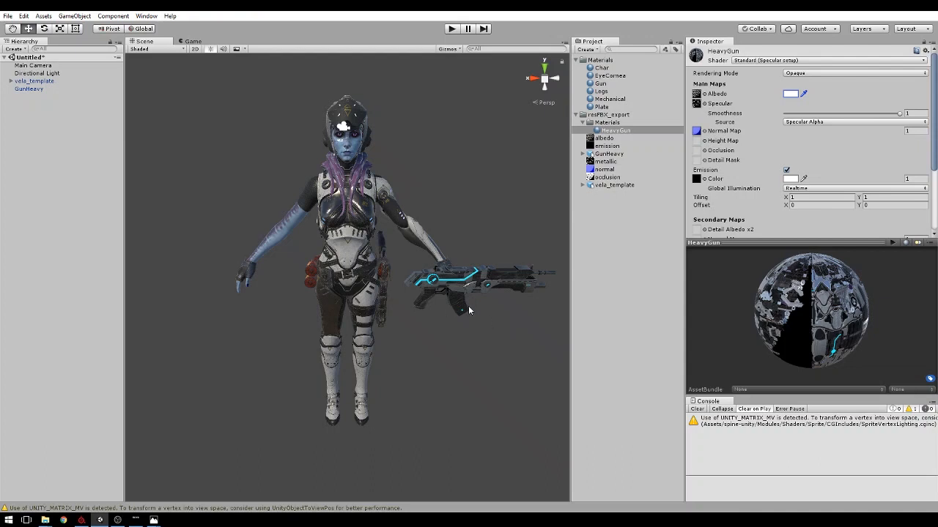
left_click(369, 355)
- Return to the atlas packer, dismiss the build report and add all PNG images from the res_Samu sprites folder as atlas items
left_click(155, 521)
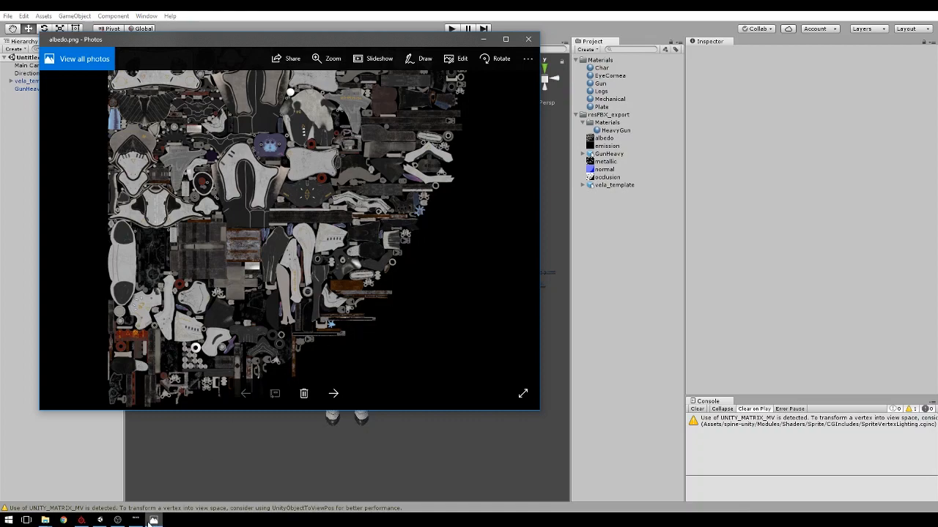
left_click(140, 523)
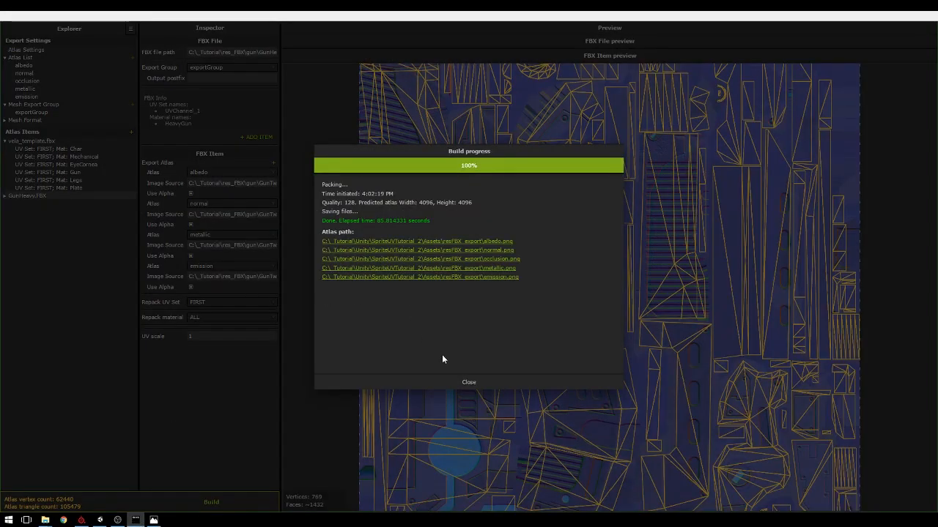
left_click(457, 383)
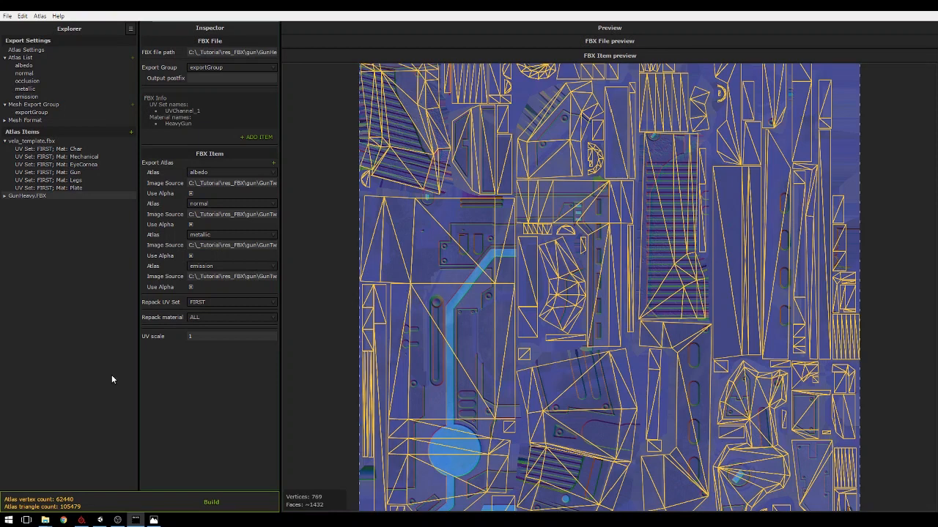
mouse_move(44, 521)
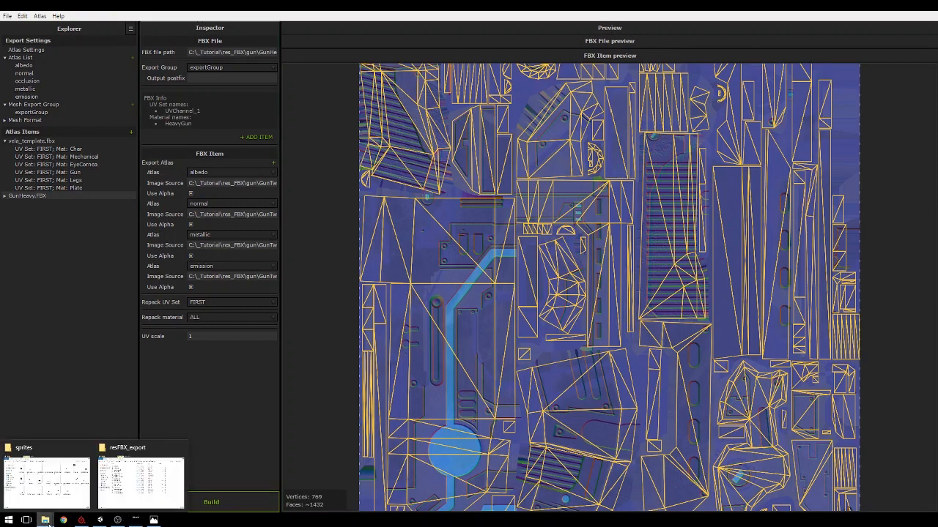
left_click(71, 490)
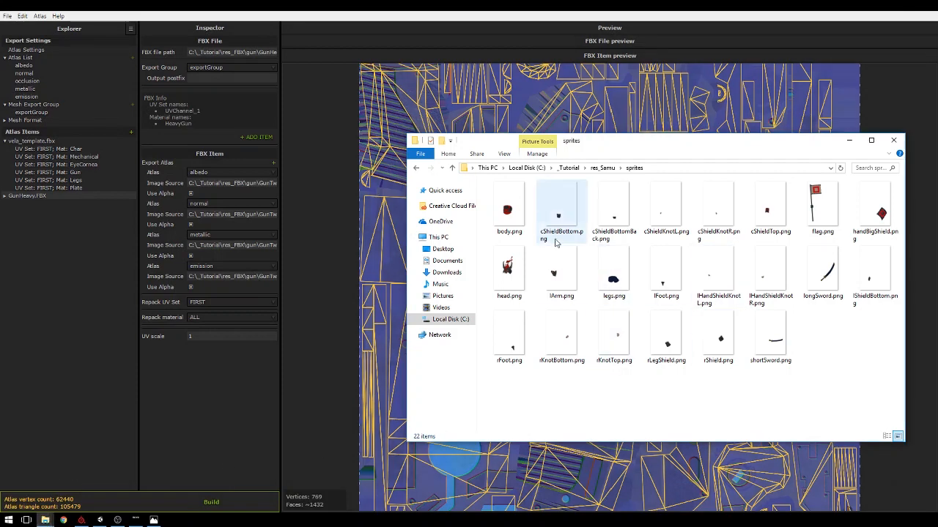
left_click(513, 217)
key("ctrl+a")
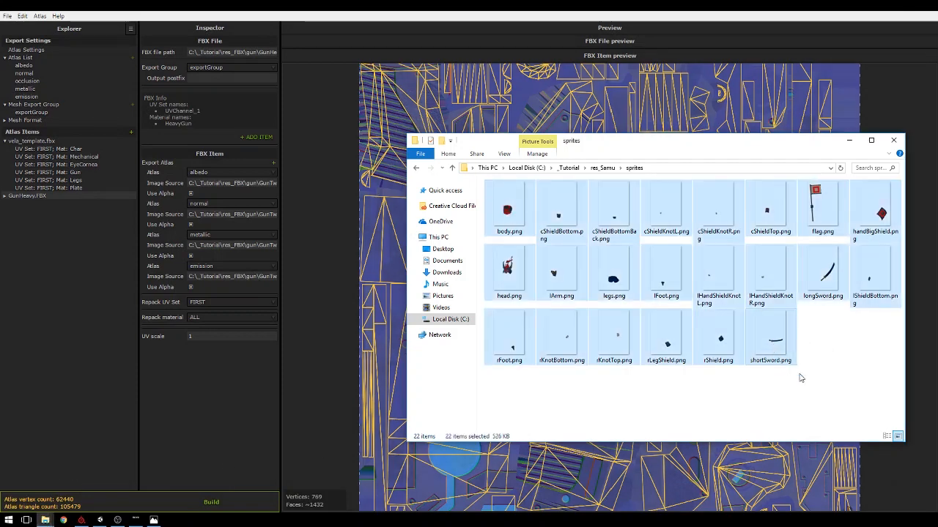
left_click_drag(510, 212, 65, 257)
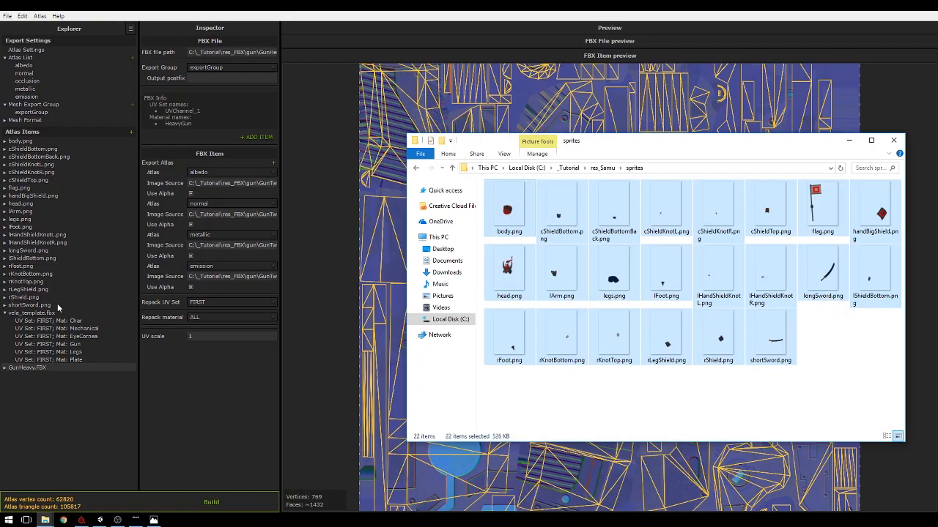
- Set the slice type of the flag.png sprite to VORONOI with a cell count of 5
left_click(19, 188)
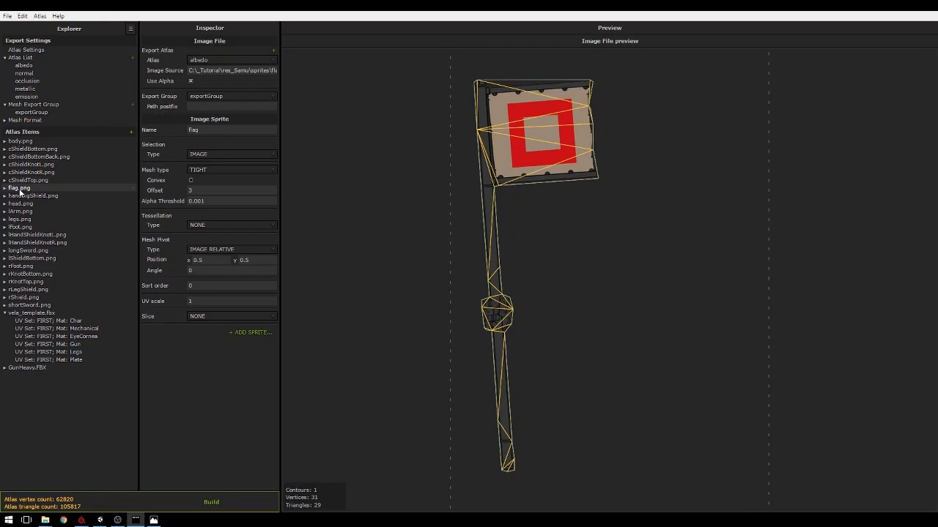
left_click(230, 317)
left_click(198, 316)
left_click(198, 341)
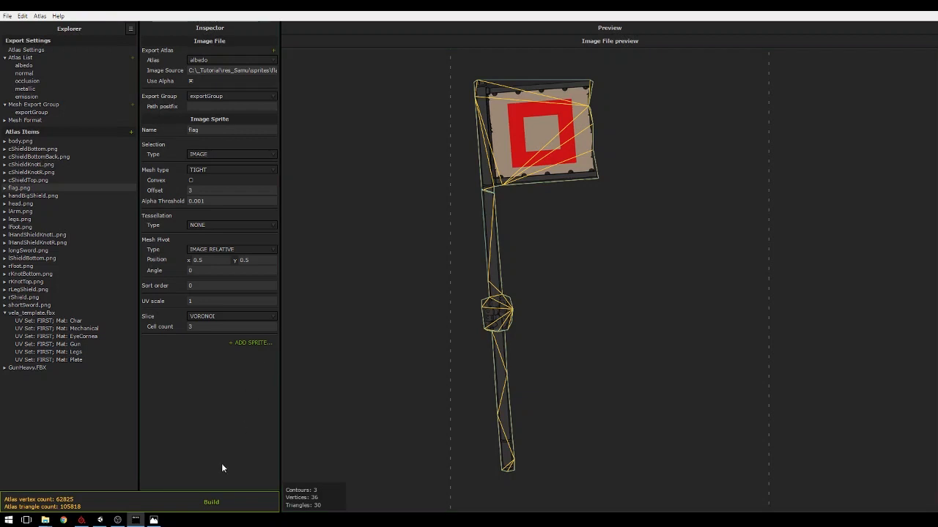
left_click(206, 325)
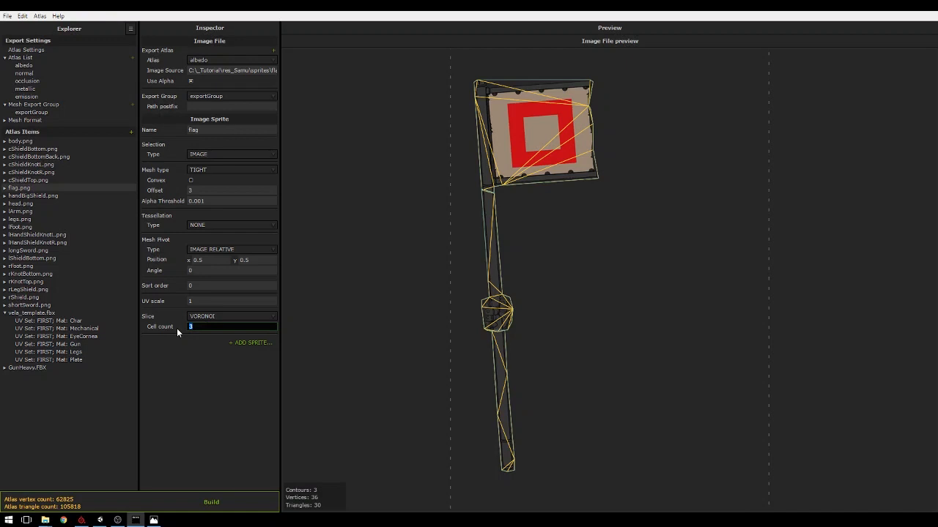
type("5")
key("Return")
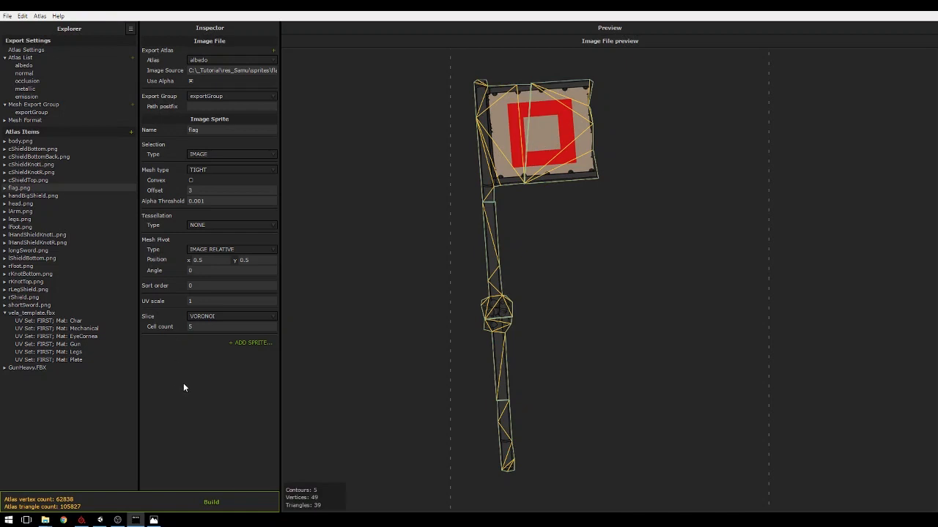
- Build the atlases with the added sprites and open the resFBX_export folder in File Explorer
left_click(211, 503)
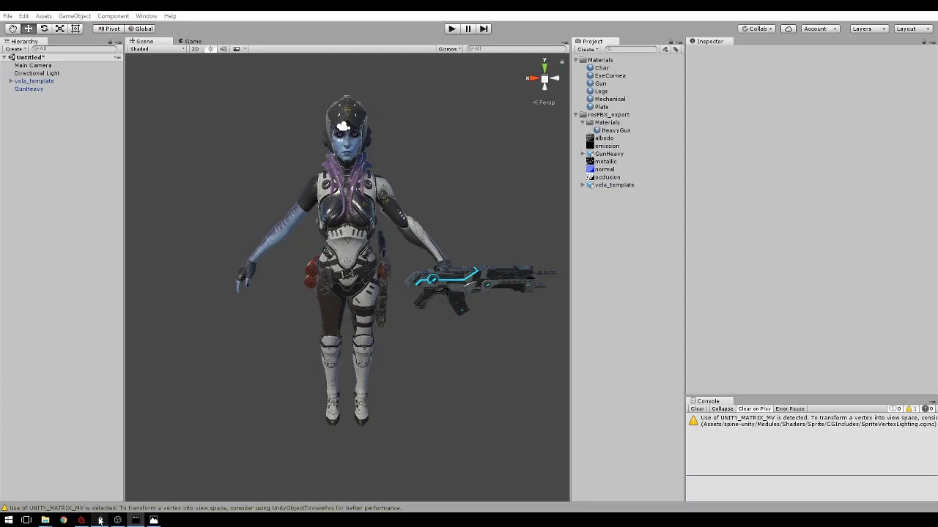
left_click(100, 520)
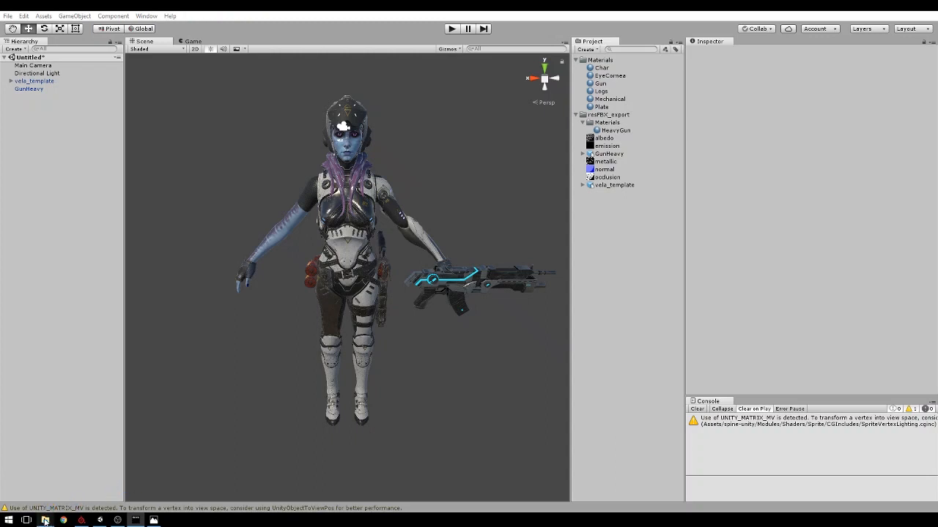
left_click(132, 480)
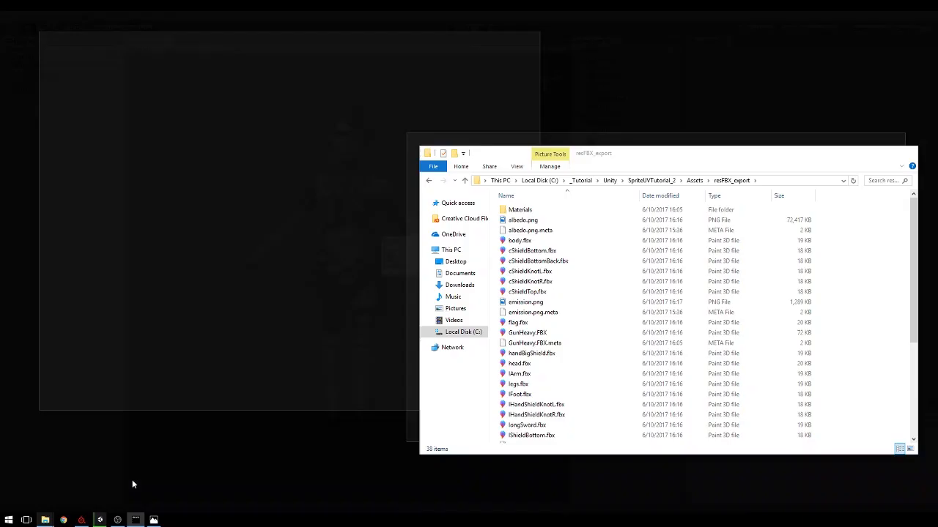
- View the rebuilt albedo.png atlas from the resFBX_export folder, close the image and return to the Unity editor
left_click_drag(521, 220, 524, 222)
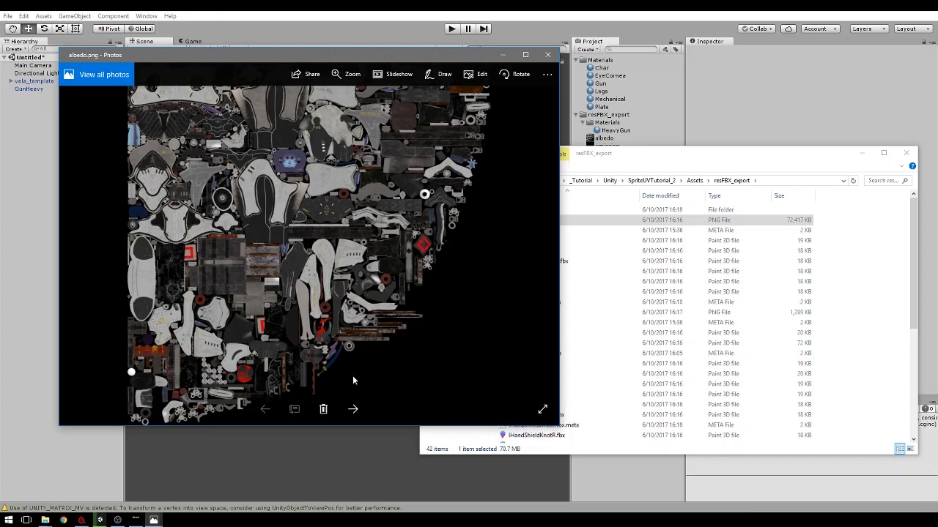
left_click(545, 55)
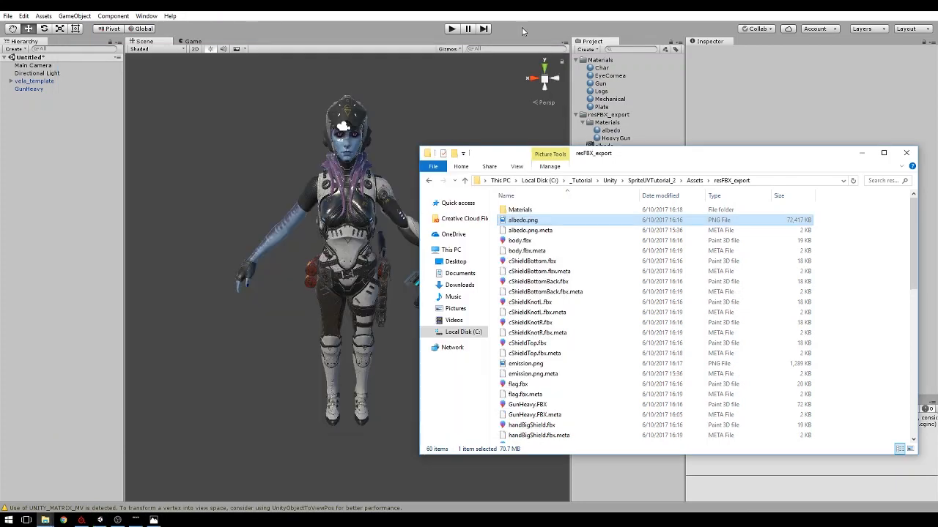
left_click(521, 27)
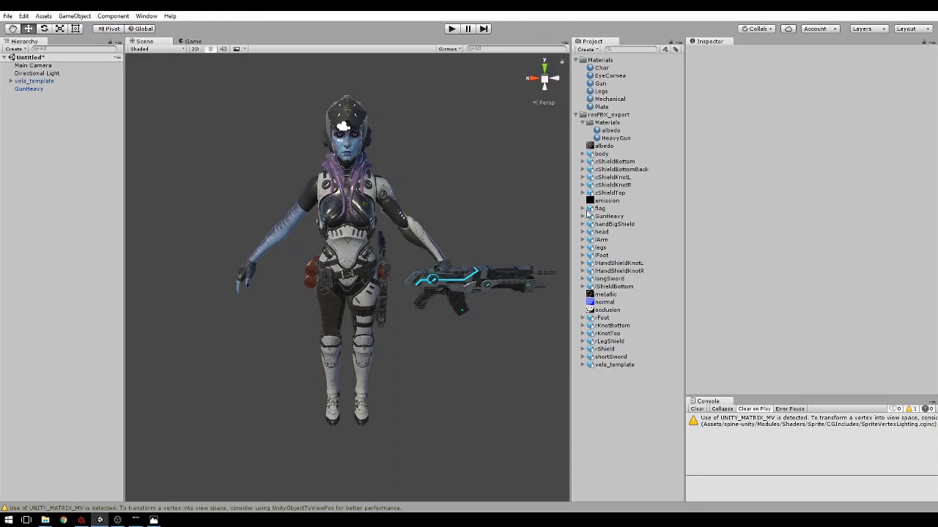
- Add the exported flag model to the scene and move it beside the character to about X 0.348
left_click_drag(597, 210, 49, 112)
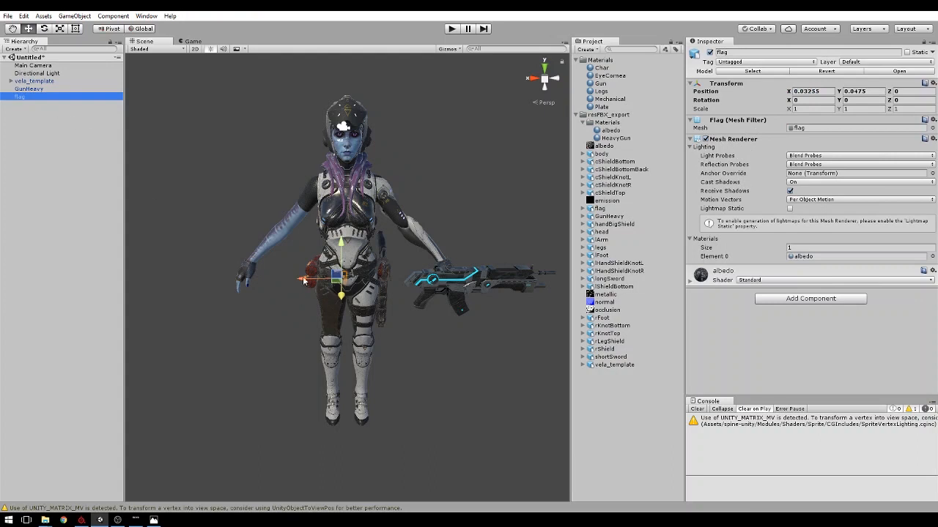
left_click_drag(307, 279, 332, 255)
key("f")
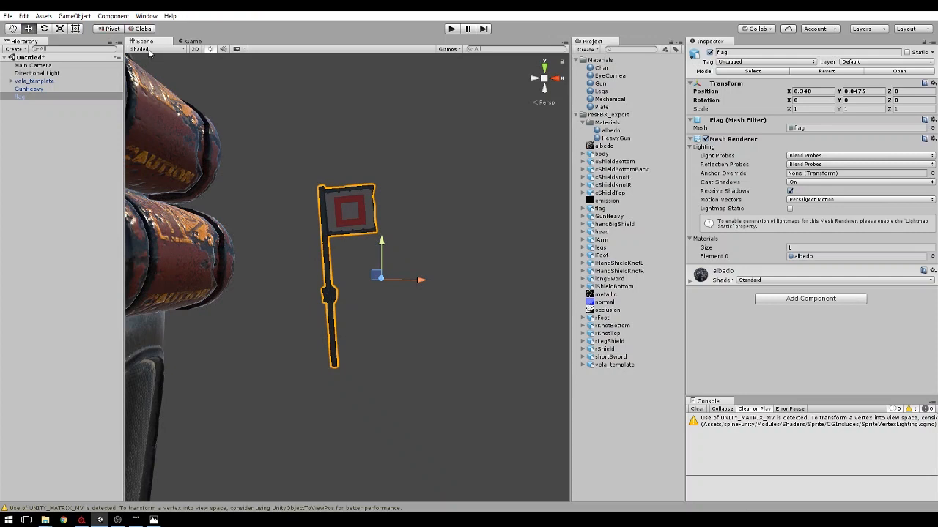
- Set the Scene view's shading mode to Shaded Wireframe to show the flag's mesh
left_click(150, 52)
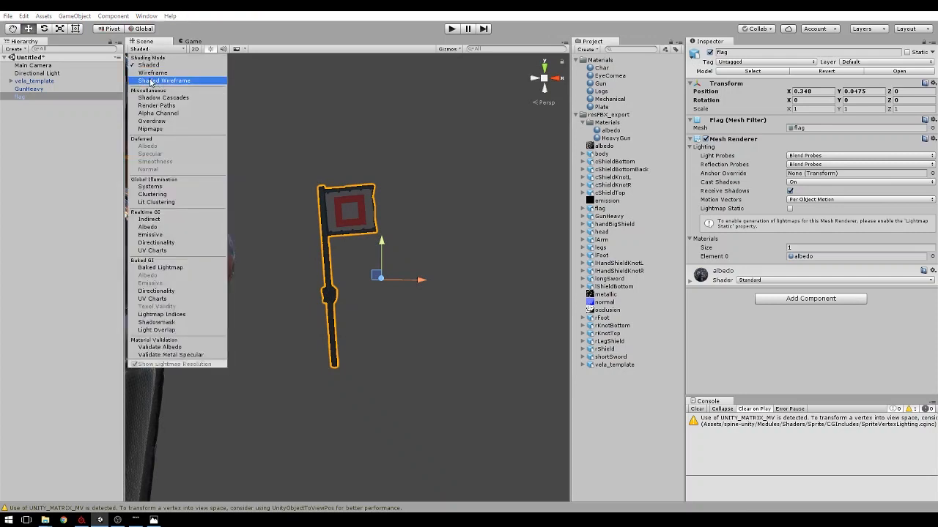
left_click(151, 81)
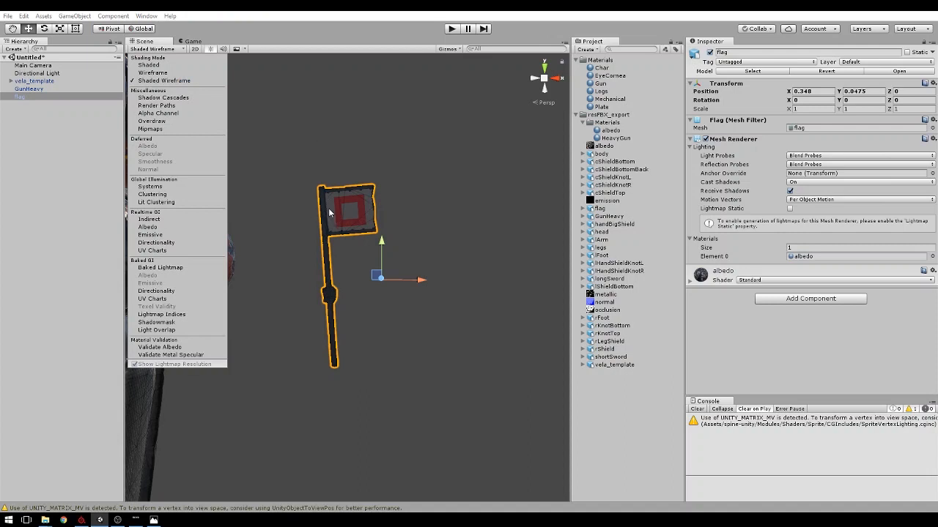